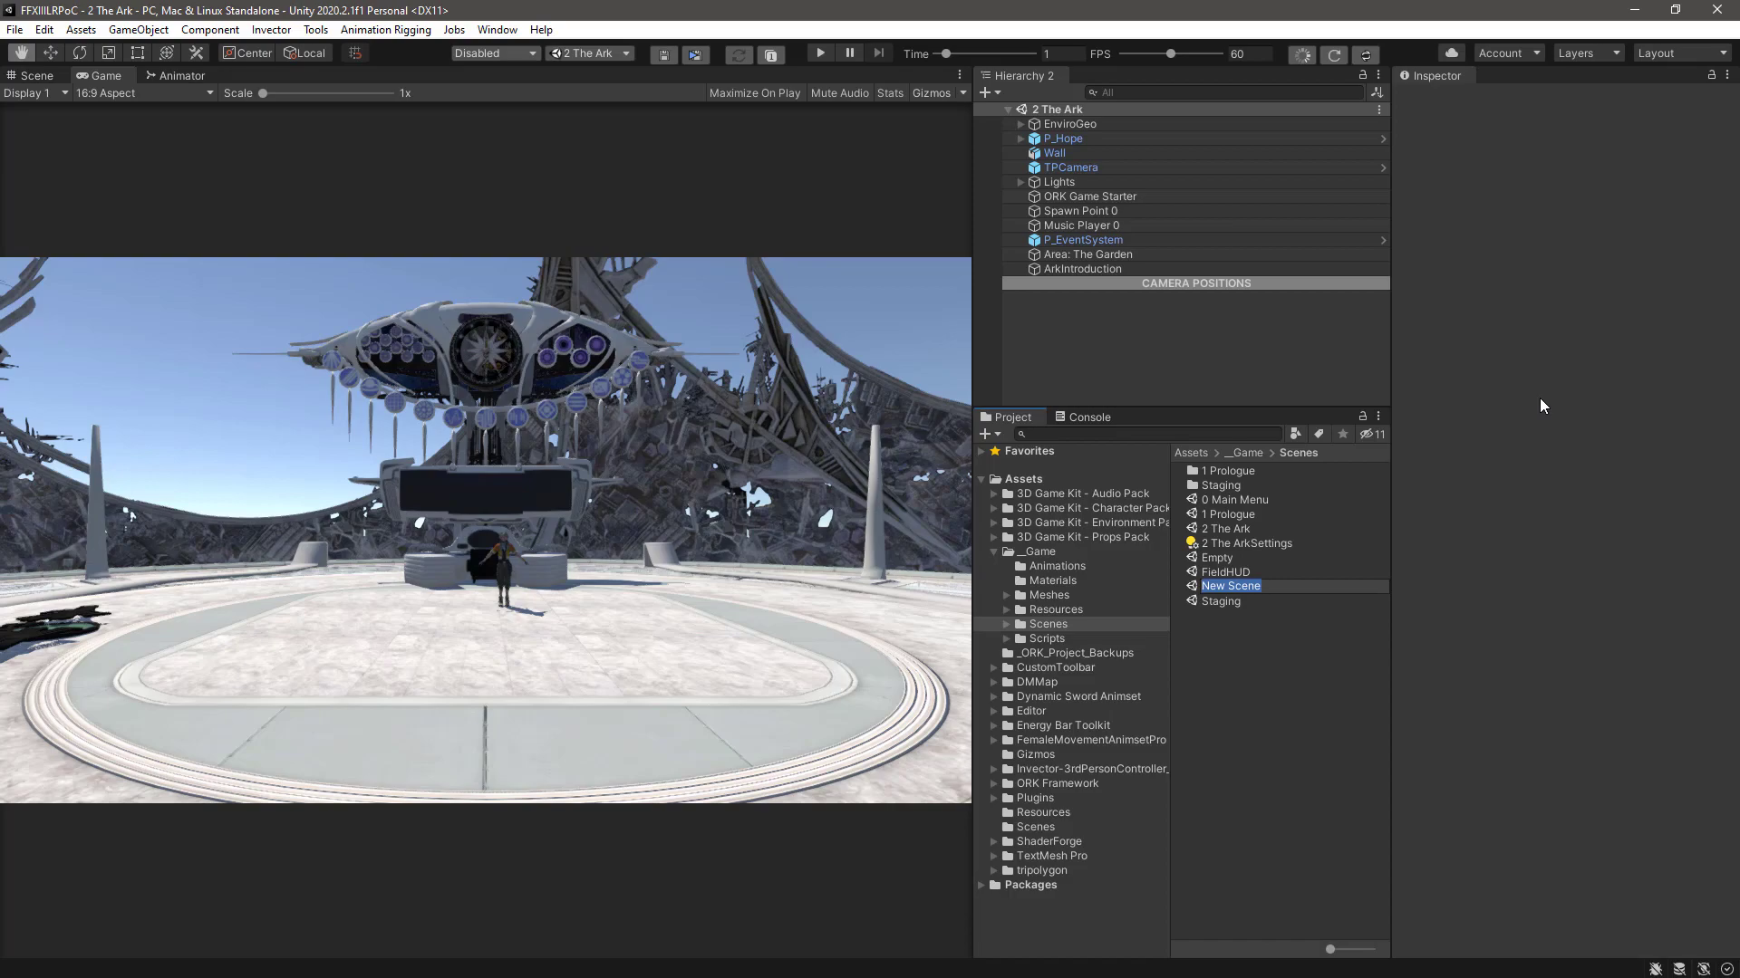
- Name the new scene BattleArena and add it to the list of scenes in the build settings
text(BattleArena)
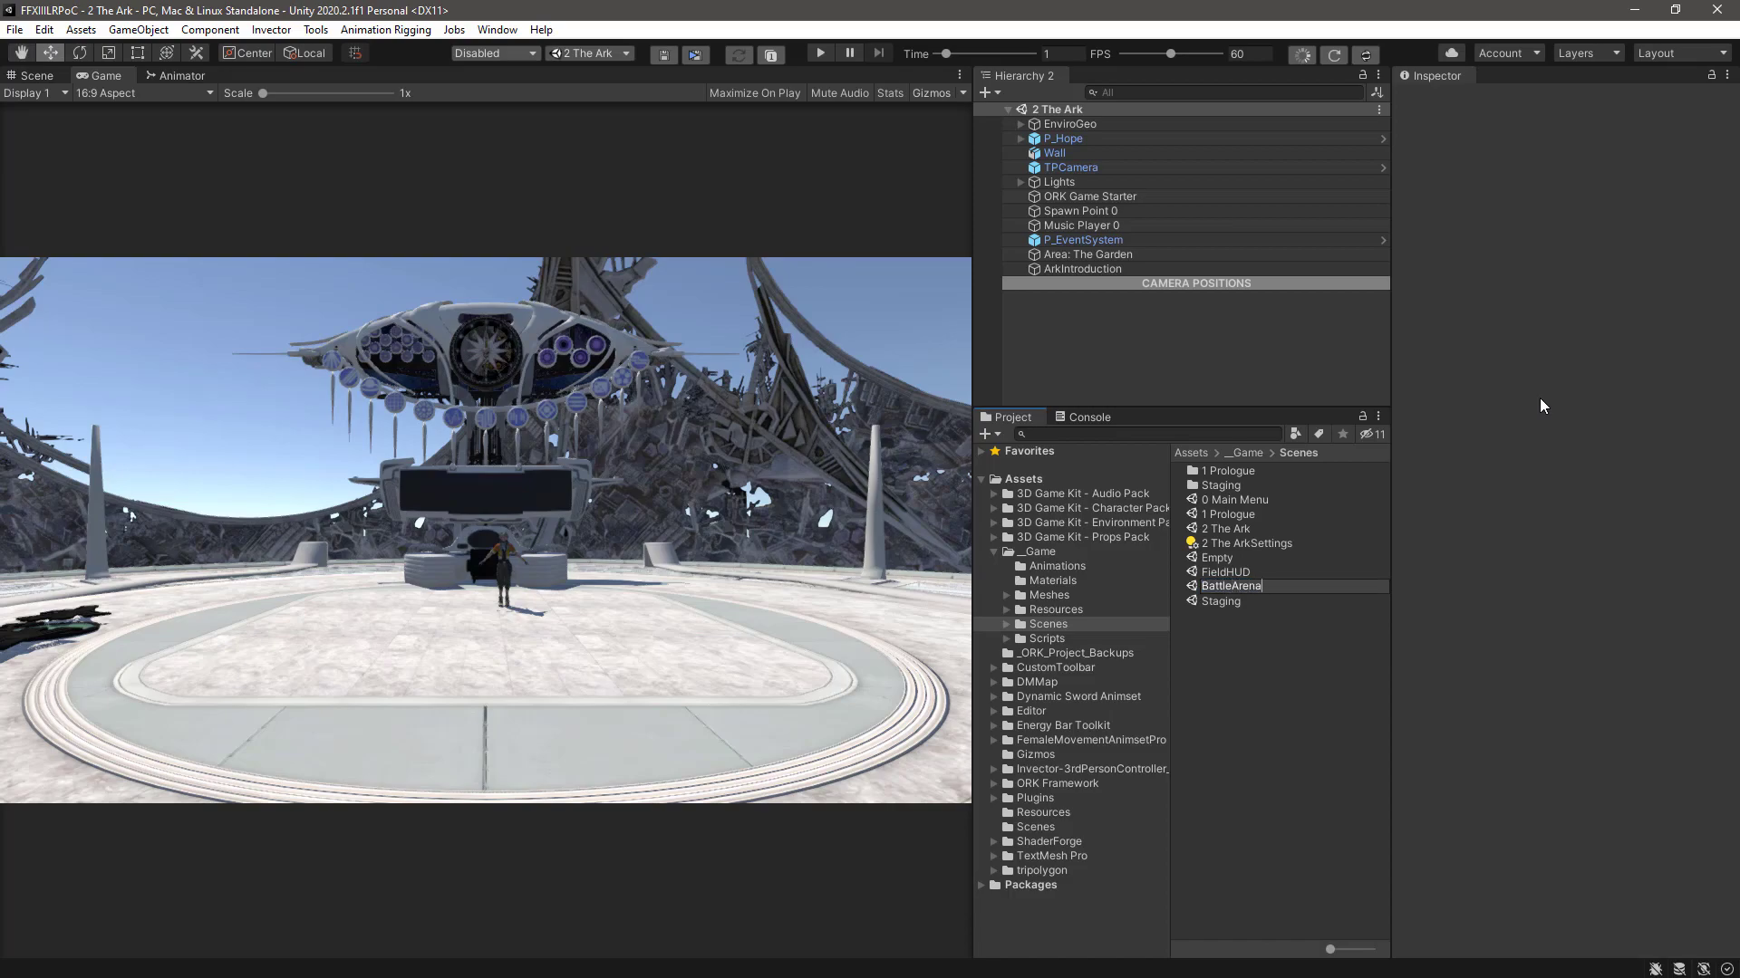
key(Return)
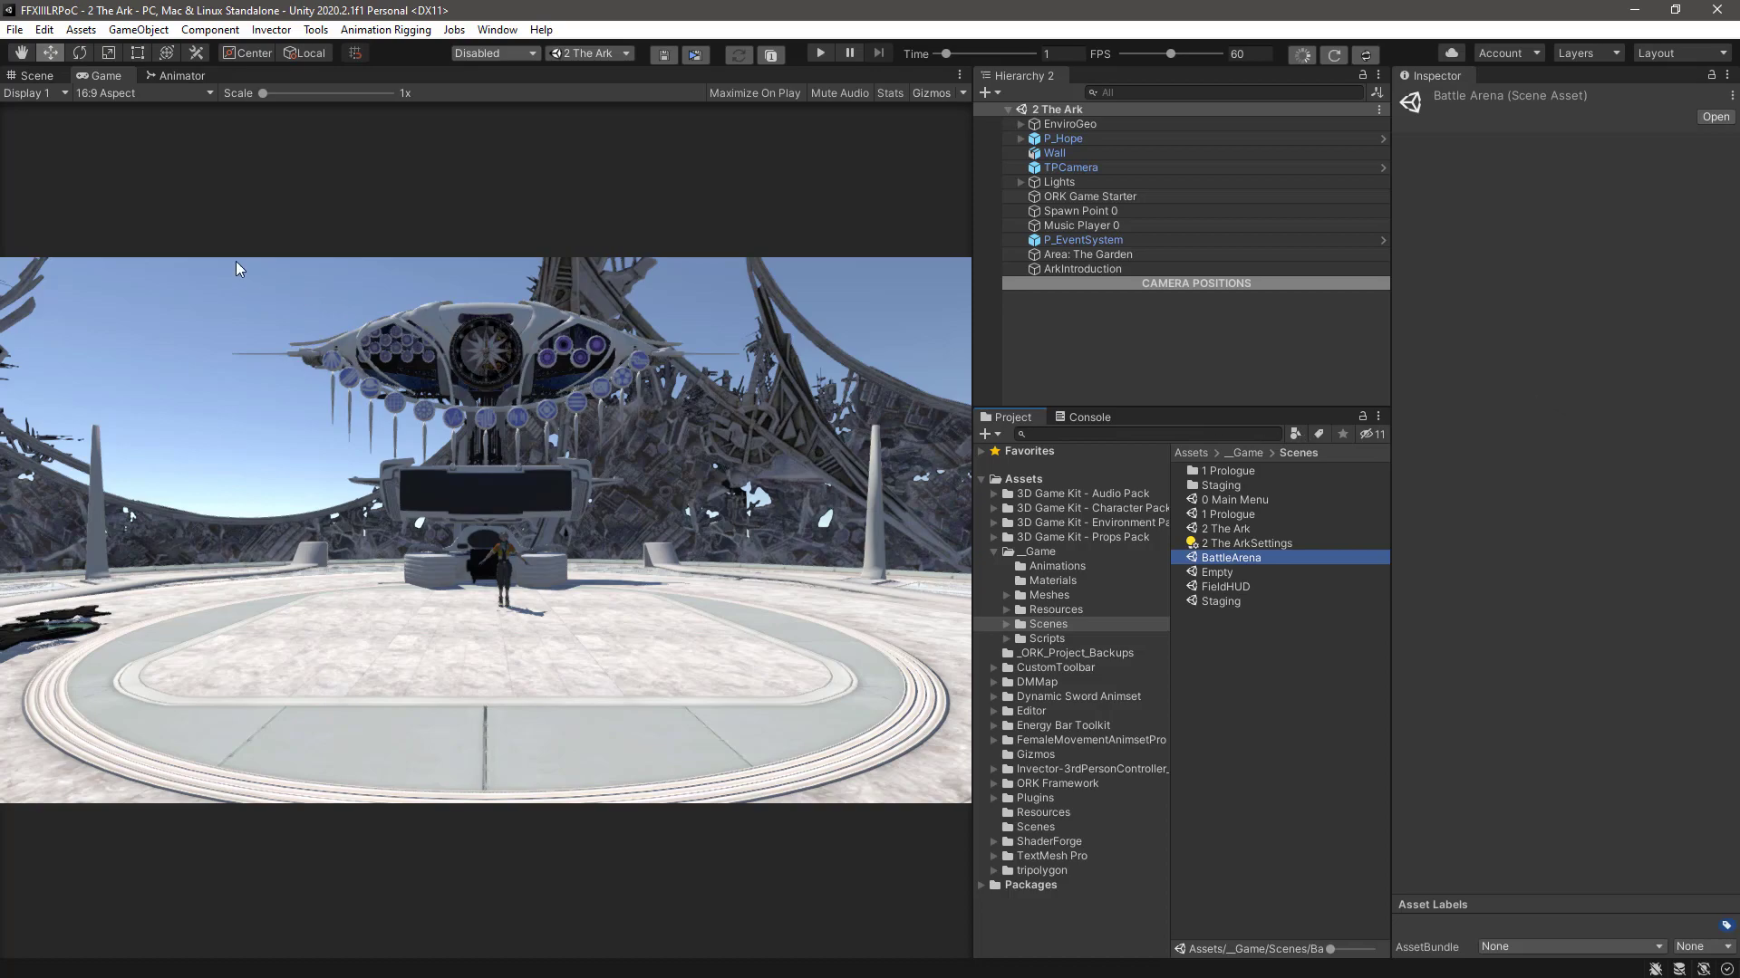
click(17, 32)
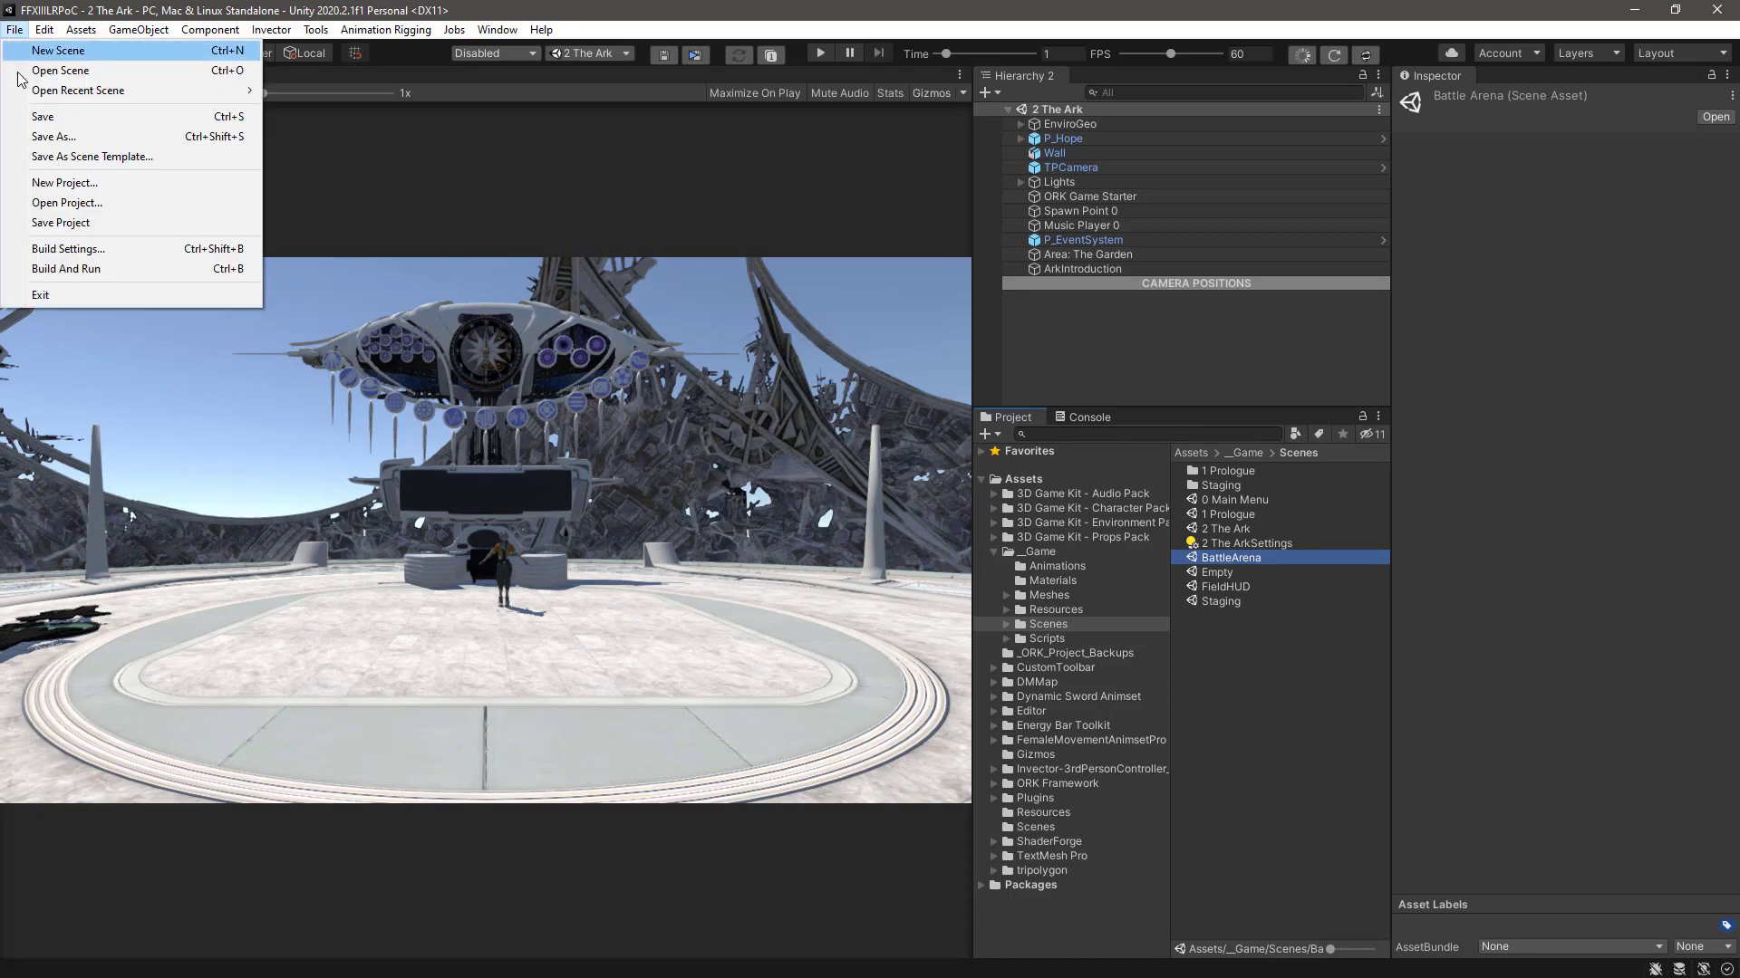
click(27, 250)
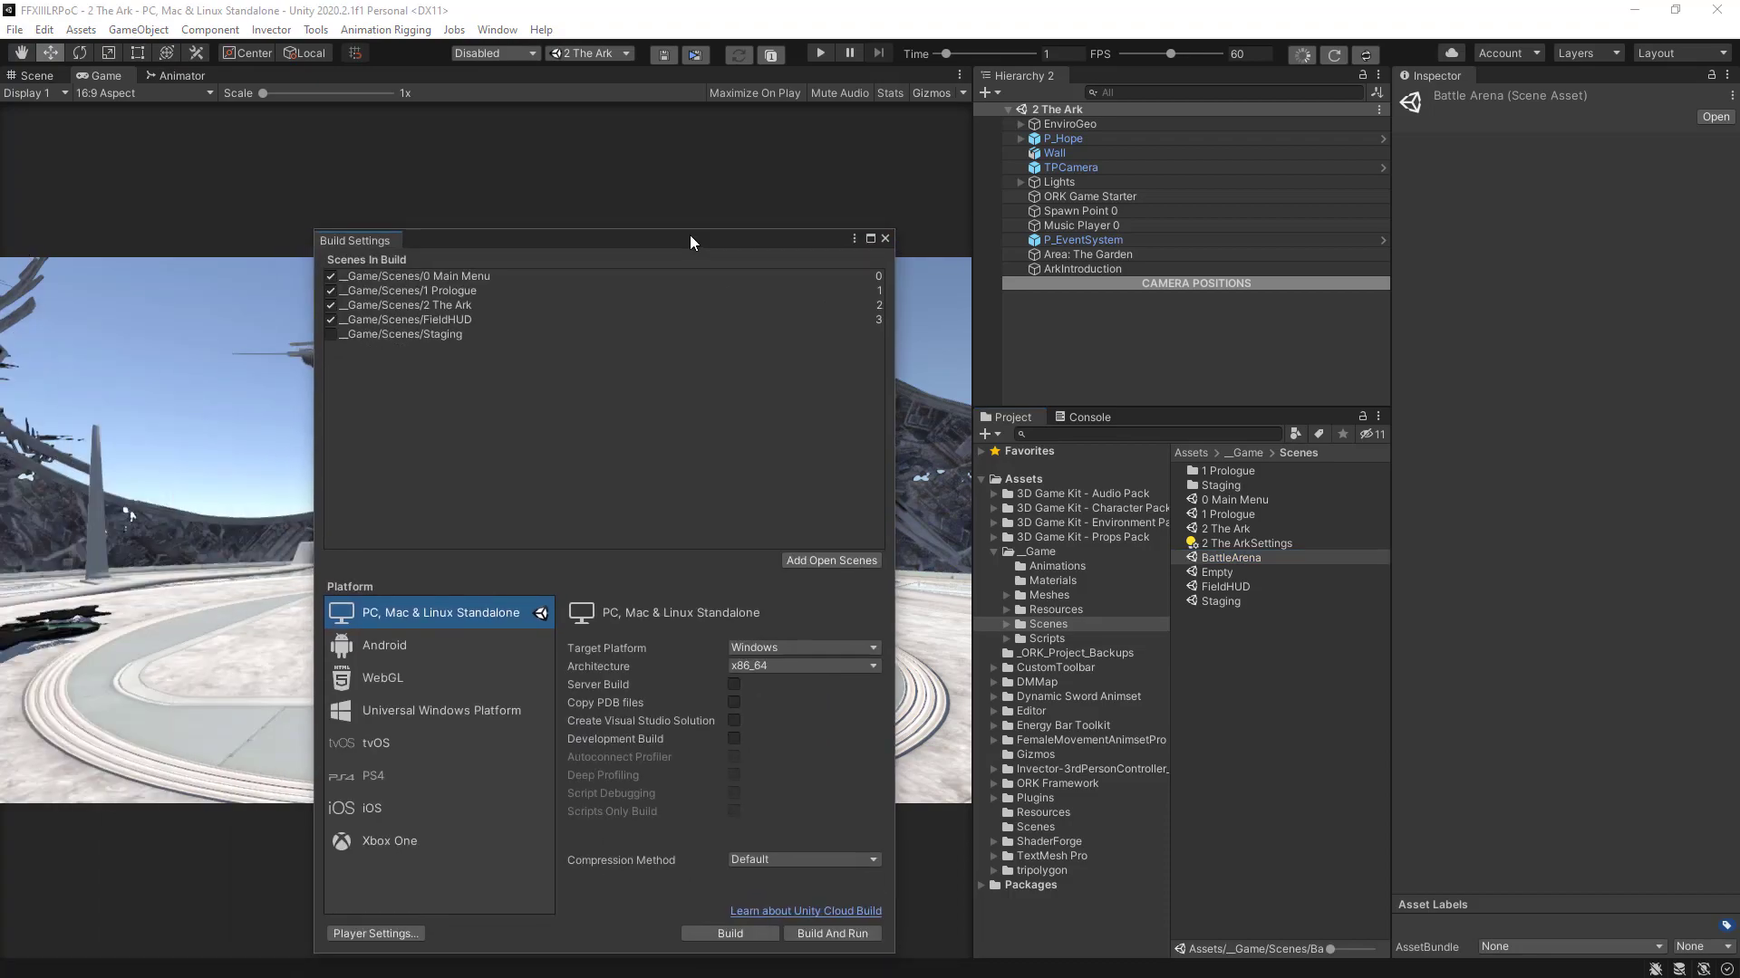
drag(688, 235, 694, 176)
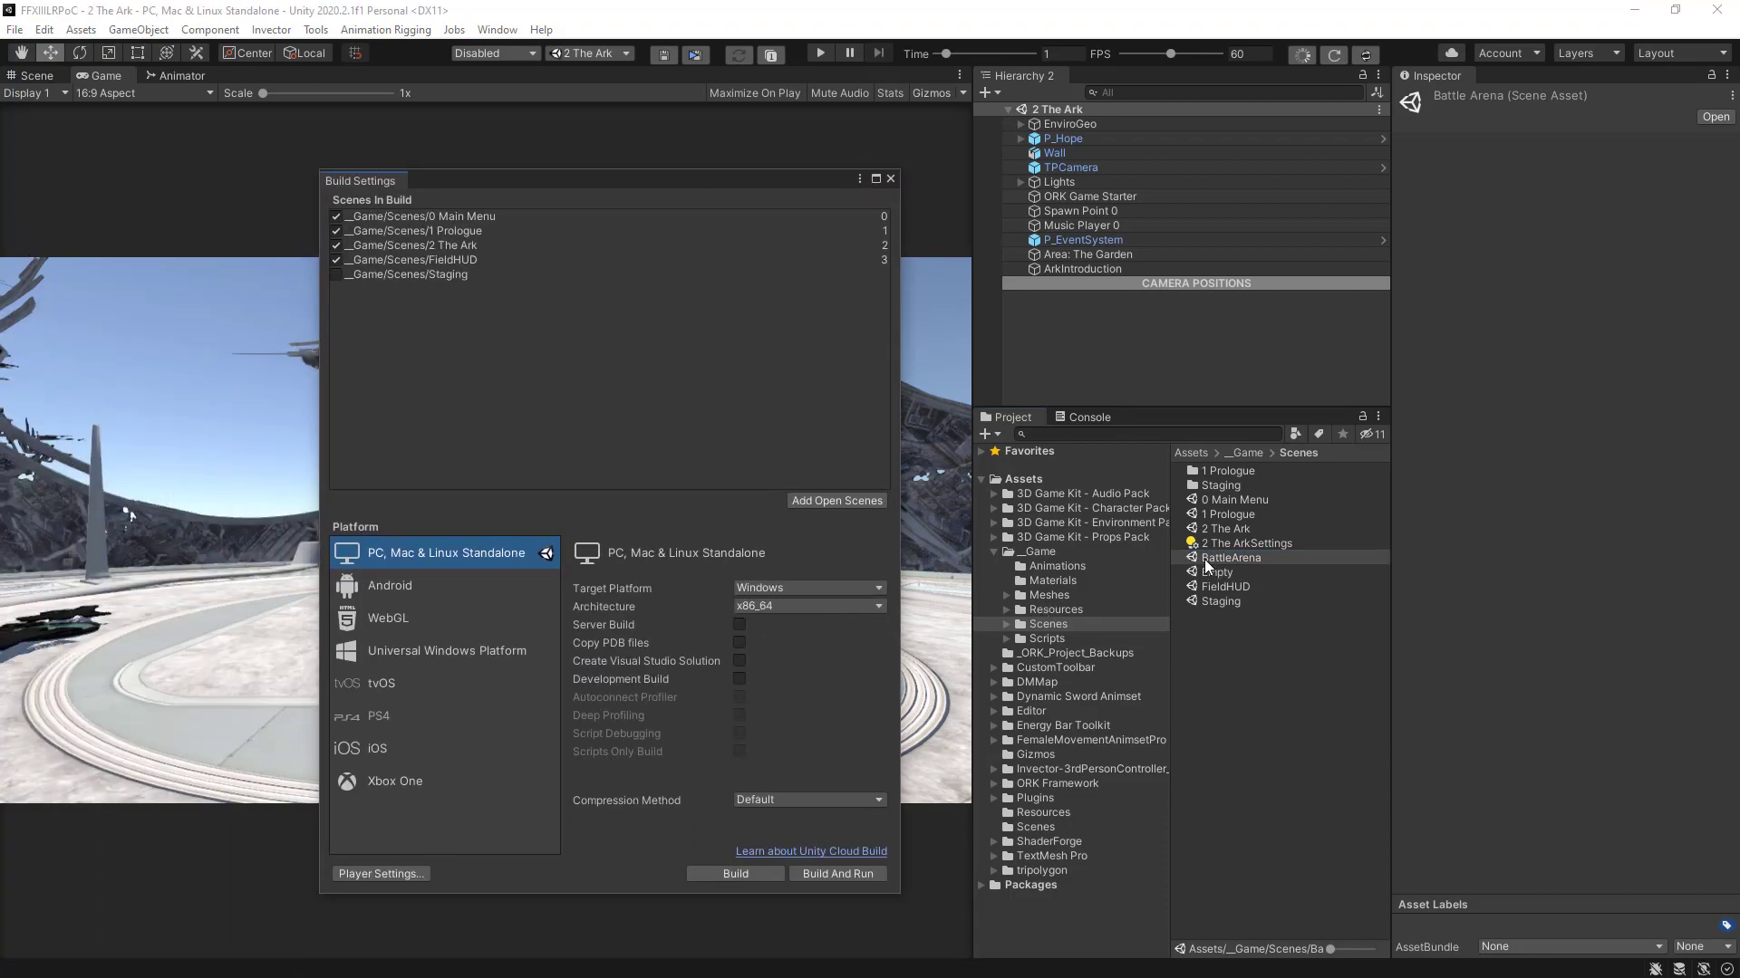
drag(1204, 558, 412, 346)
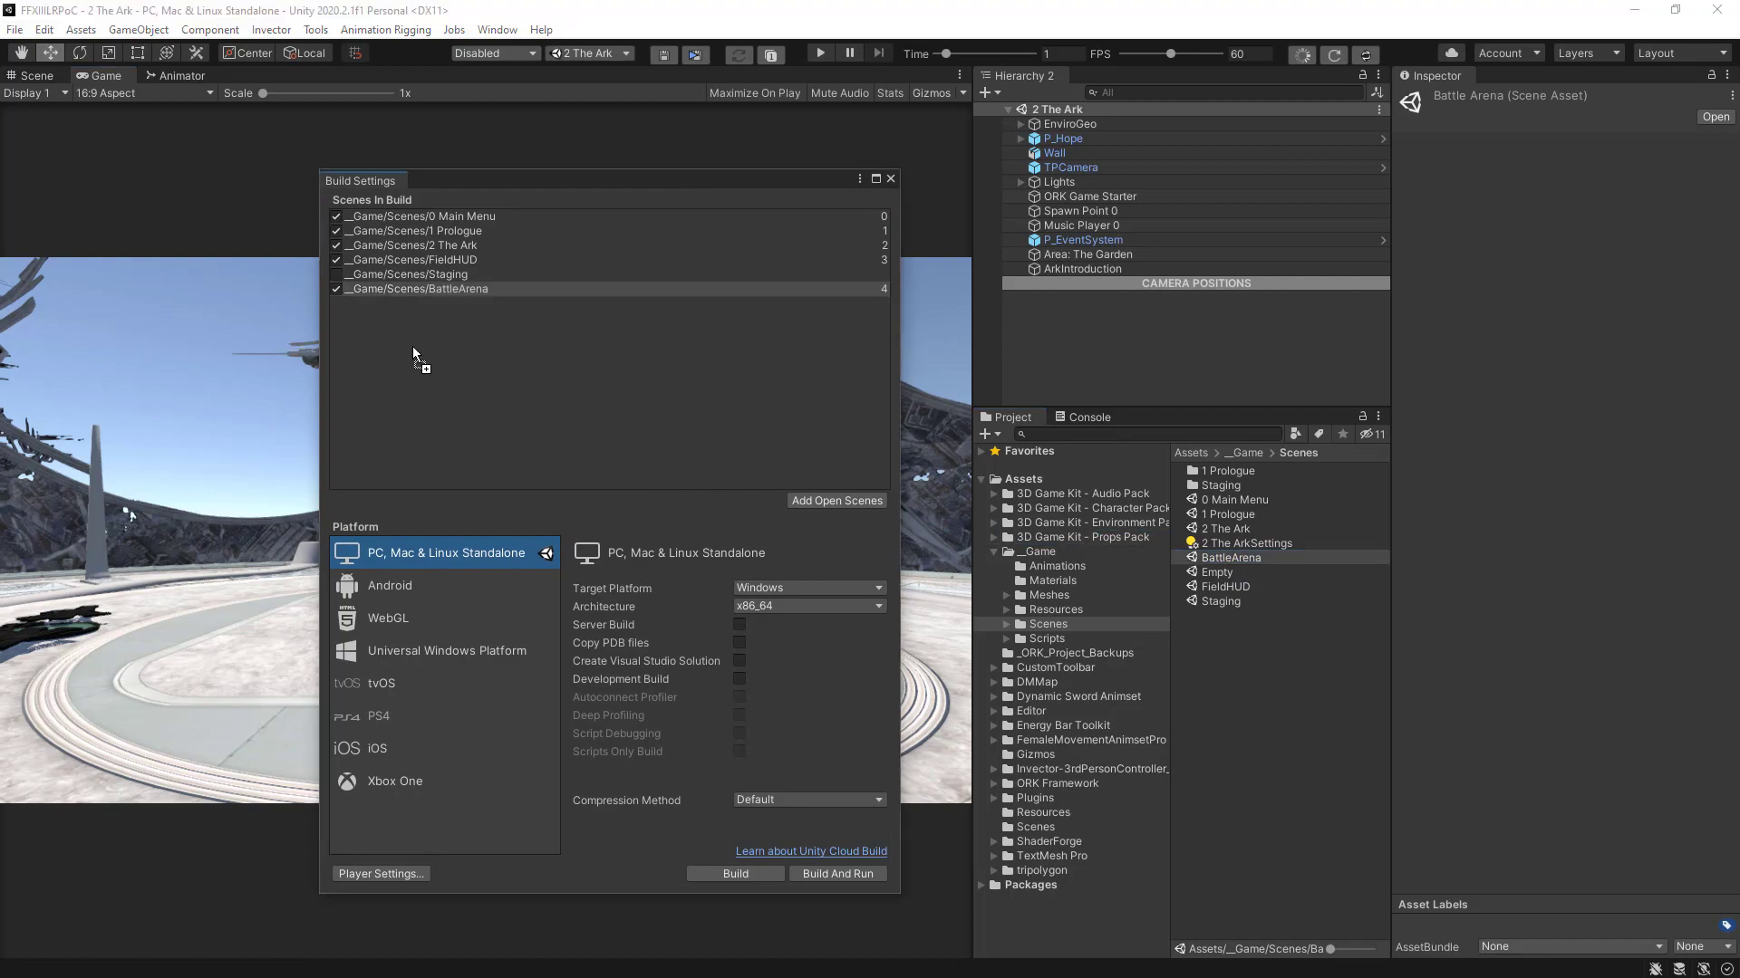
click(892, 179)
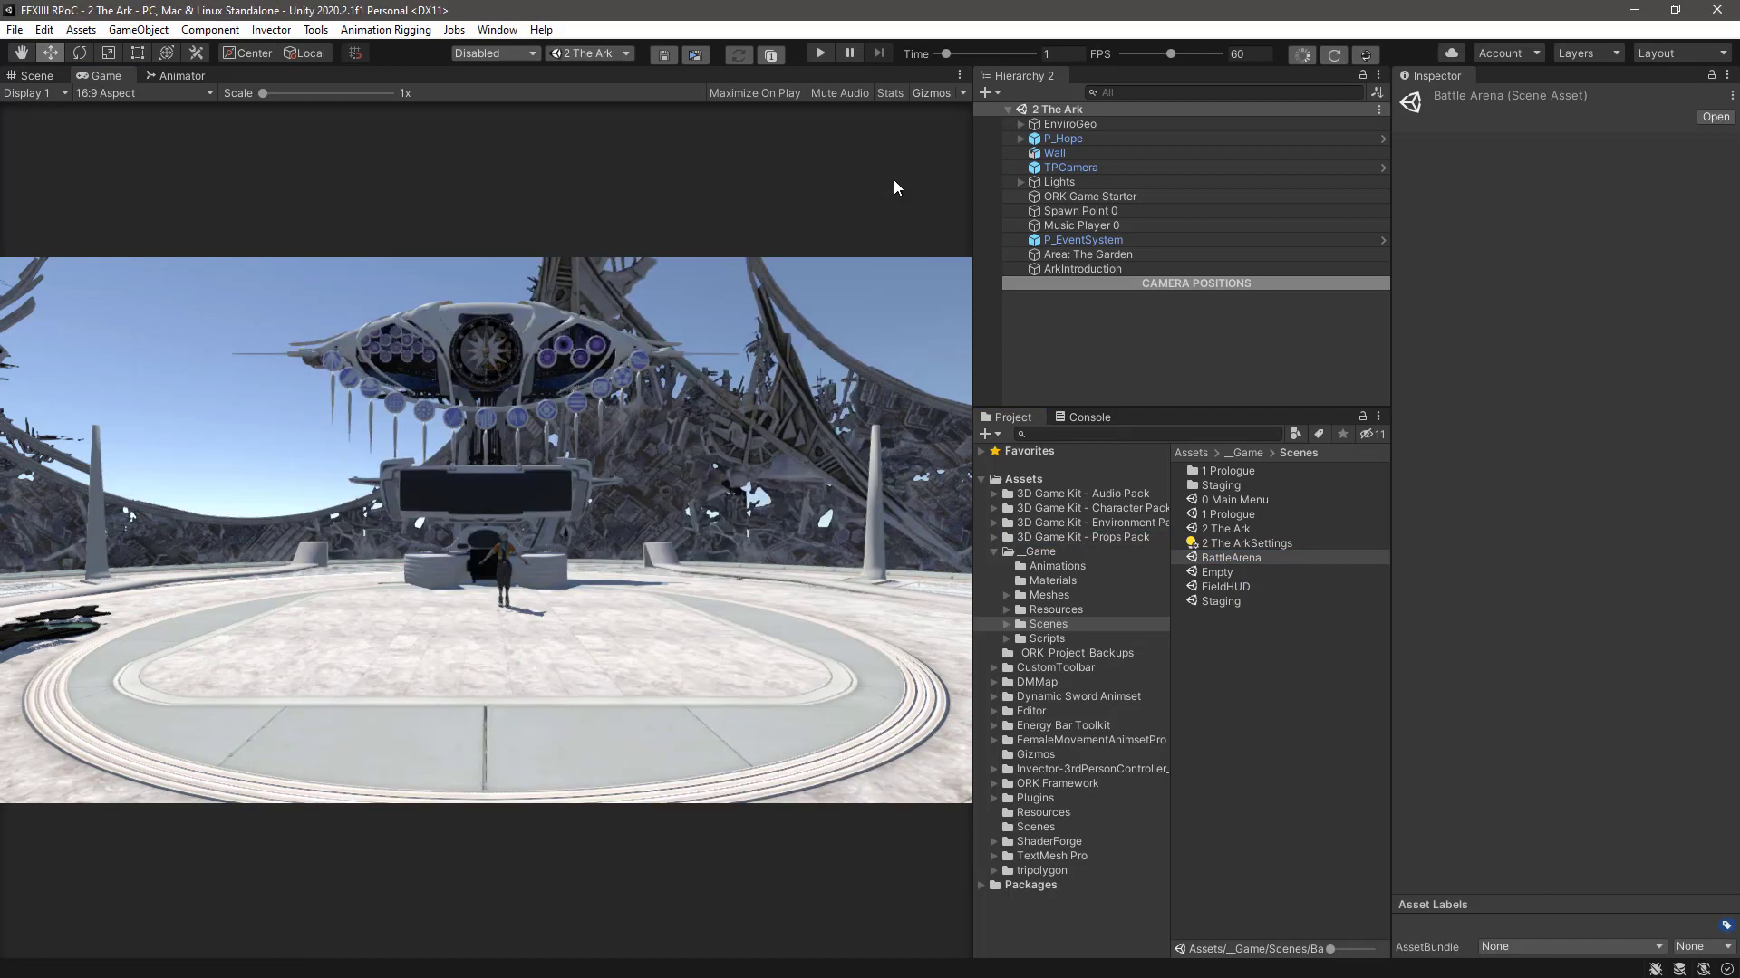
- Open the BattleArena scene and create an empty object named Environment in it
double_click(1209, 560)
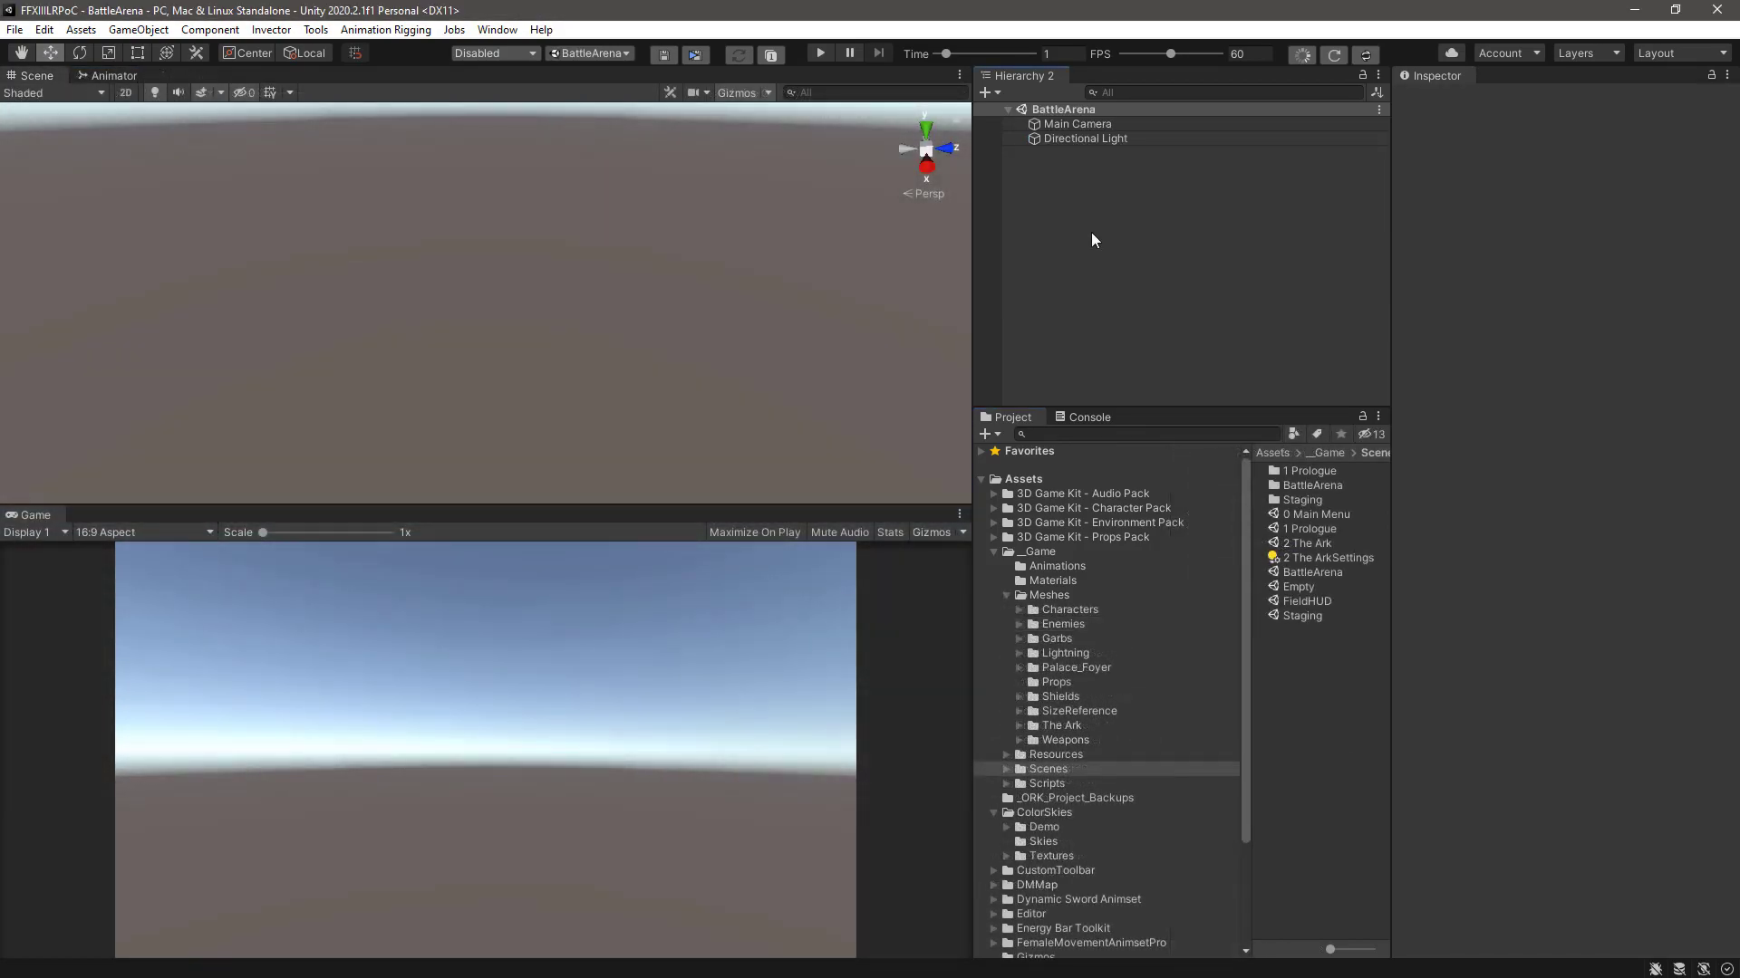
right_click(1092, 234)
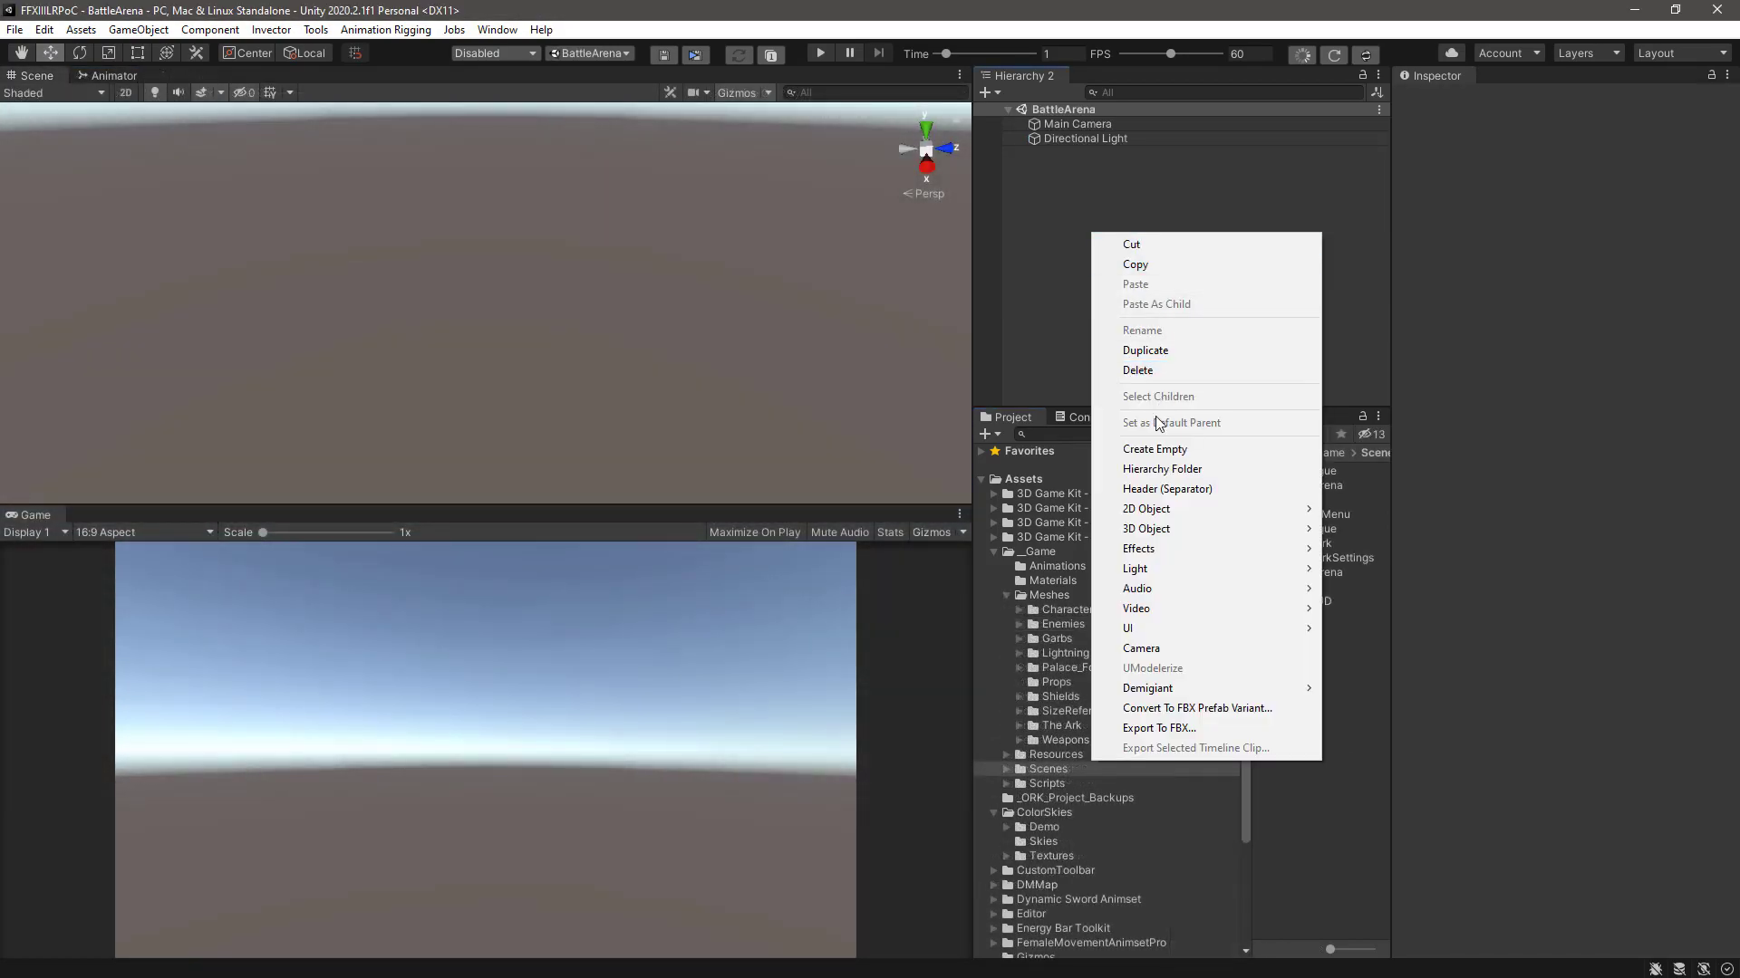
click(1140, 450)
text(Environment)
key(Return)
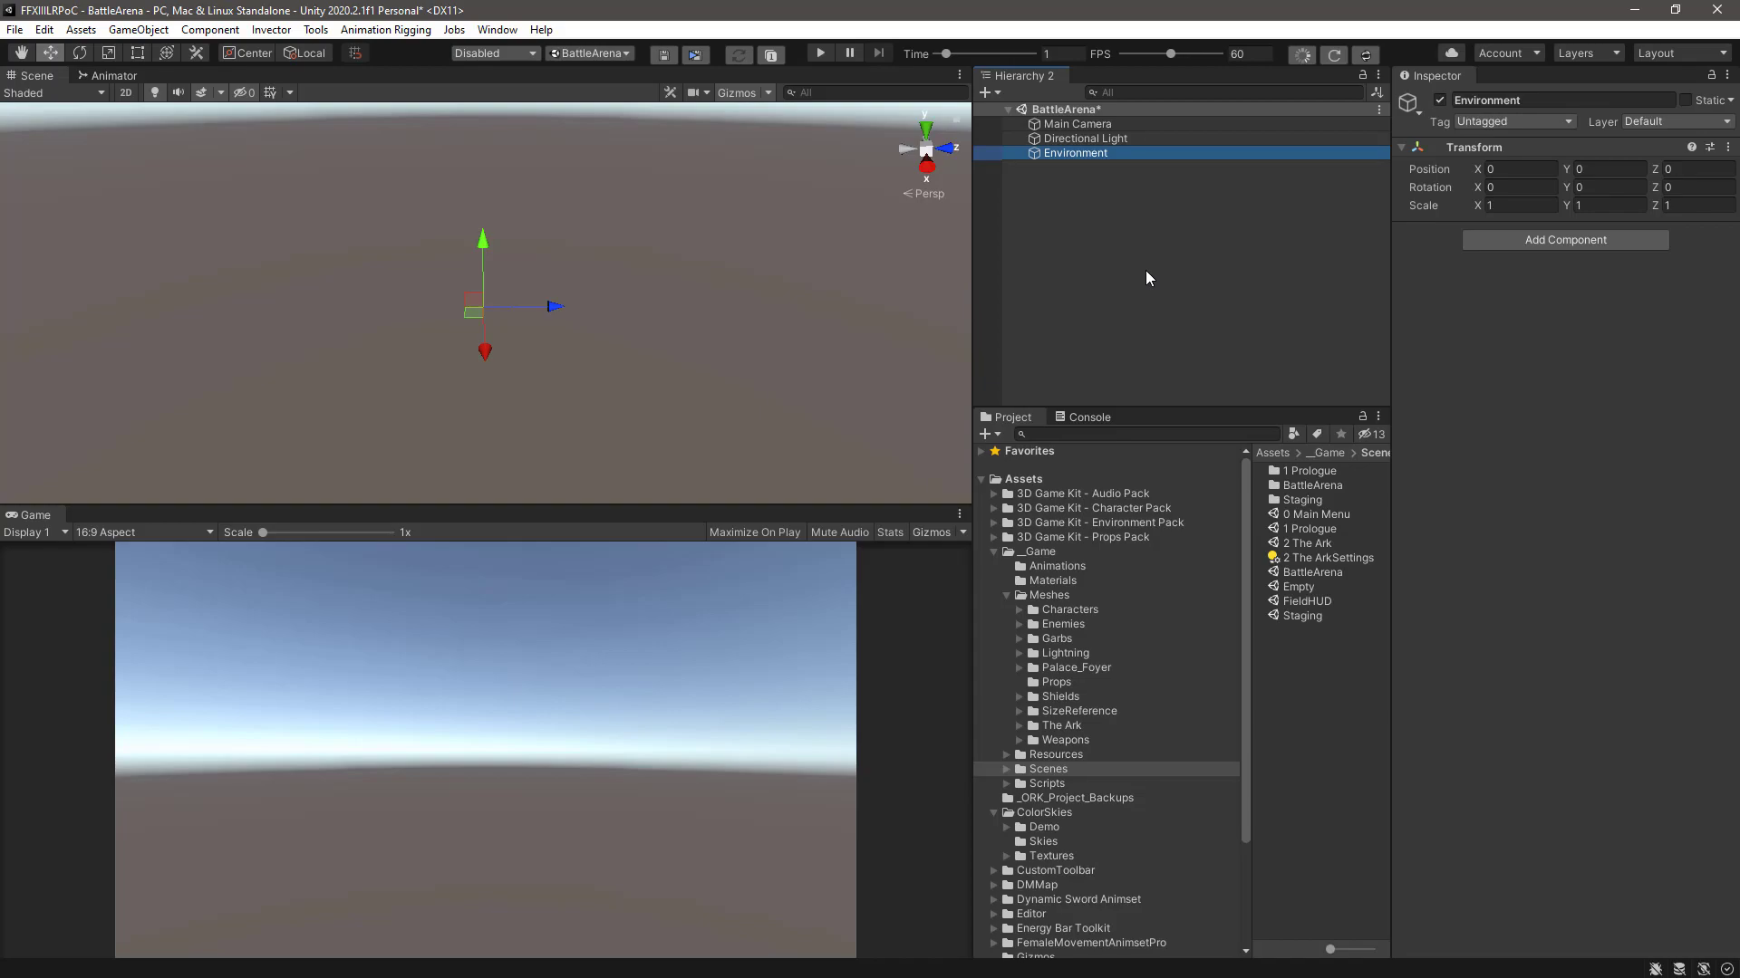
click(1145, 270)
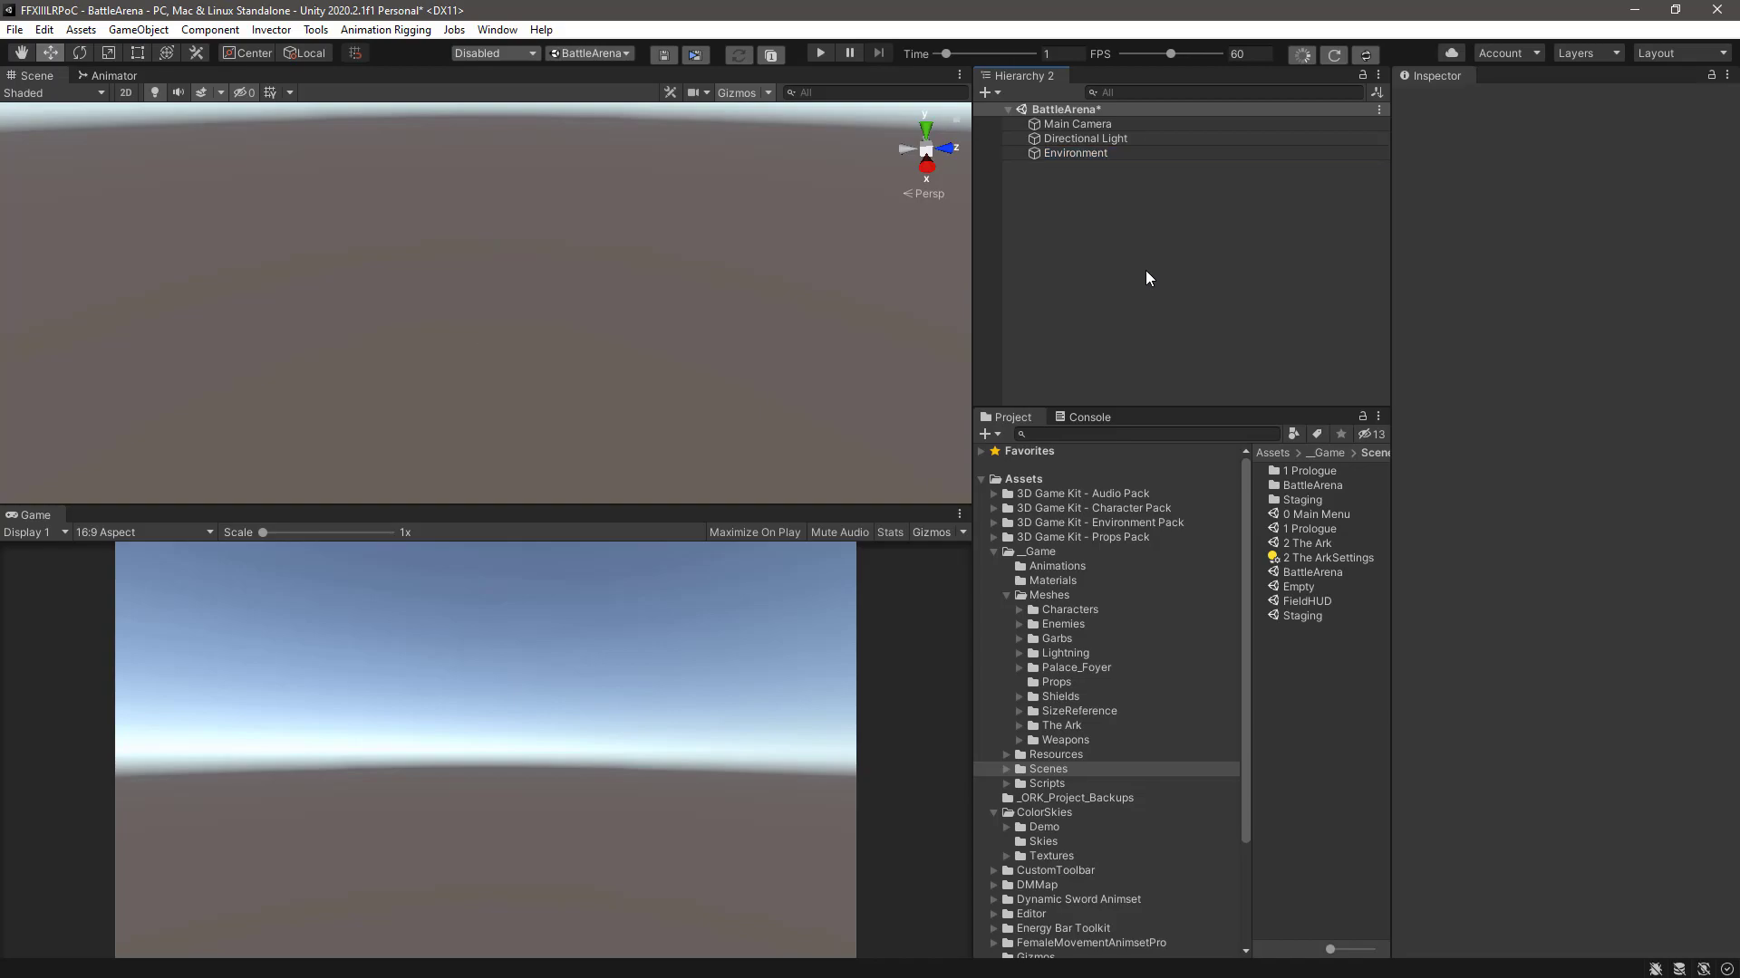
key(ctrl+z)
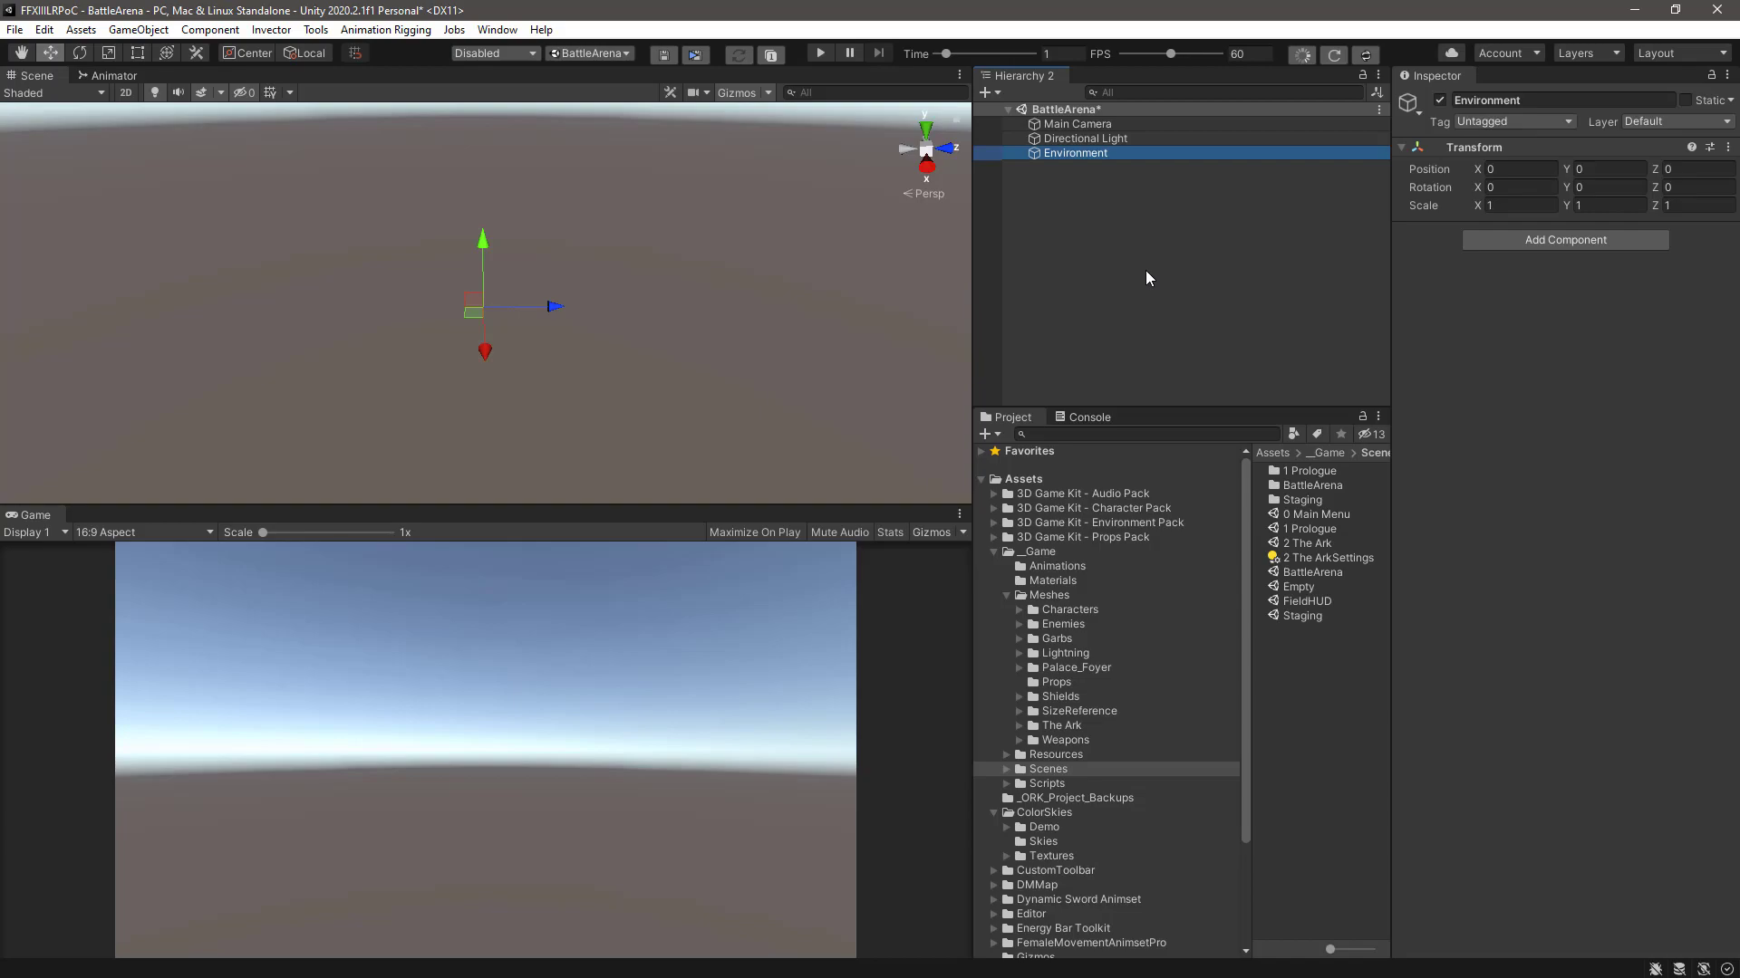
- Import the custom package BattleArenaGround.unitypackage with all its contents
right_click(1284, 667)
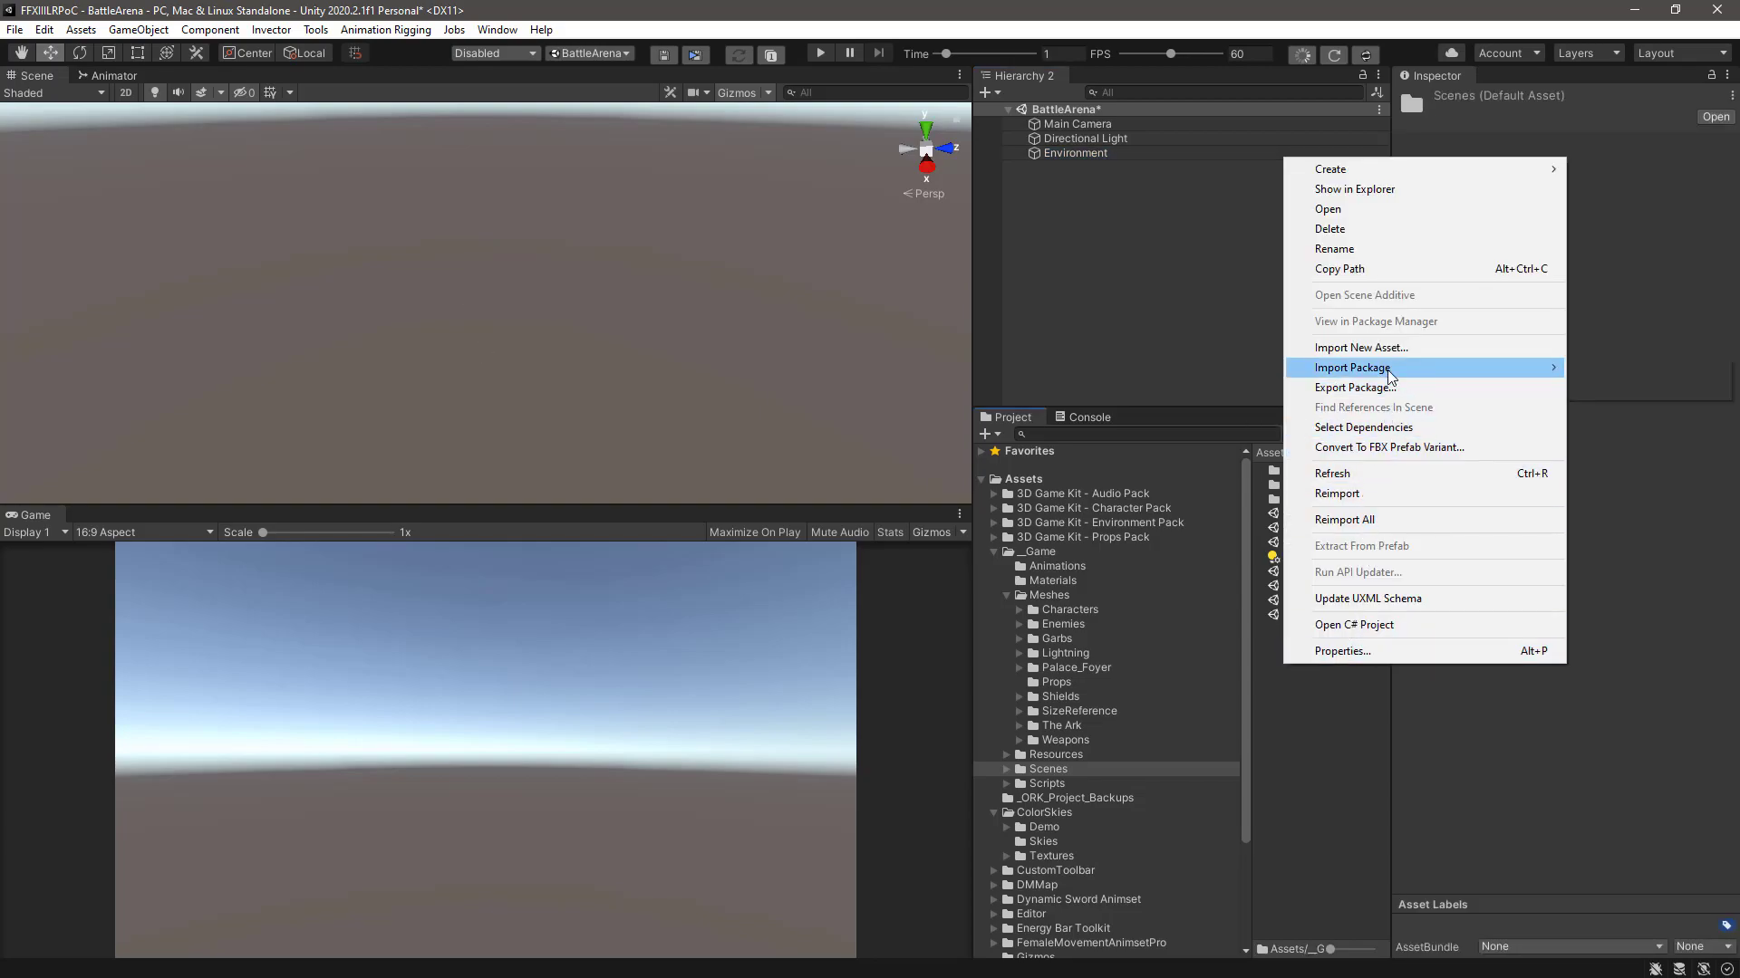
mouse_move(1391, 375)
click(1603, 387)
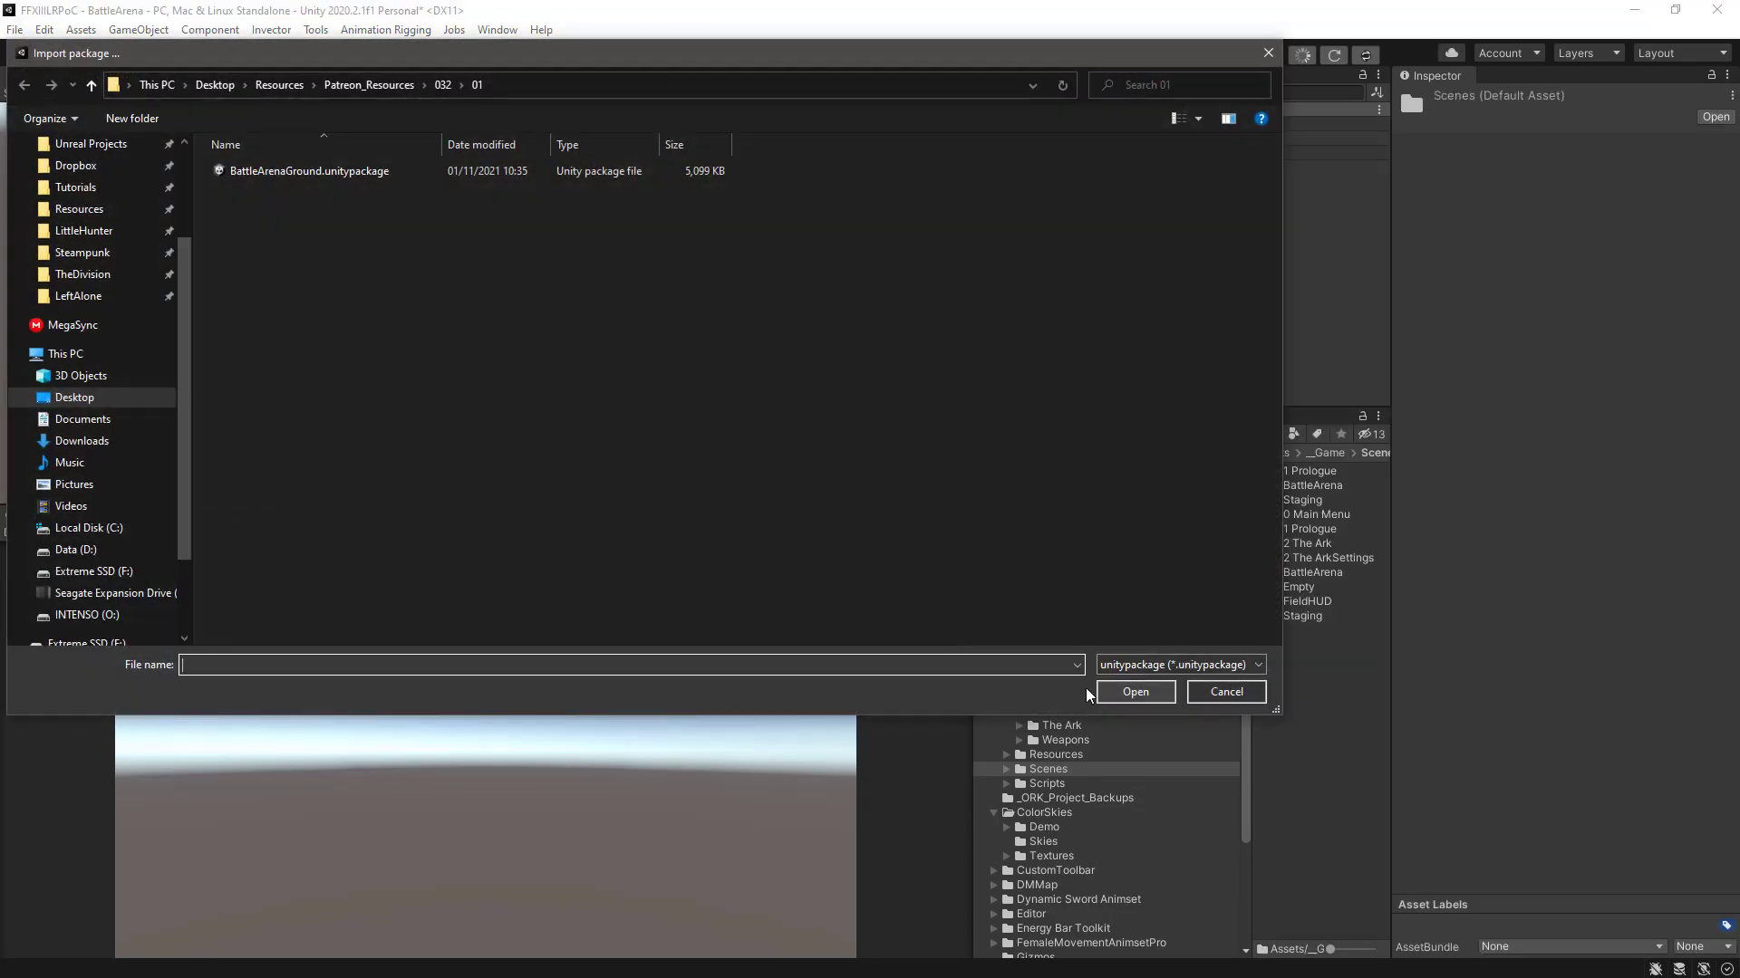
click(342, 177)
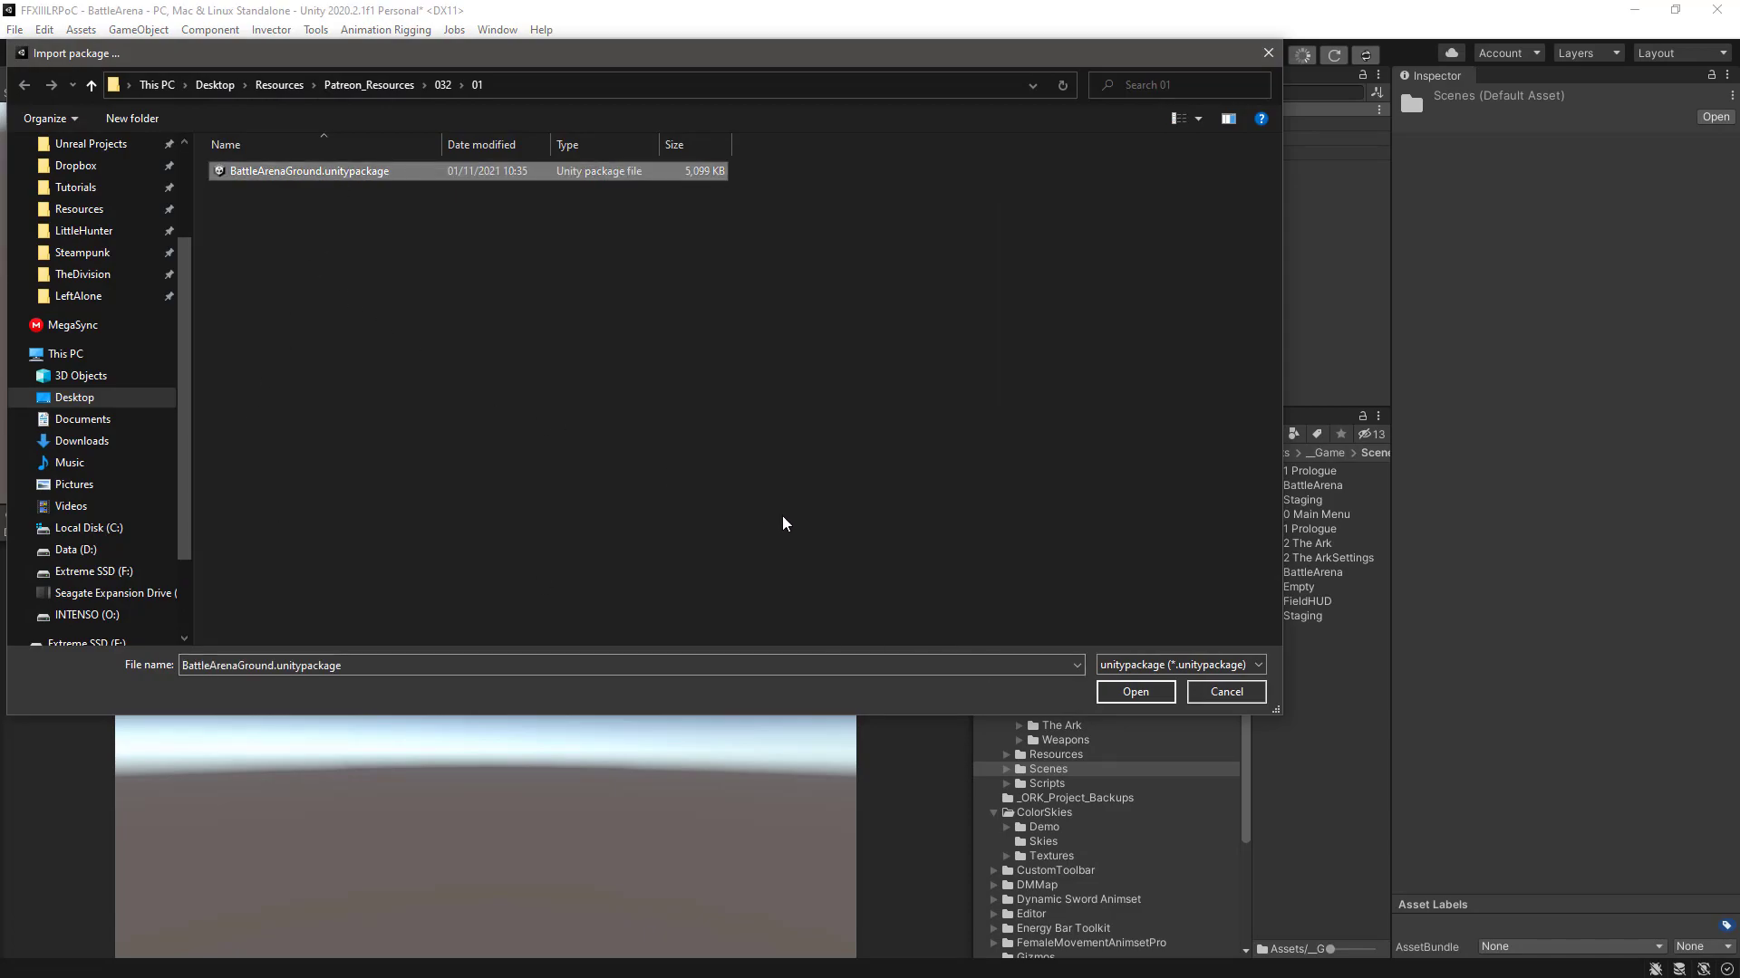
click(1121, 692)
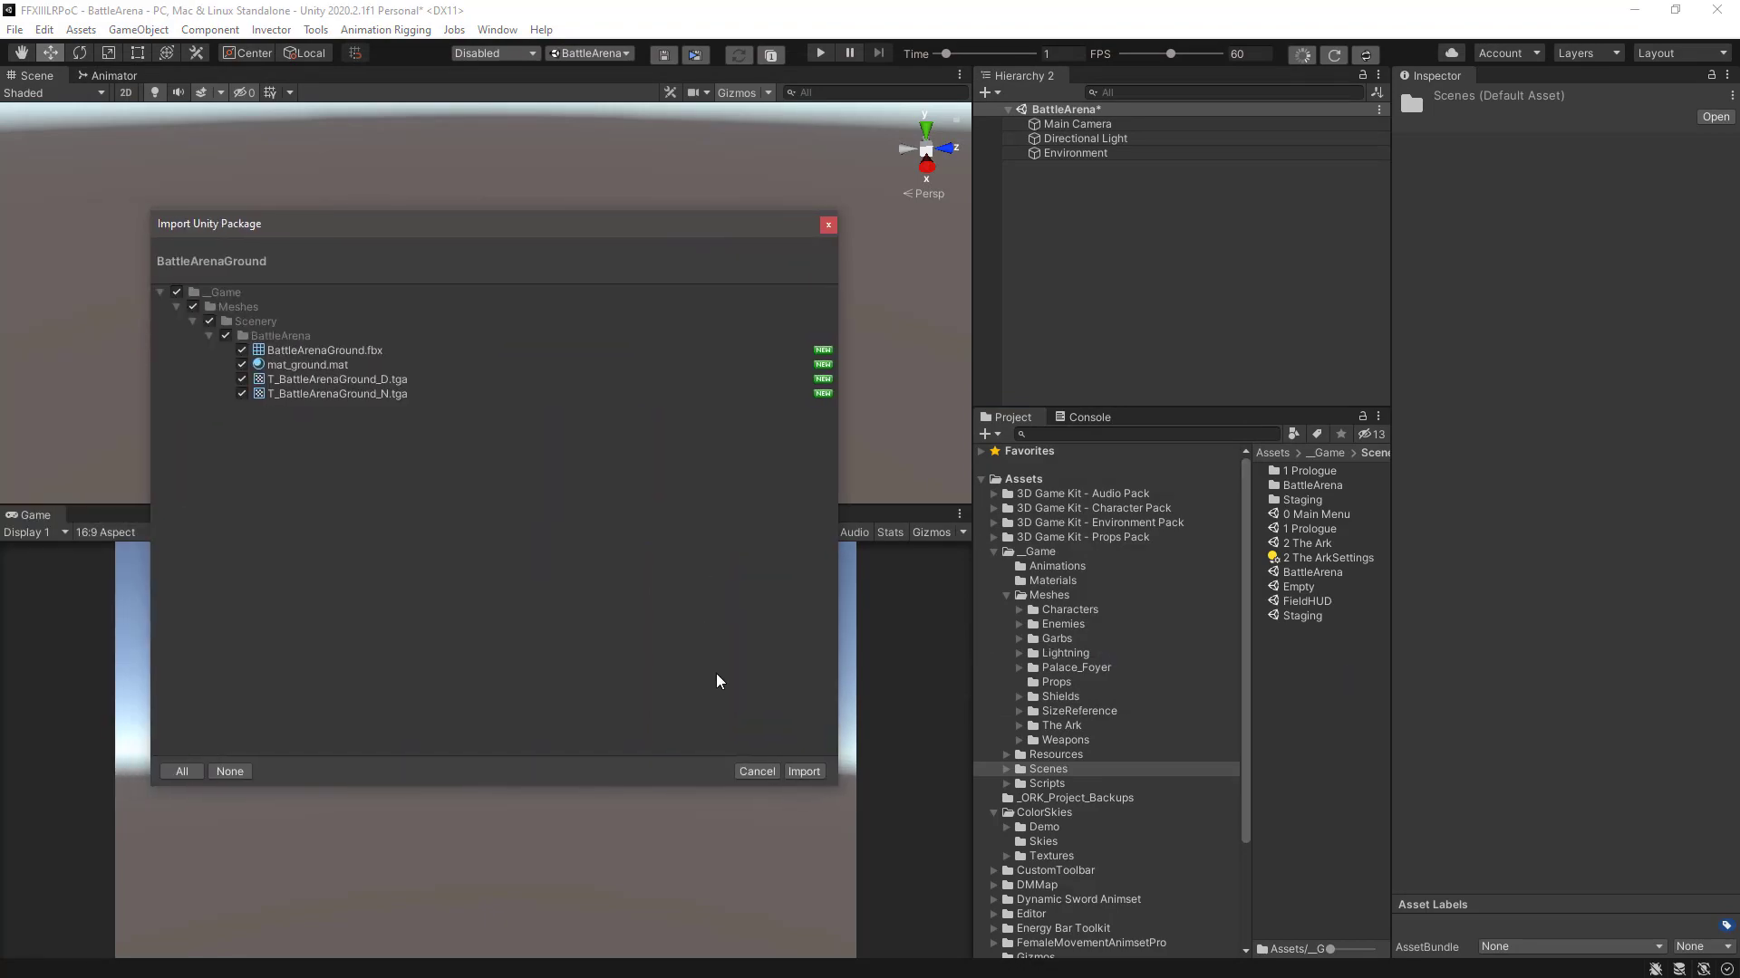
click(809, 772)
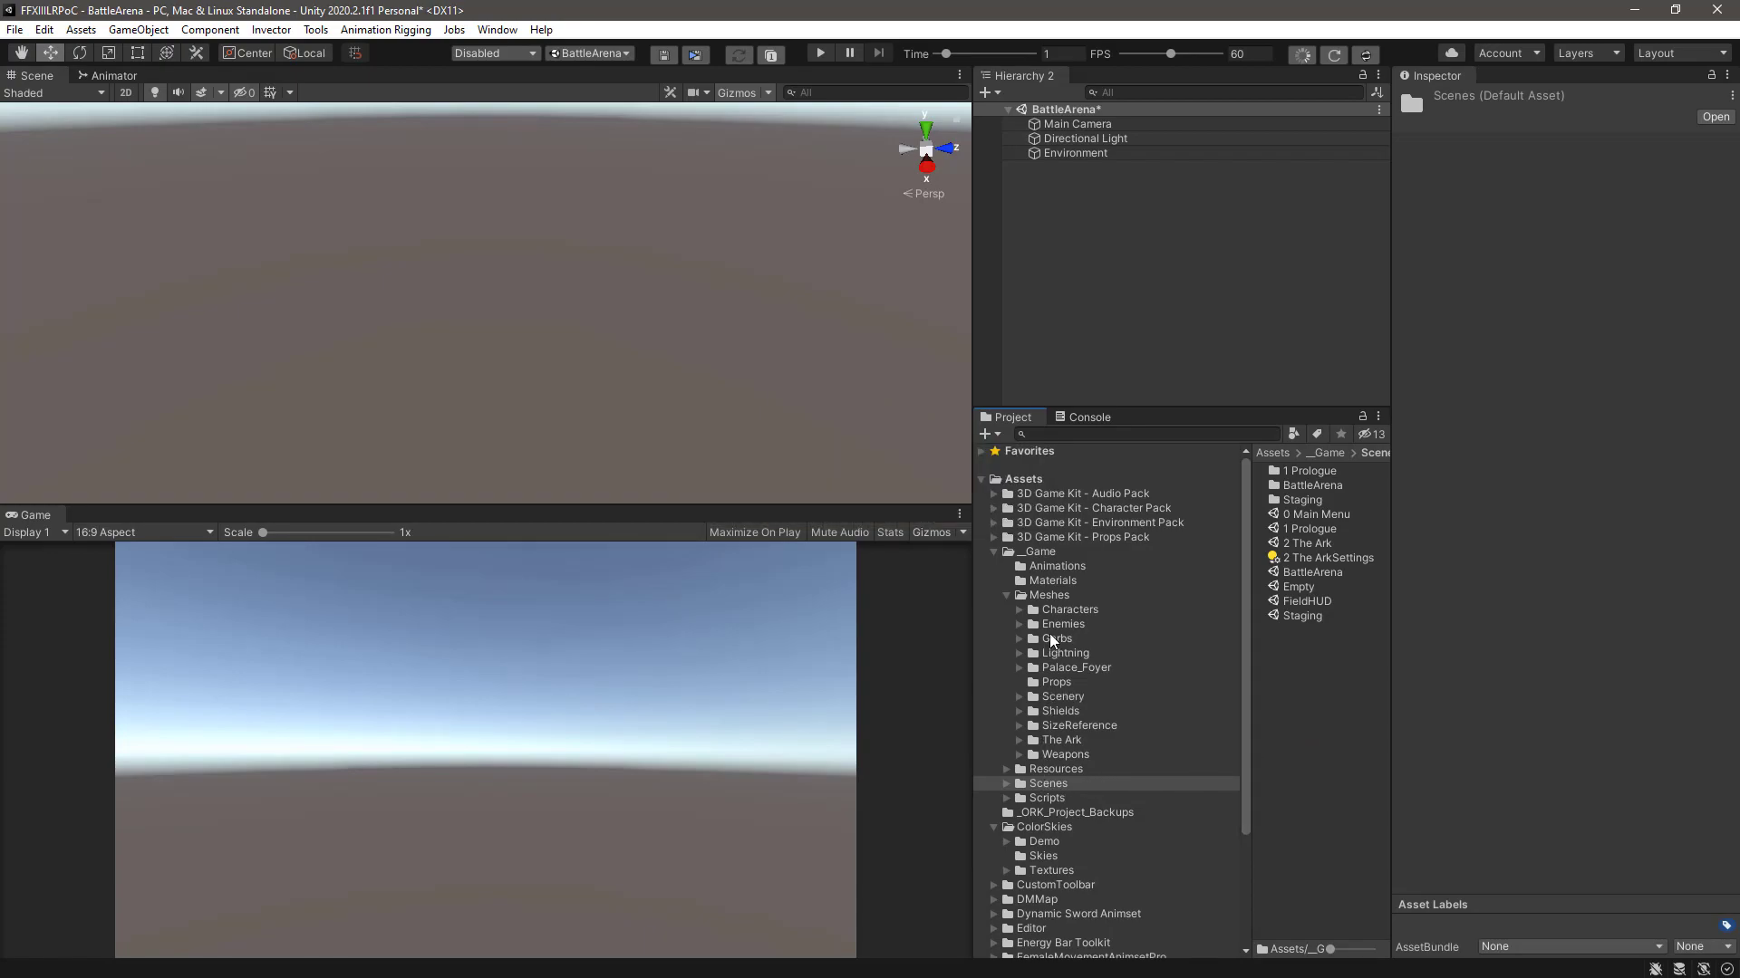
- Add the BattleArenaGround model from Meshes/Scenery/BattleArena to the scene as a child of Environment
click(1049, 697)
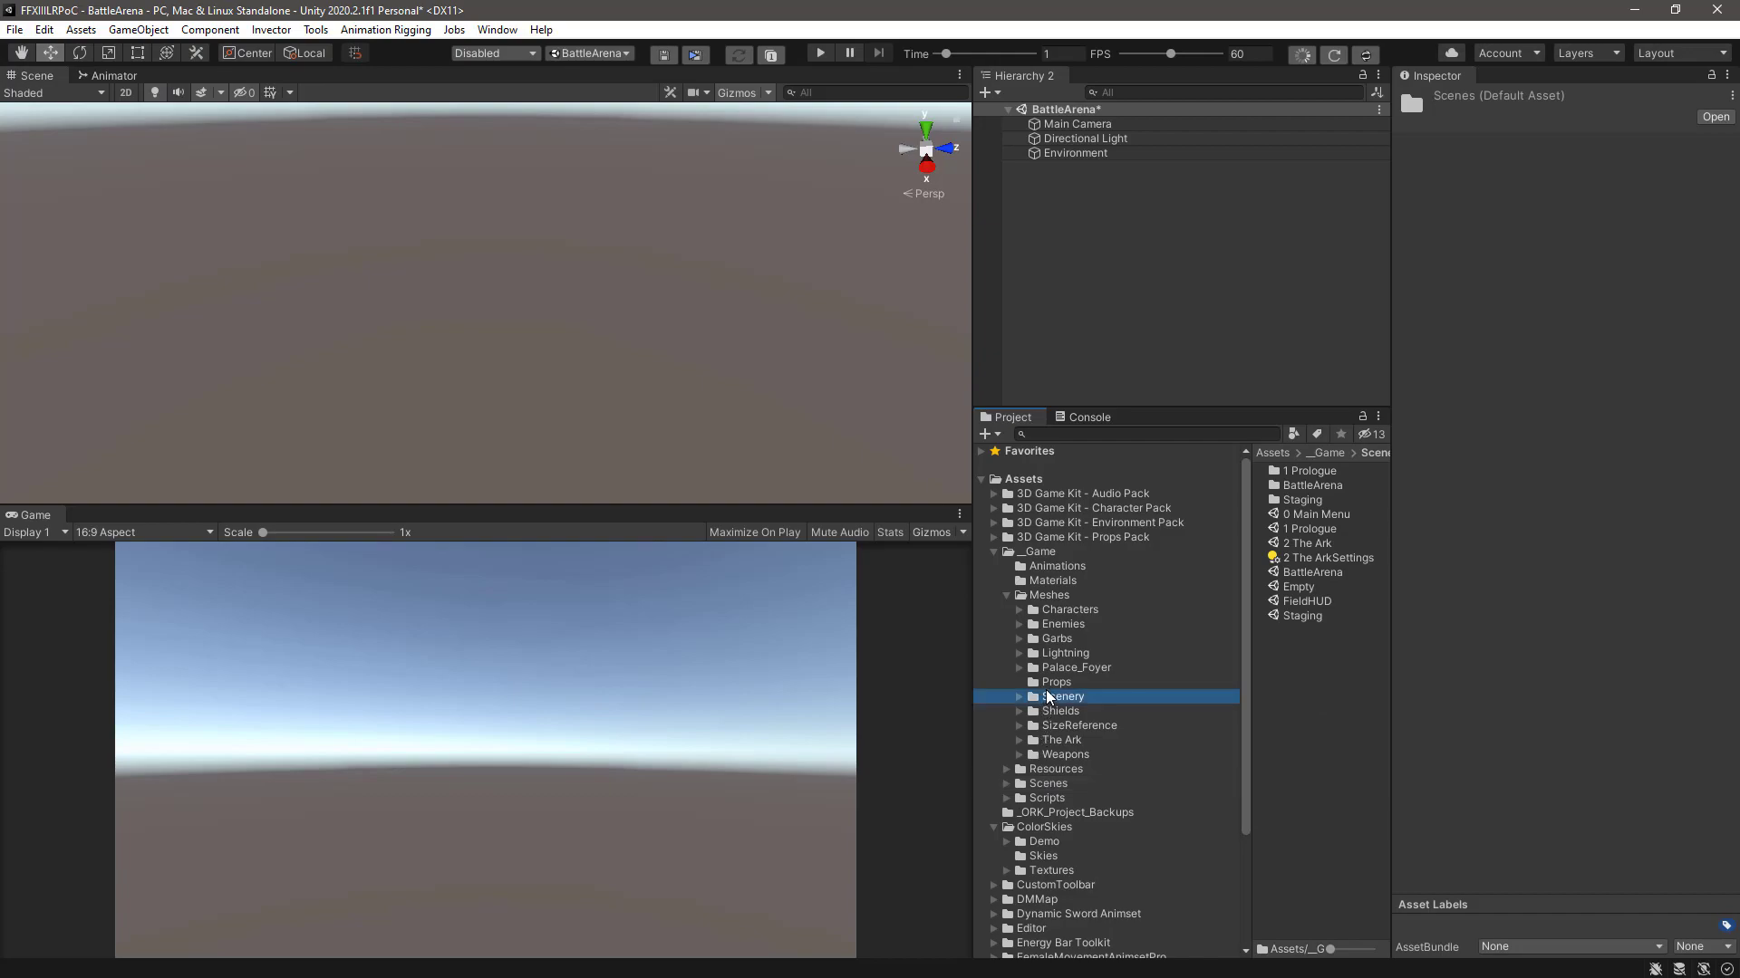
click(1020, 697)
click(1086, 713)
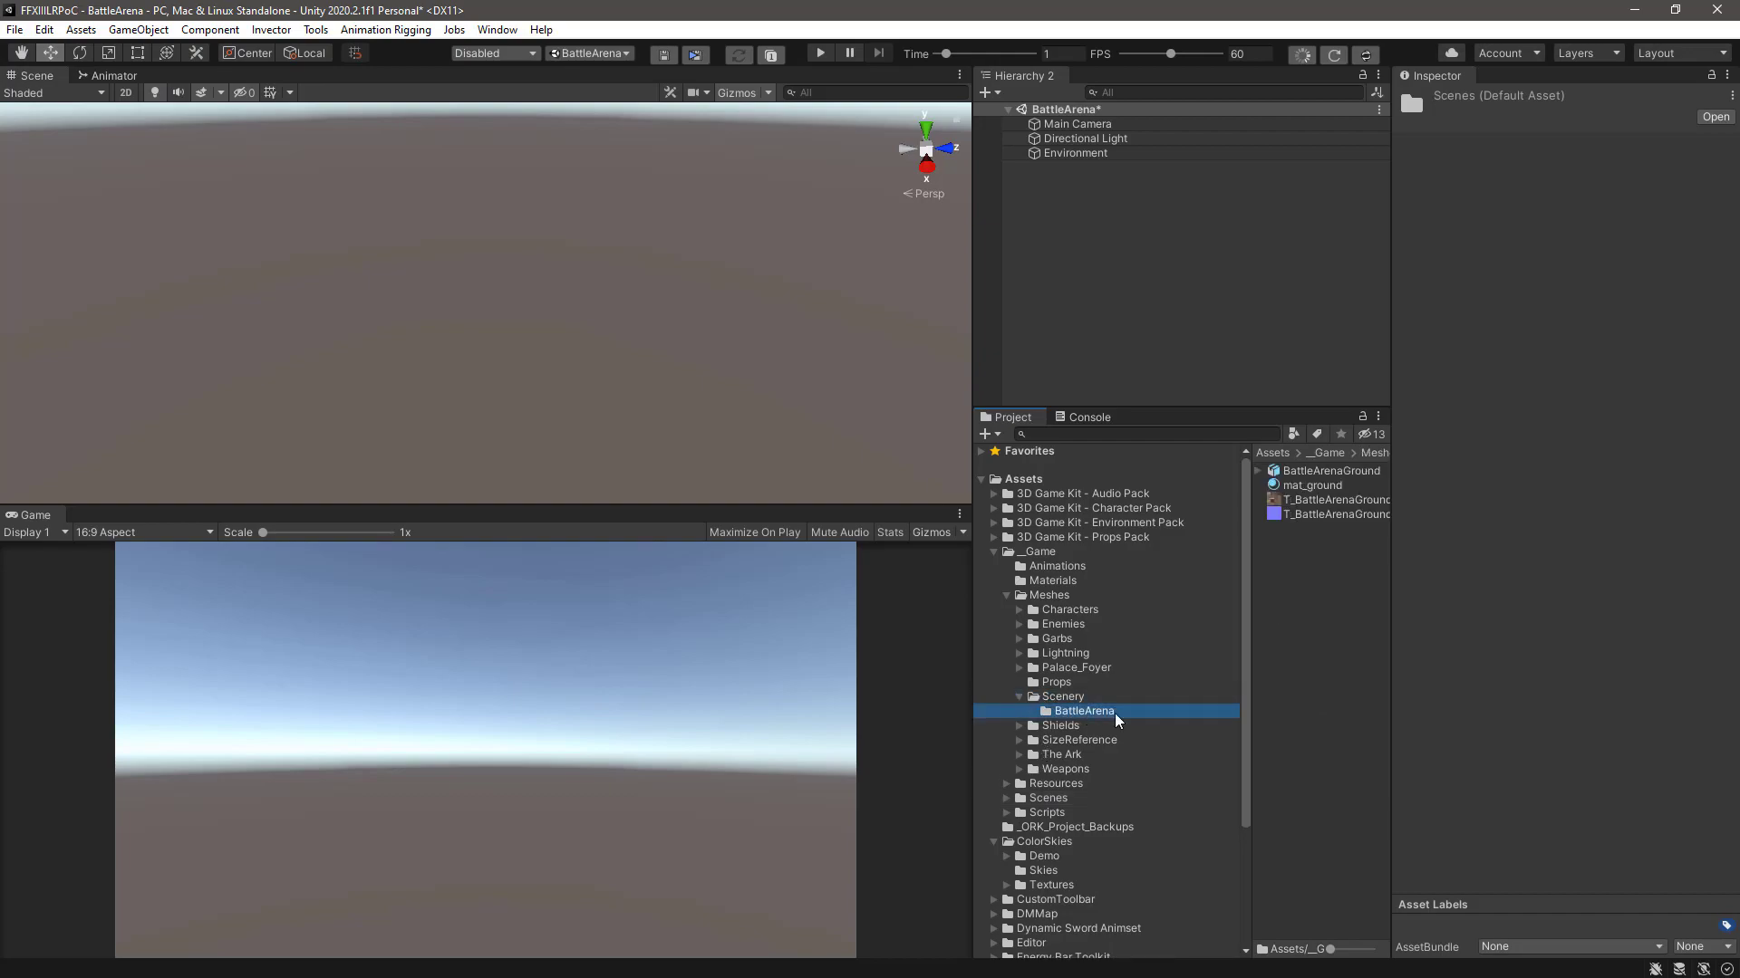
drag(1392, 541, 1490, 541)
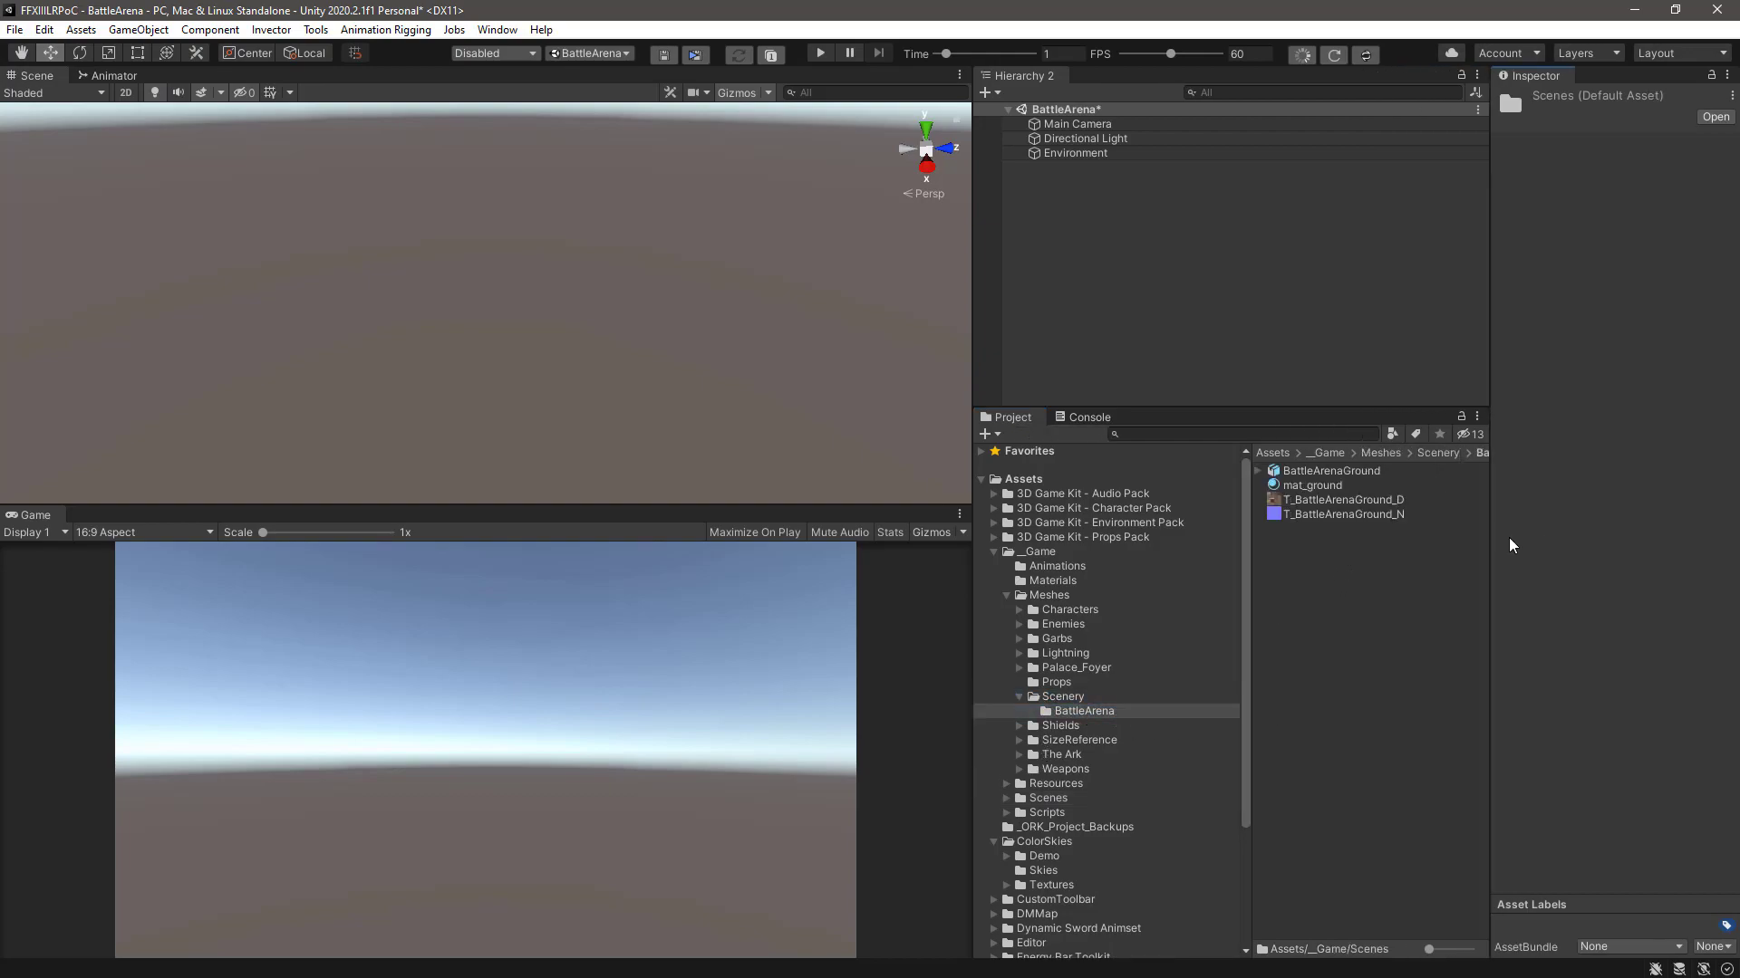
click(1348, 475)
drag(1594, 706, 1501, 697)
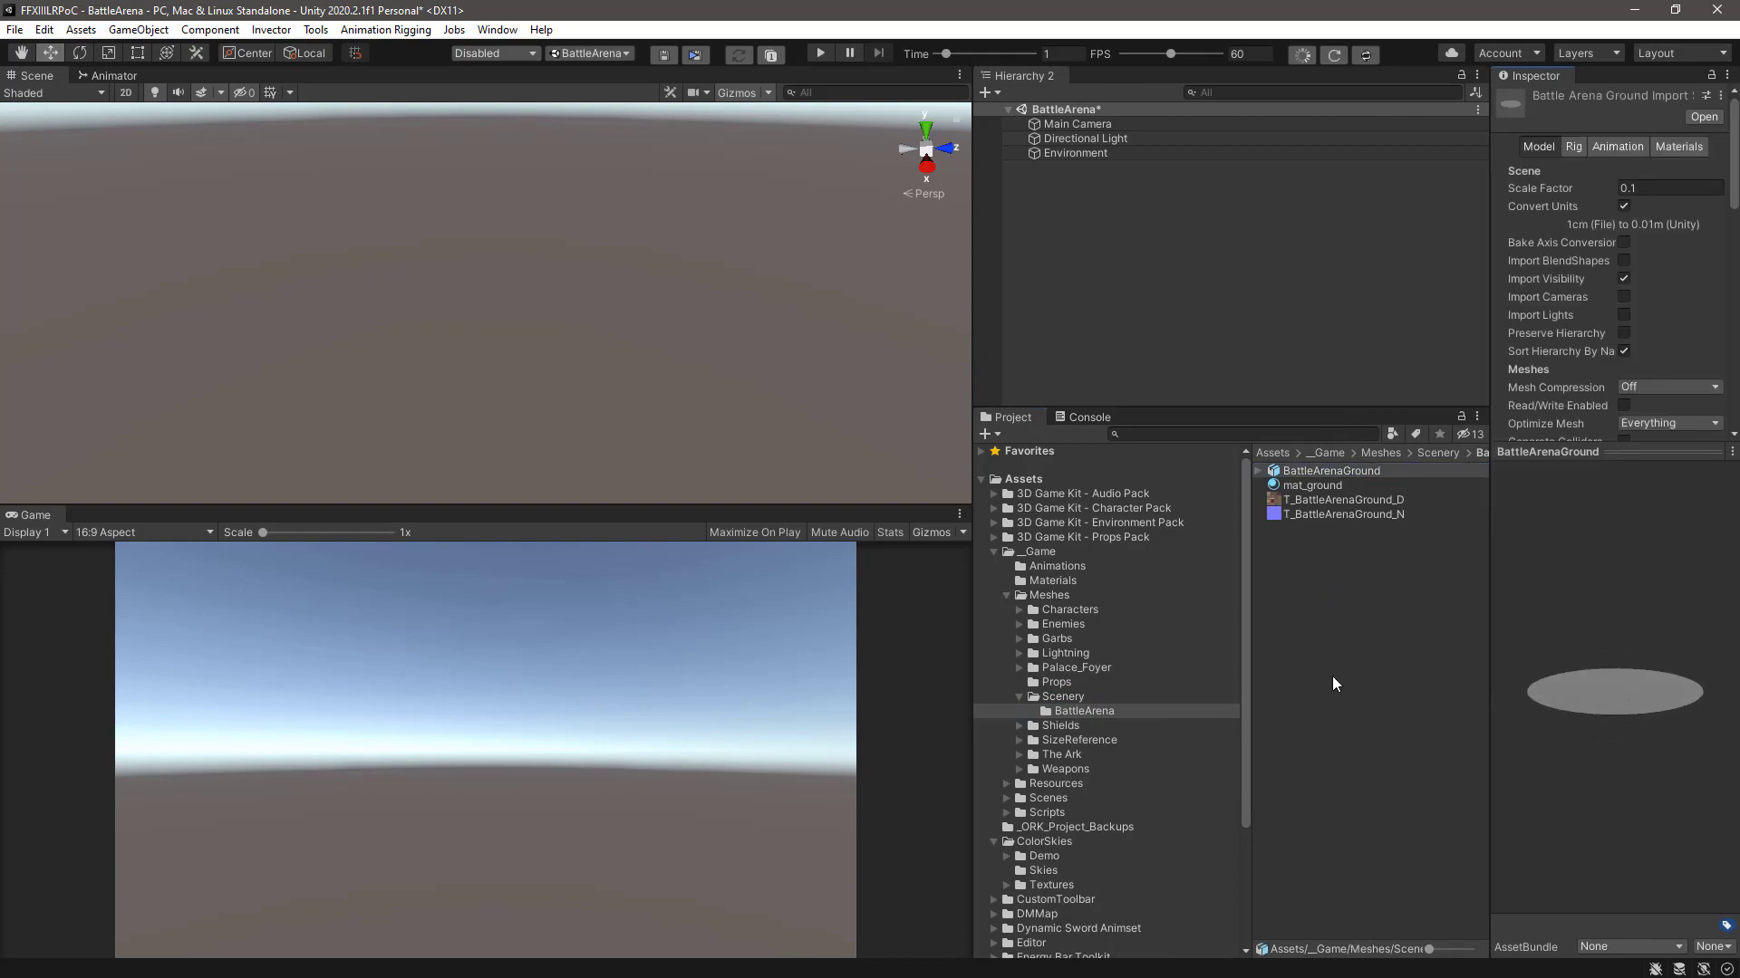
drag(1273, 475, 1091, 156)
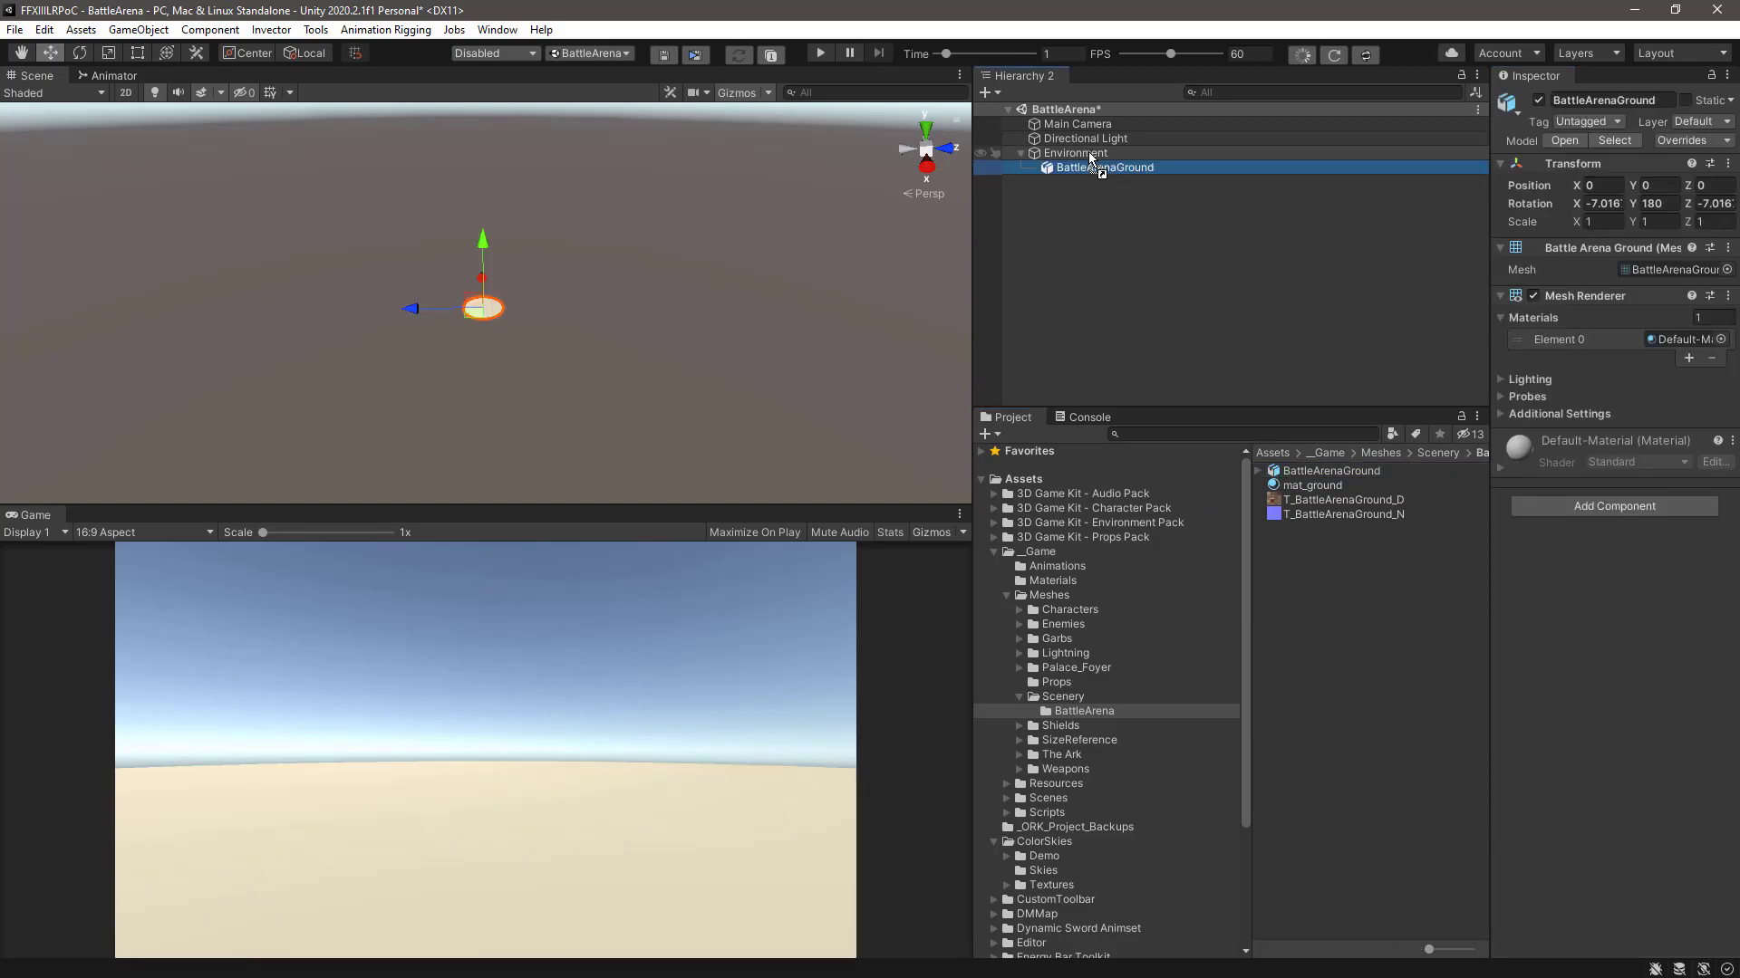
click(1095, 152)
click(1095, 167)
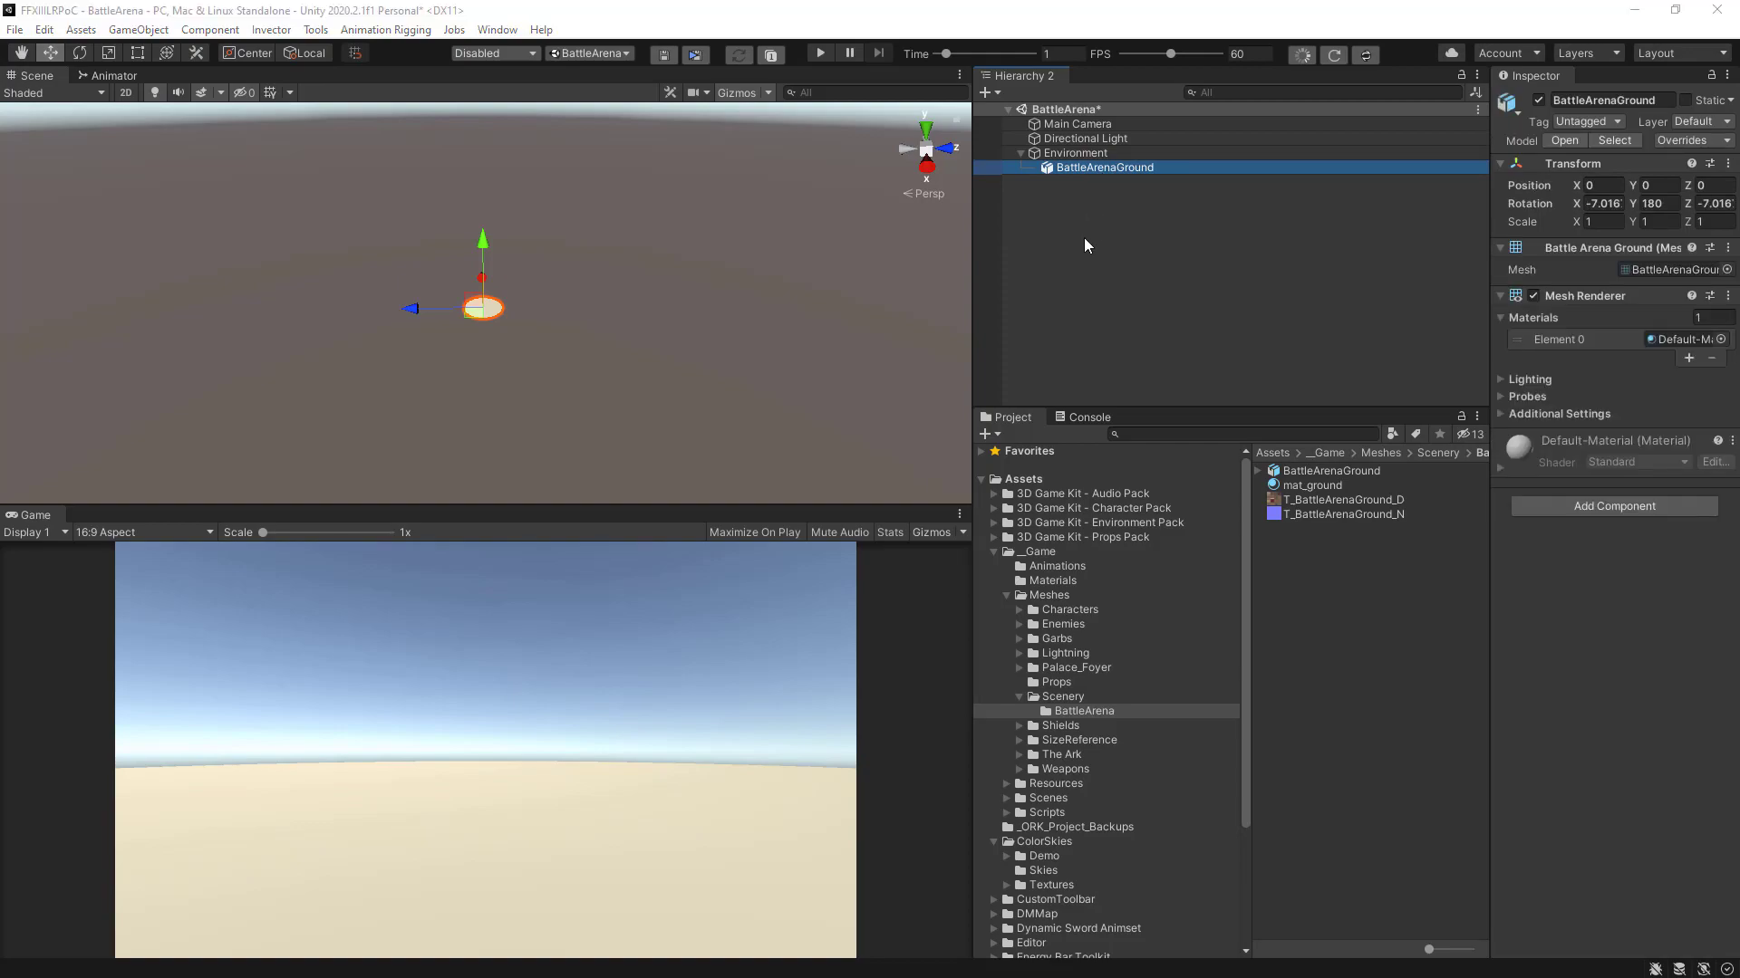
- Reset BattleArenaGround's transform and assign the mat_ground material to its Mesh Renderer
click(1727, 165)
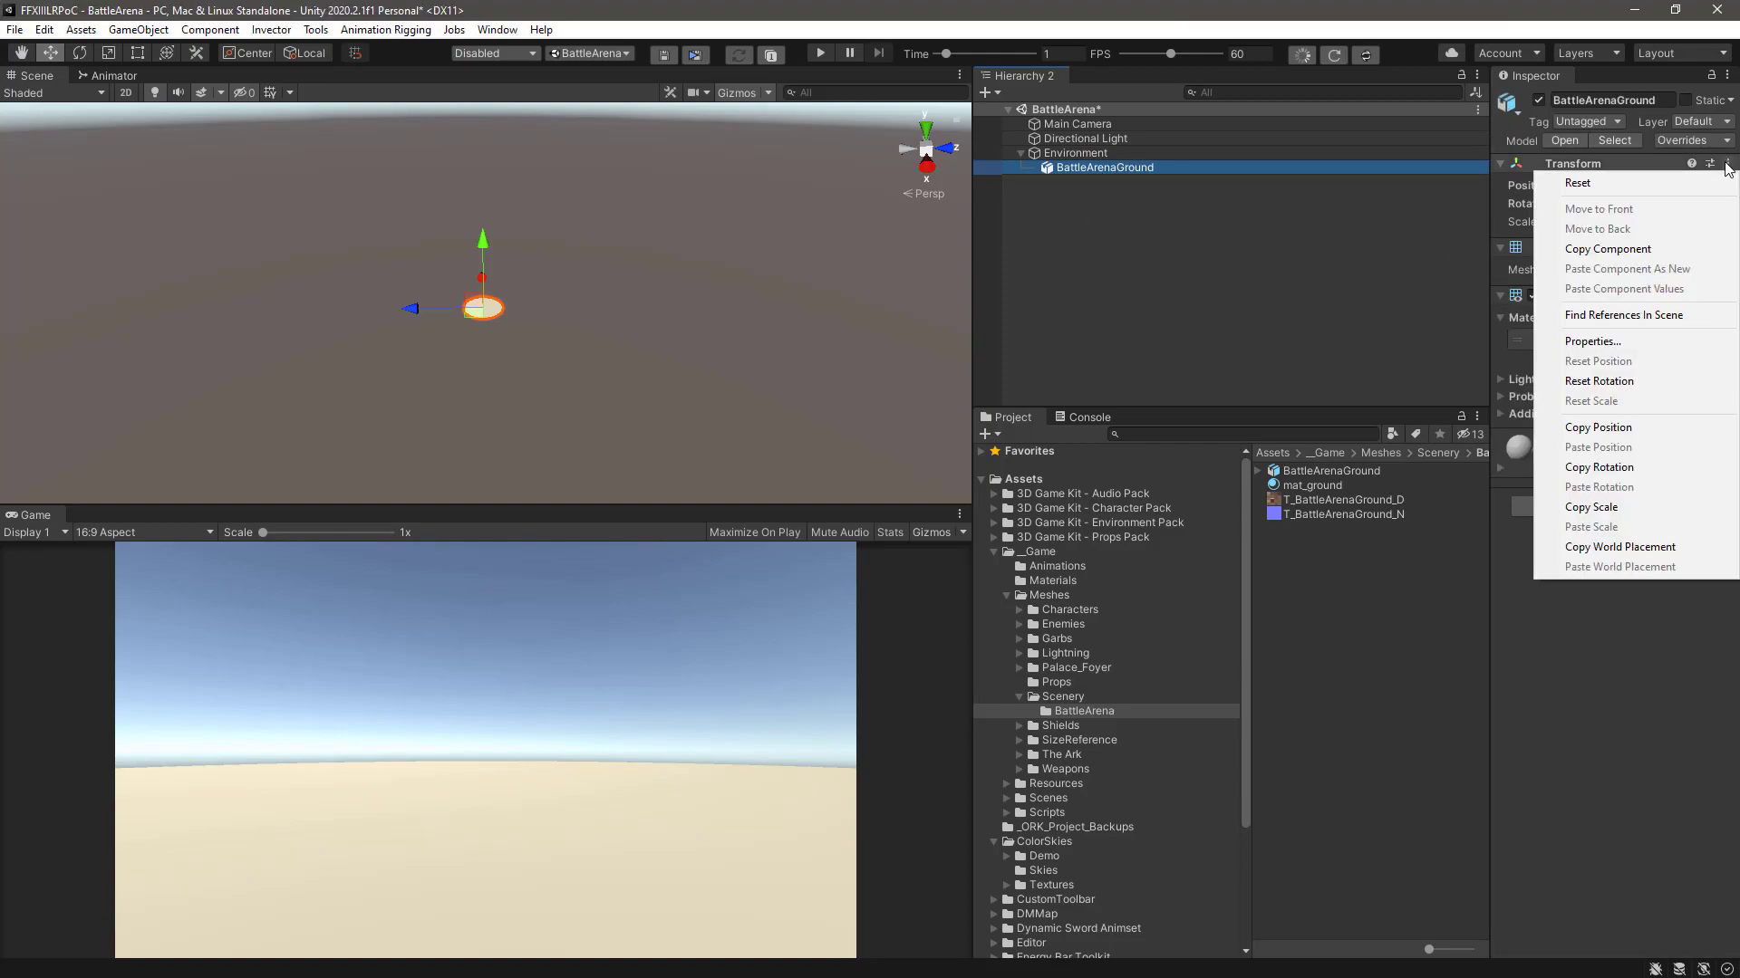
click(1629, 178)
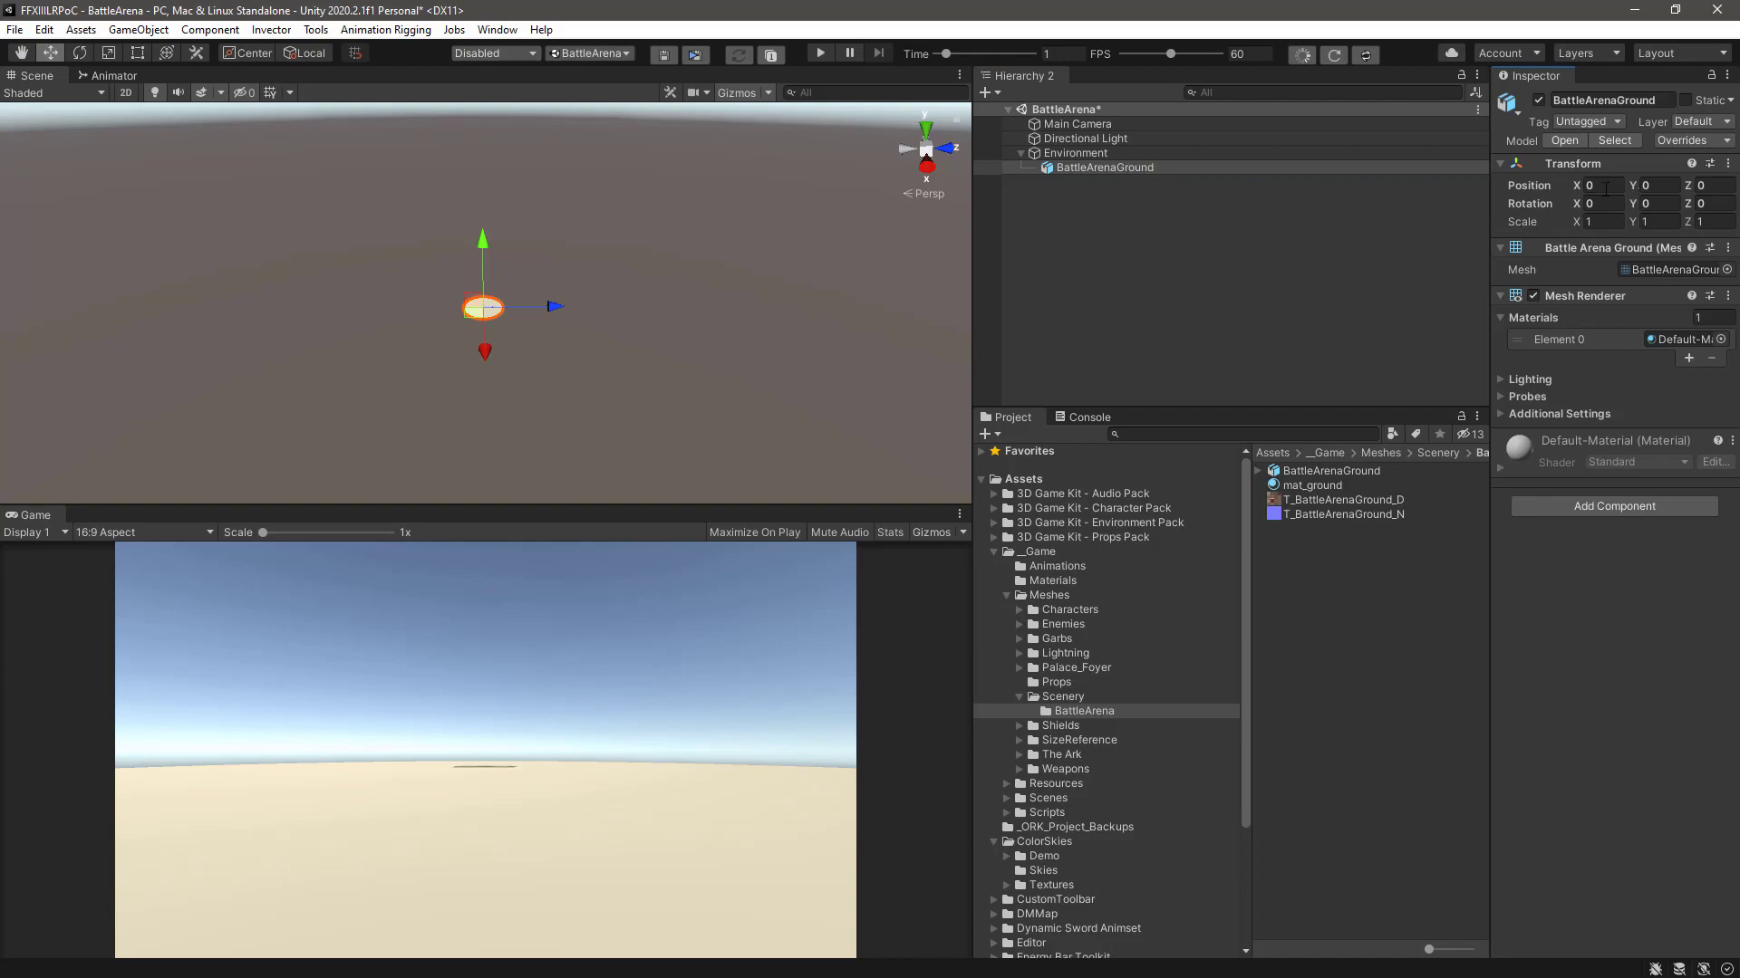
drag(1332, 487, 1670, 344)
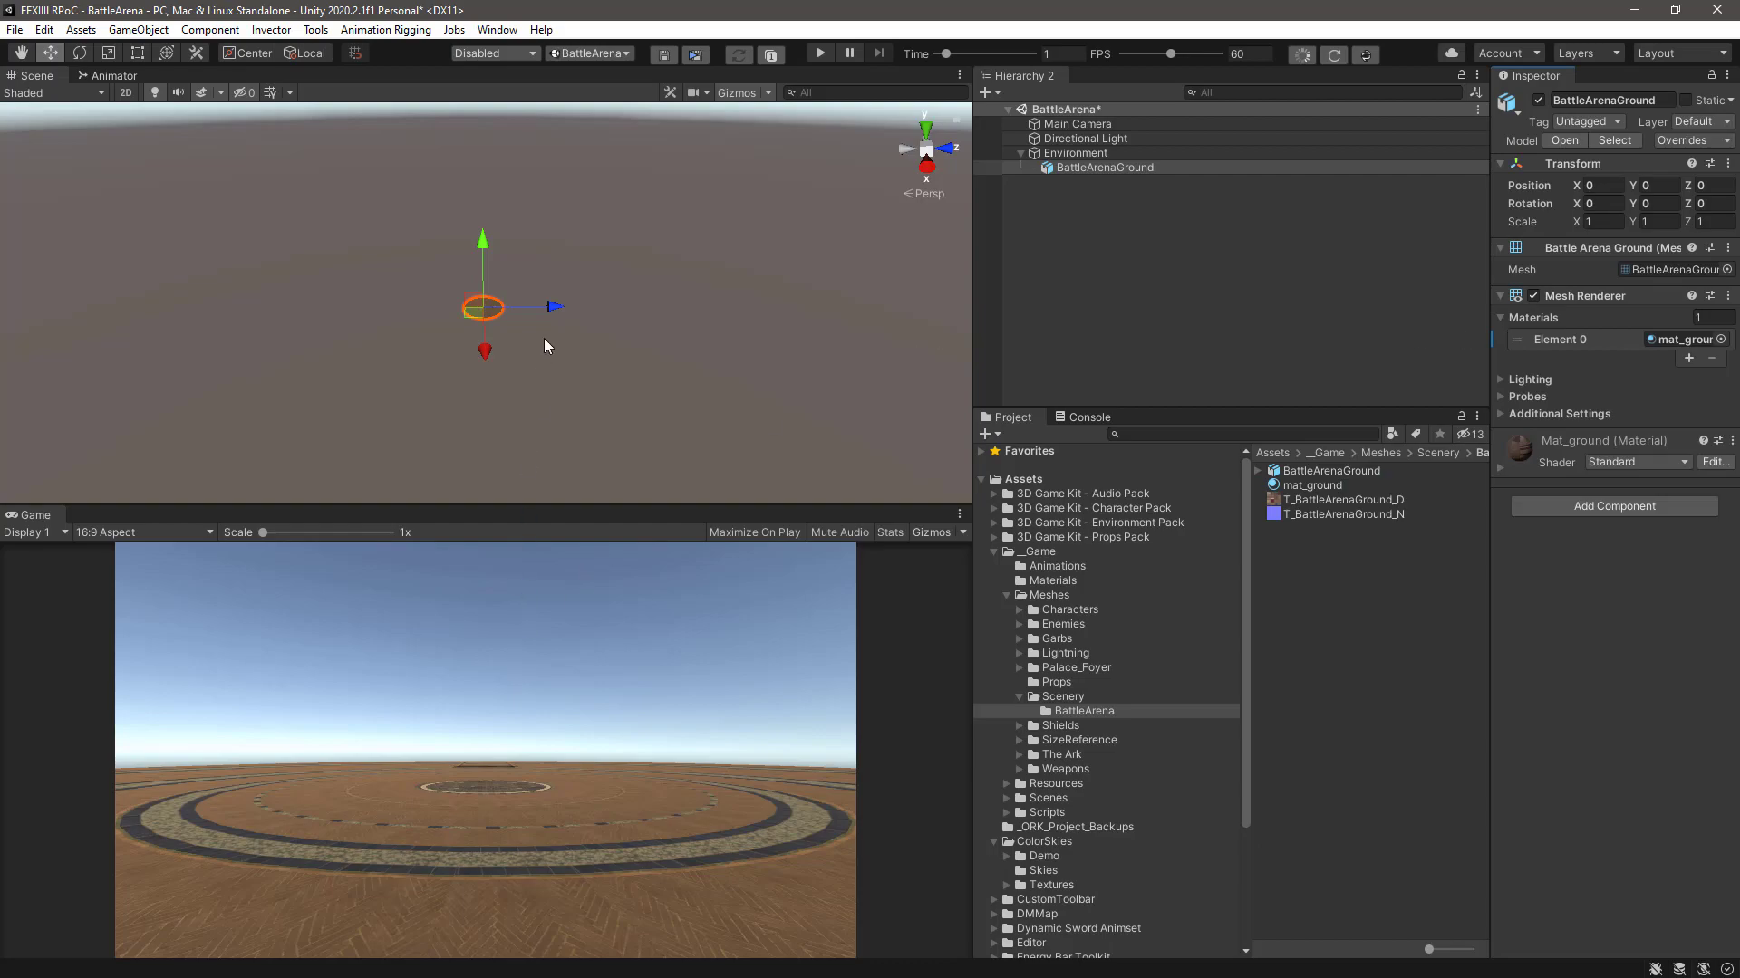
scroll(544, 346, up, 10)
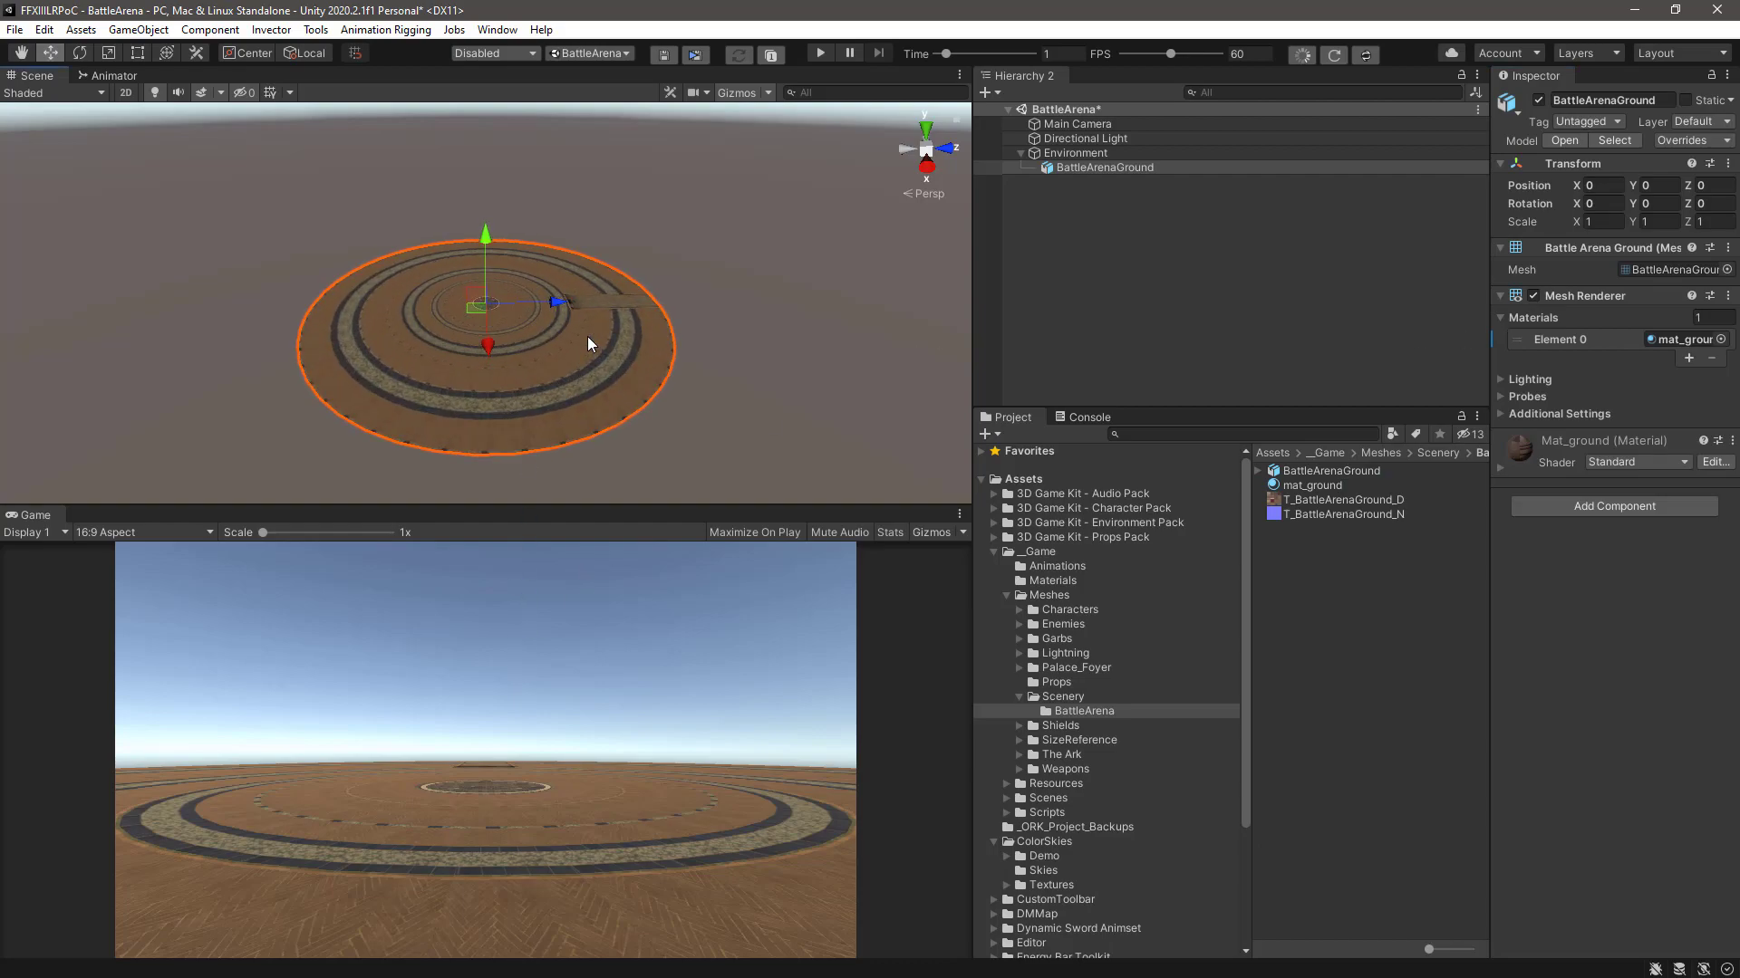
scroll(588, 338, up, 5)
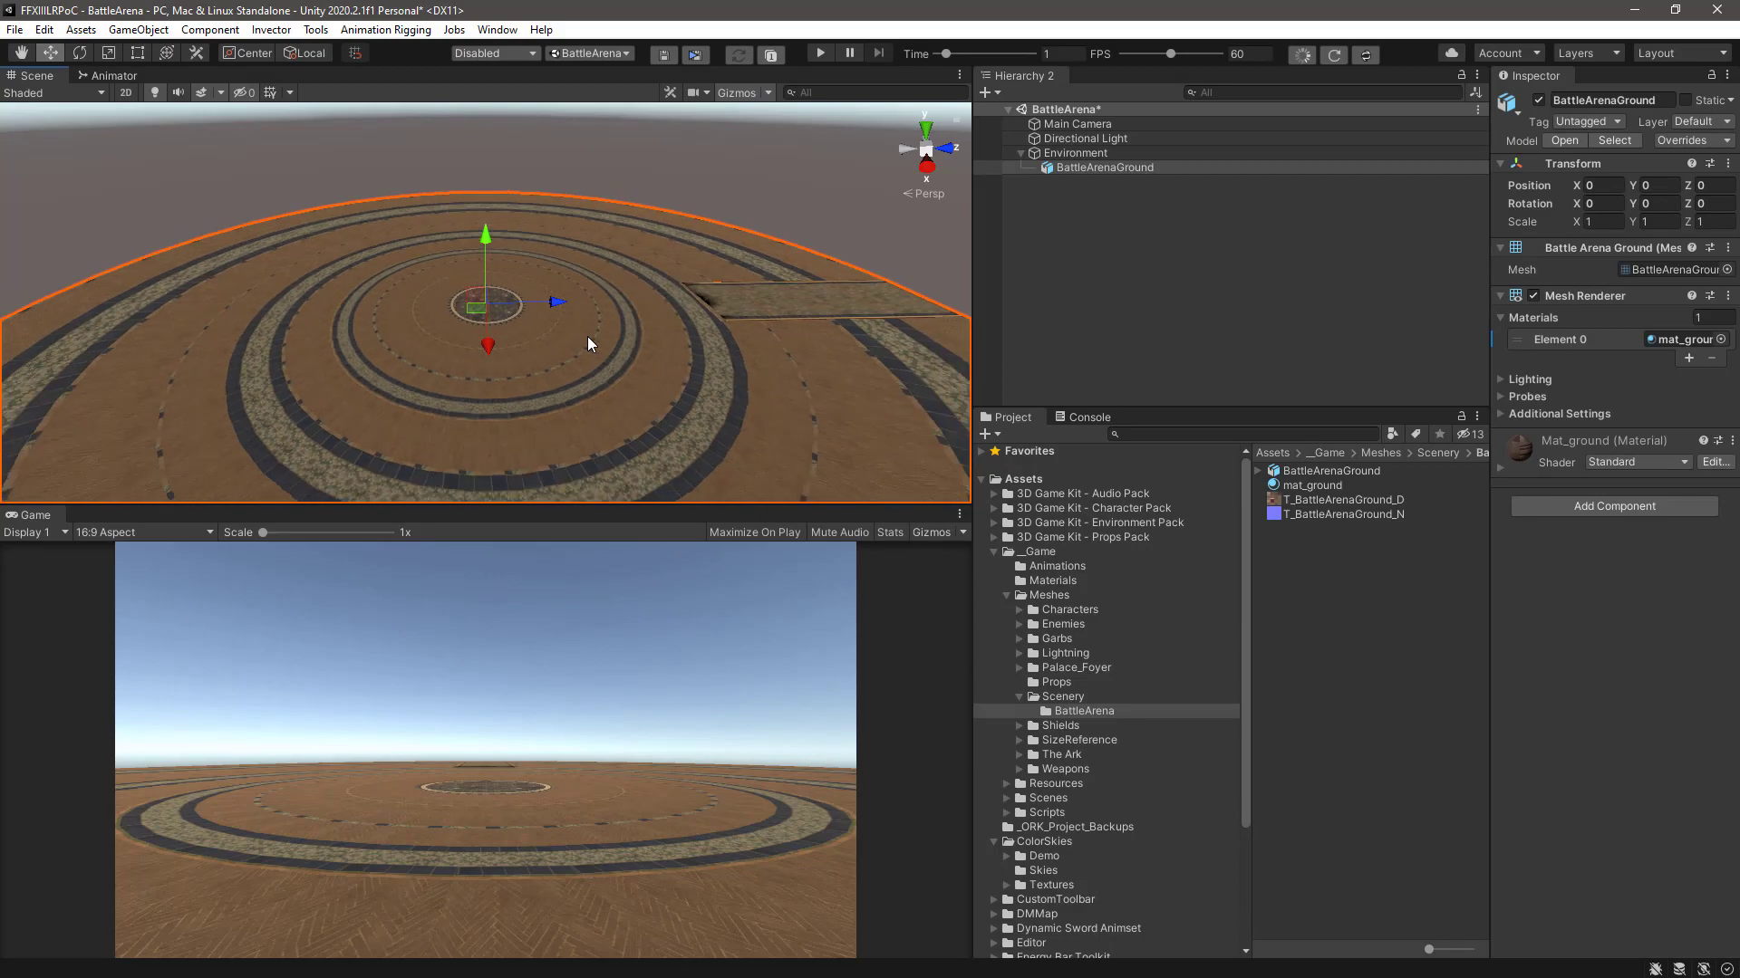
- Add a Mesh Collider to BattleArenaGround and collapse its mesh and collider component sections
click(1587, 503)
text(mesh)
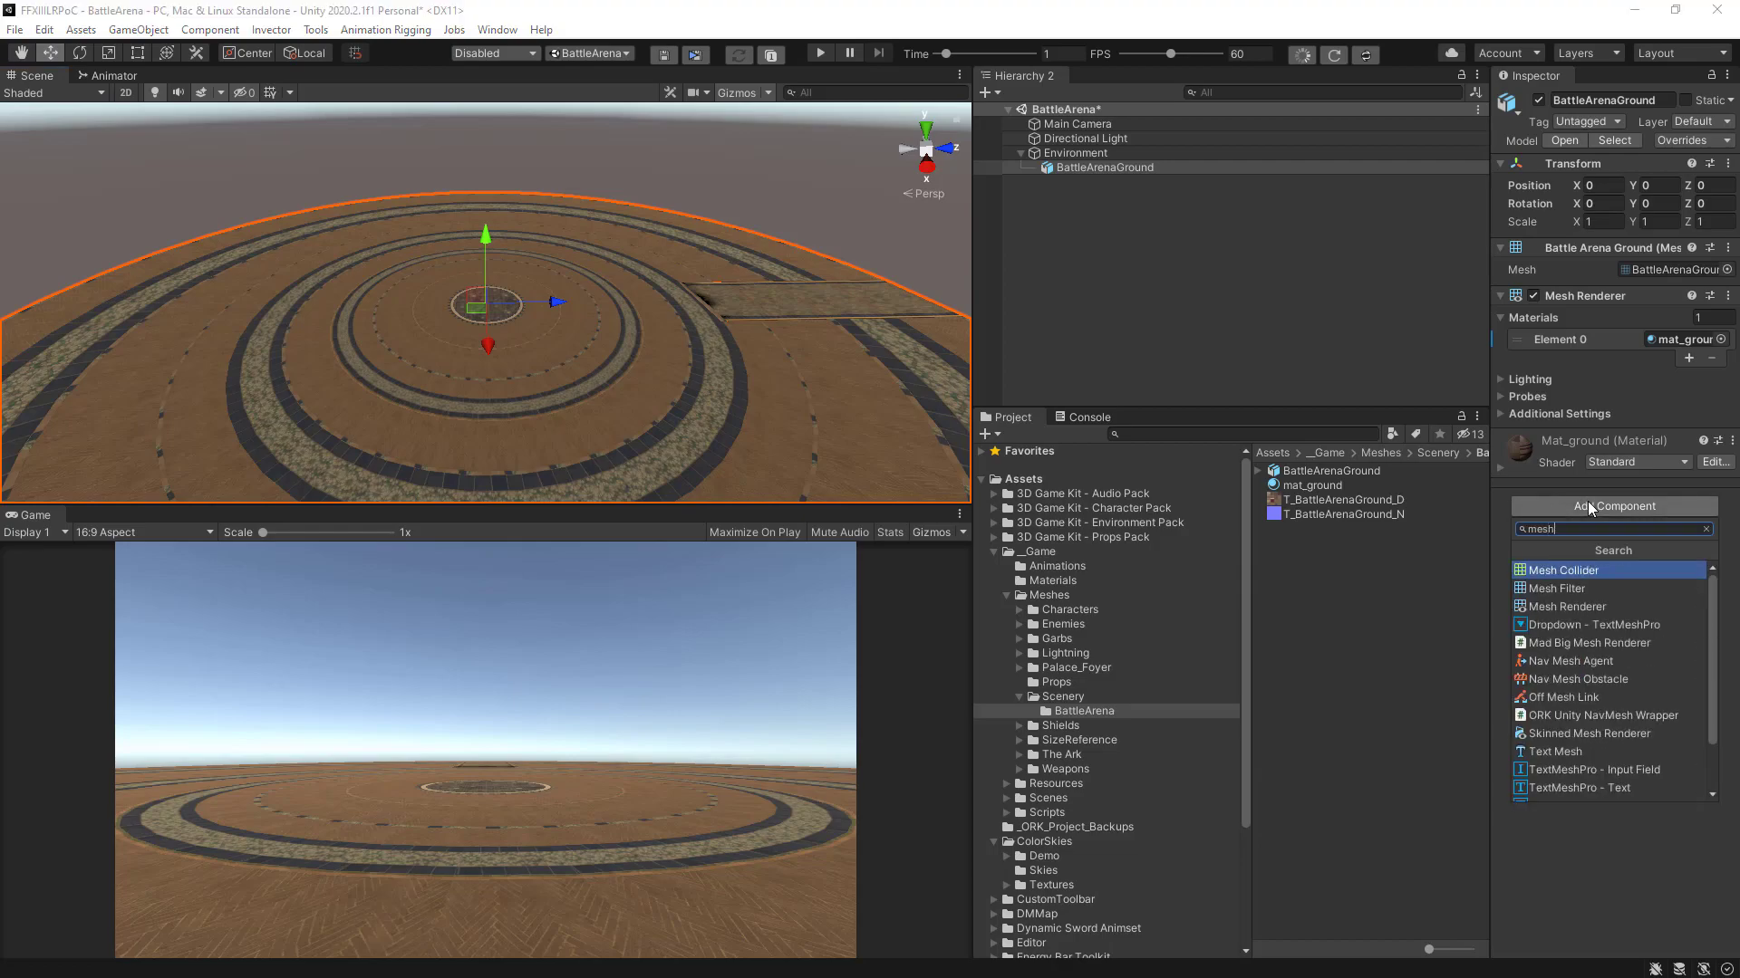
click(1586, 570)
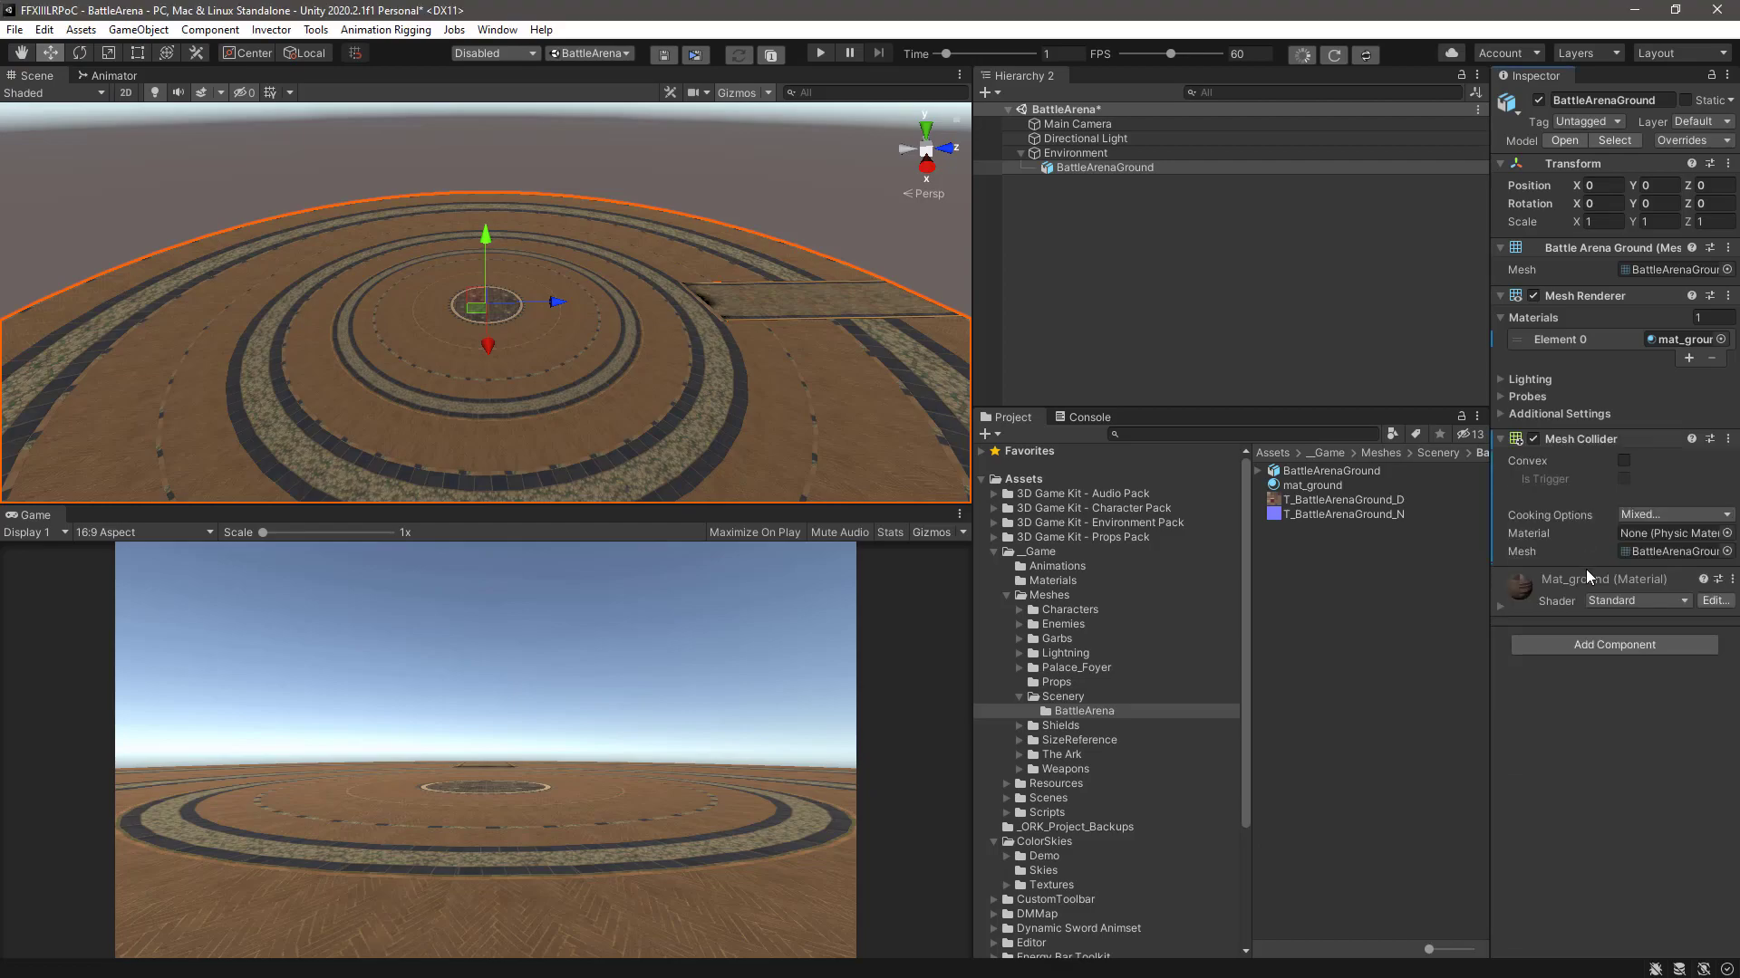
click(1501, 438)
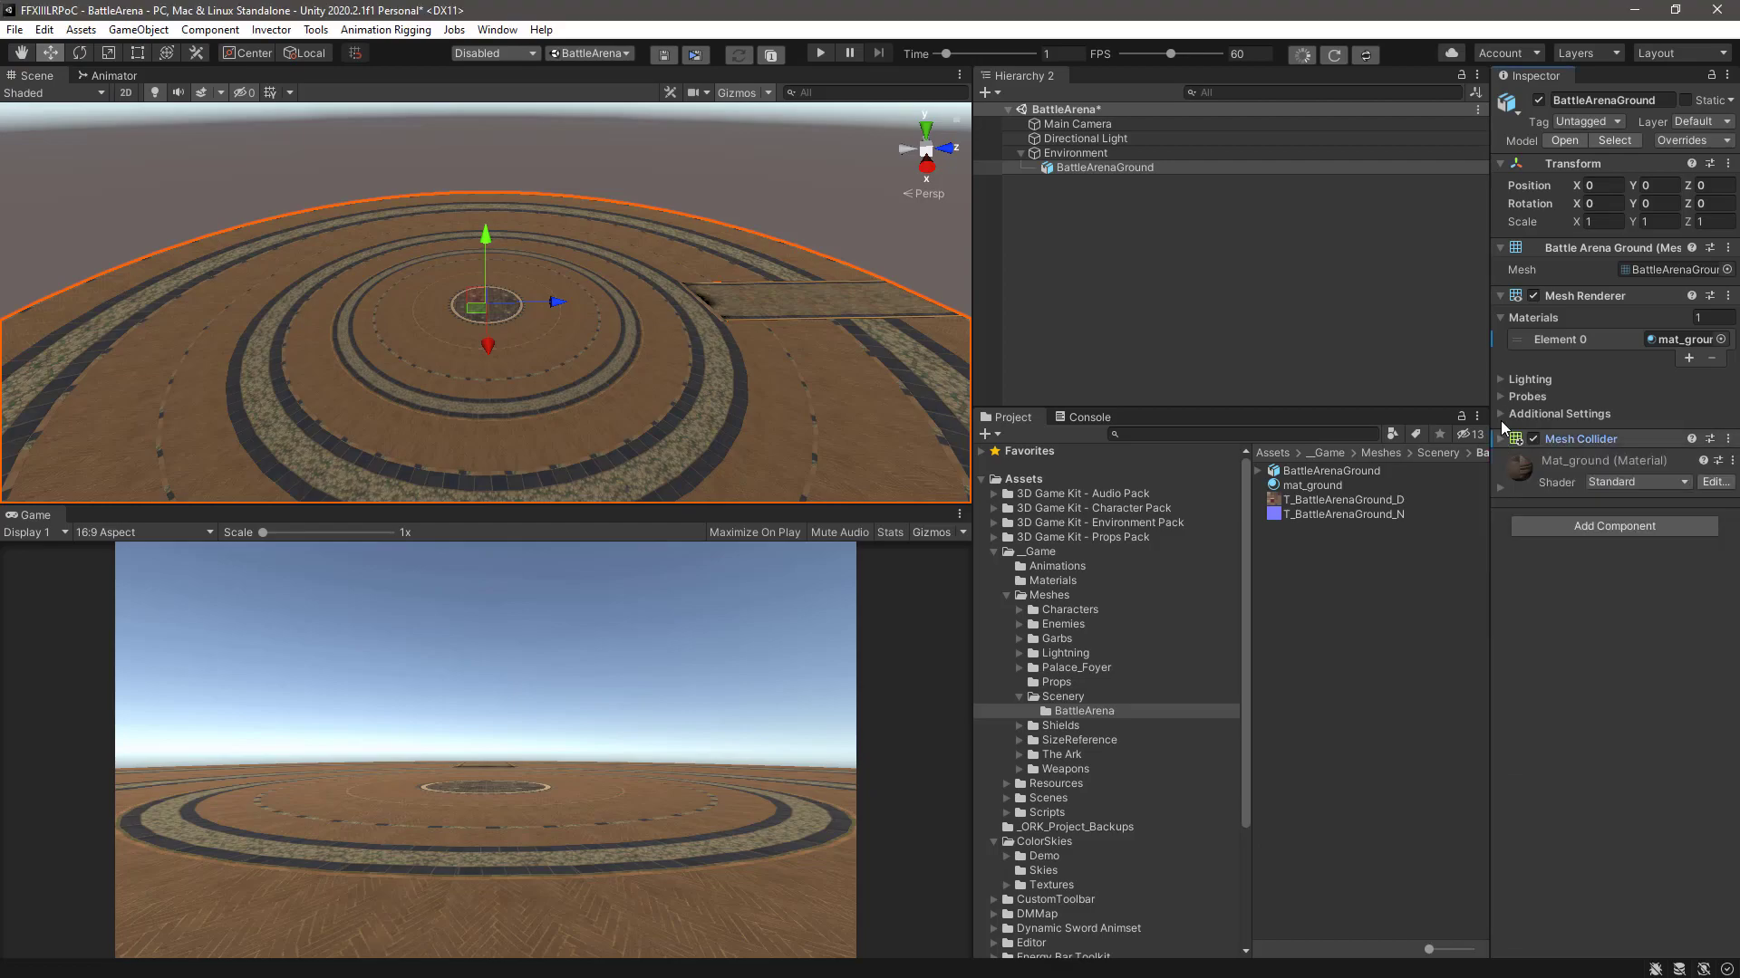
click(1501, 295)
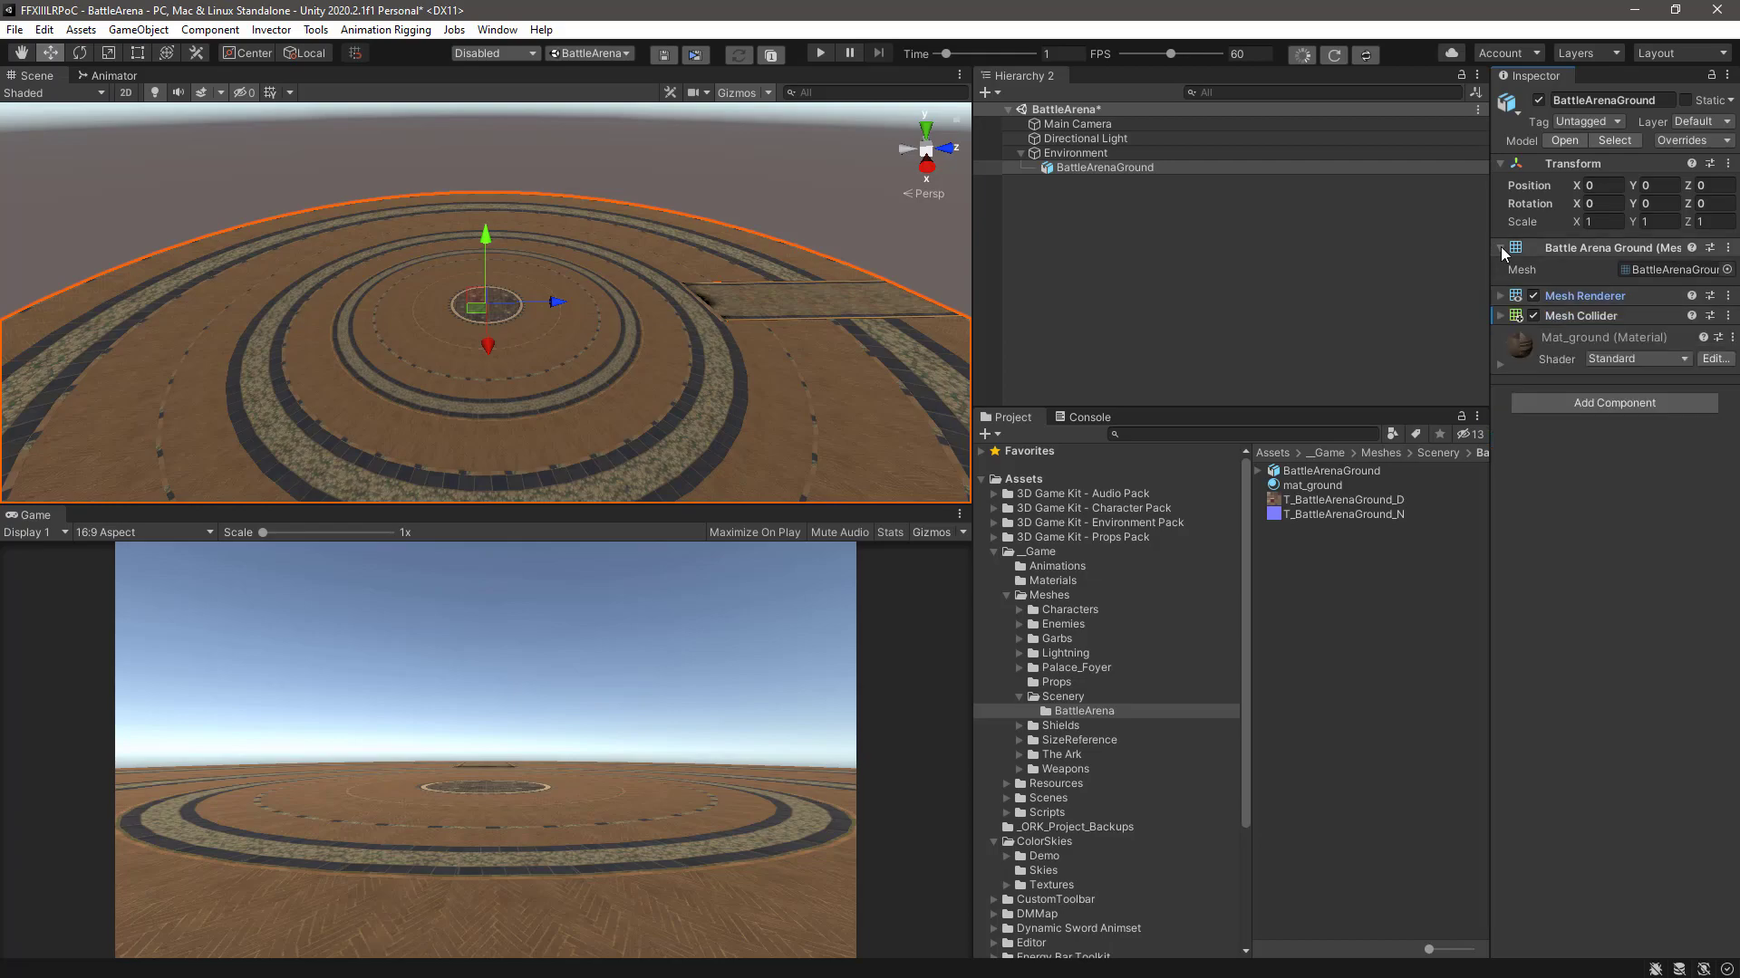
click(1500, 248)
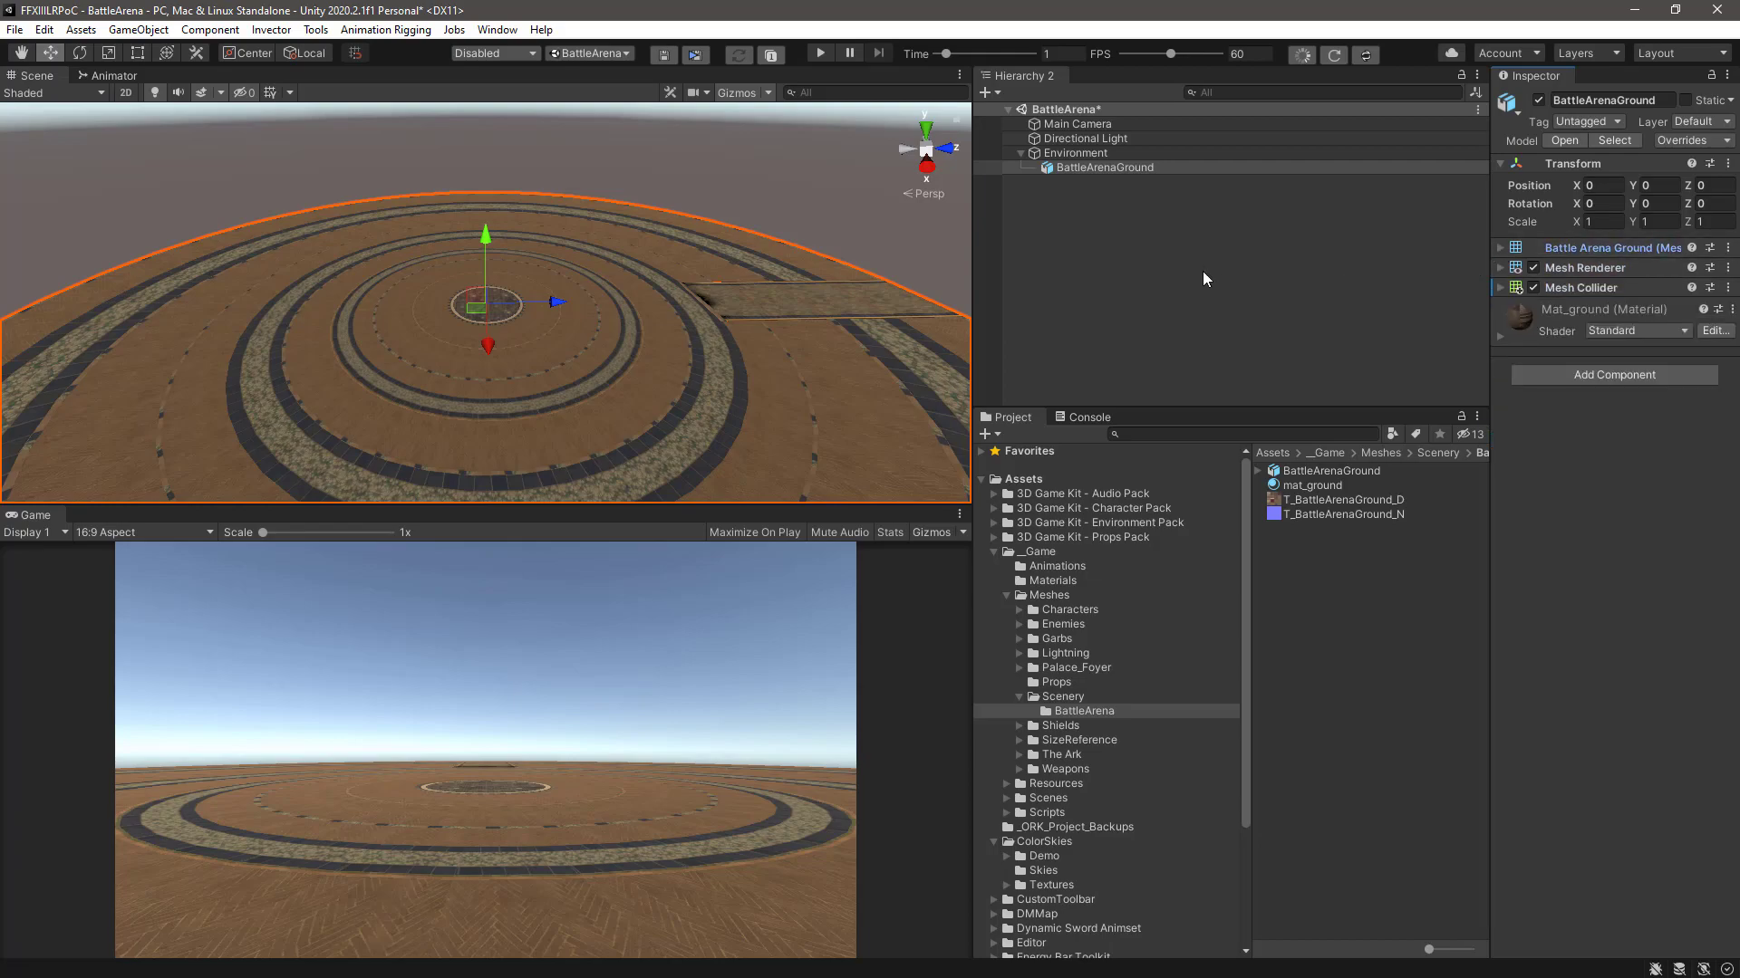
- Add the HumanScale model from Meshes/SizeReference to the scene as a child of Environment
click(1101, 739)
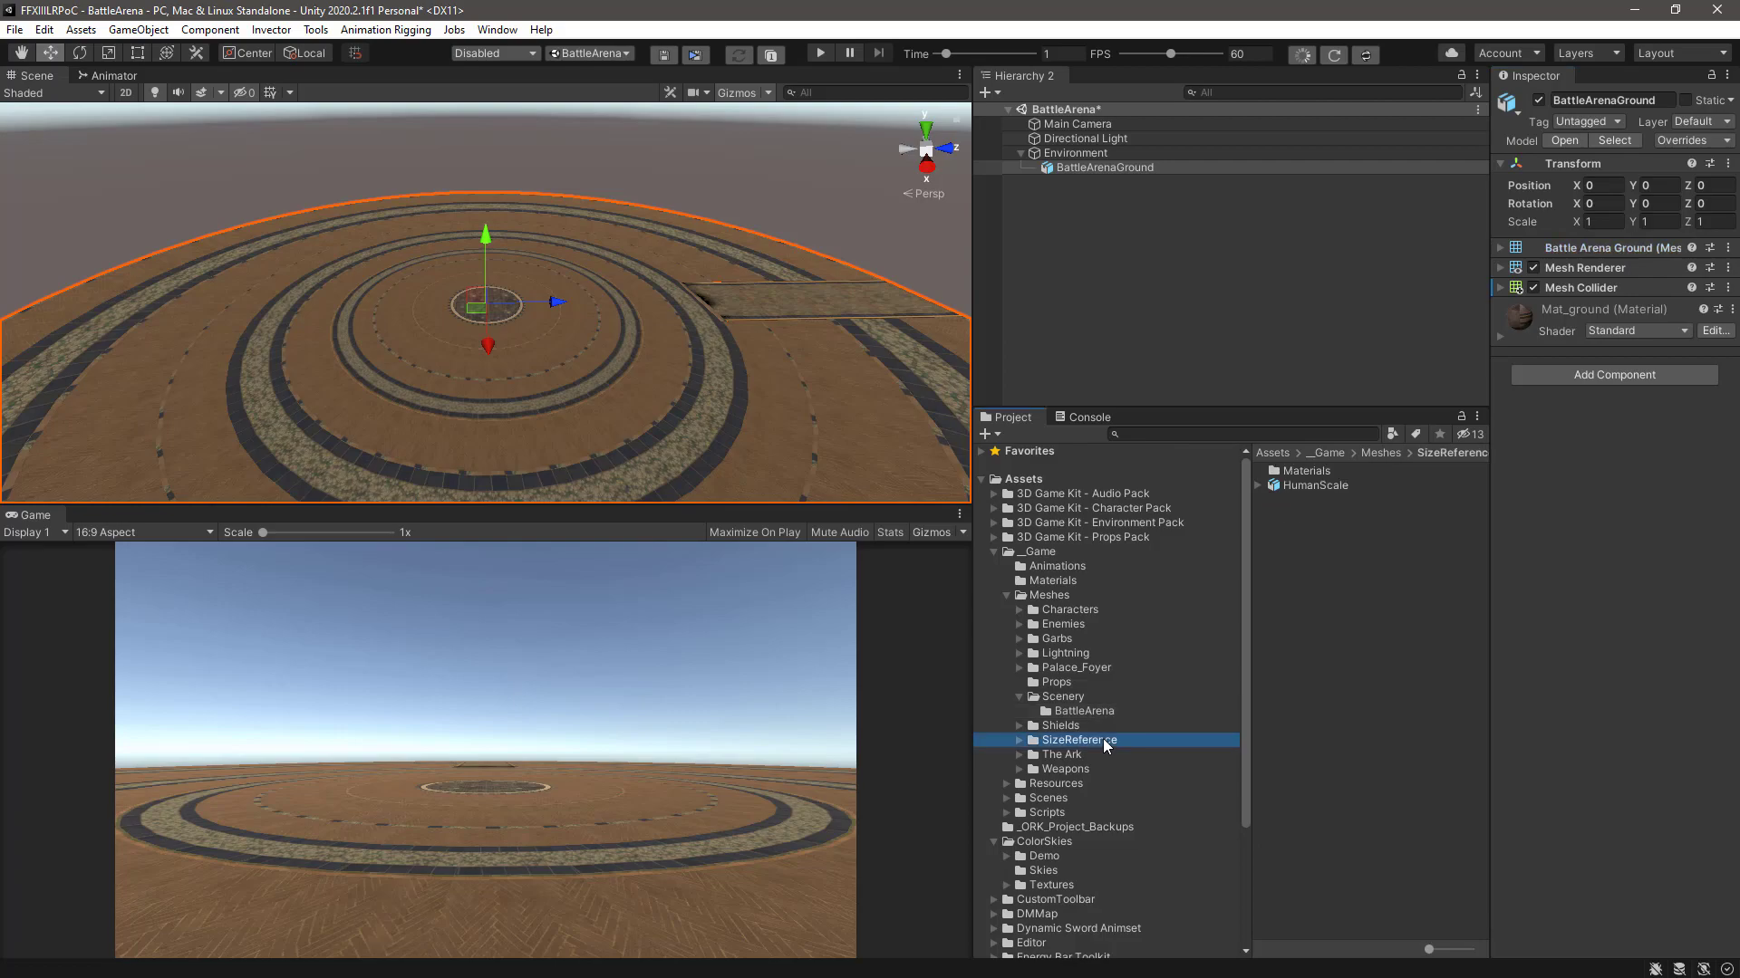
click(1305, 482)
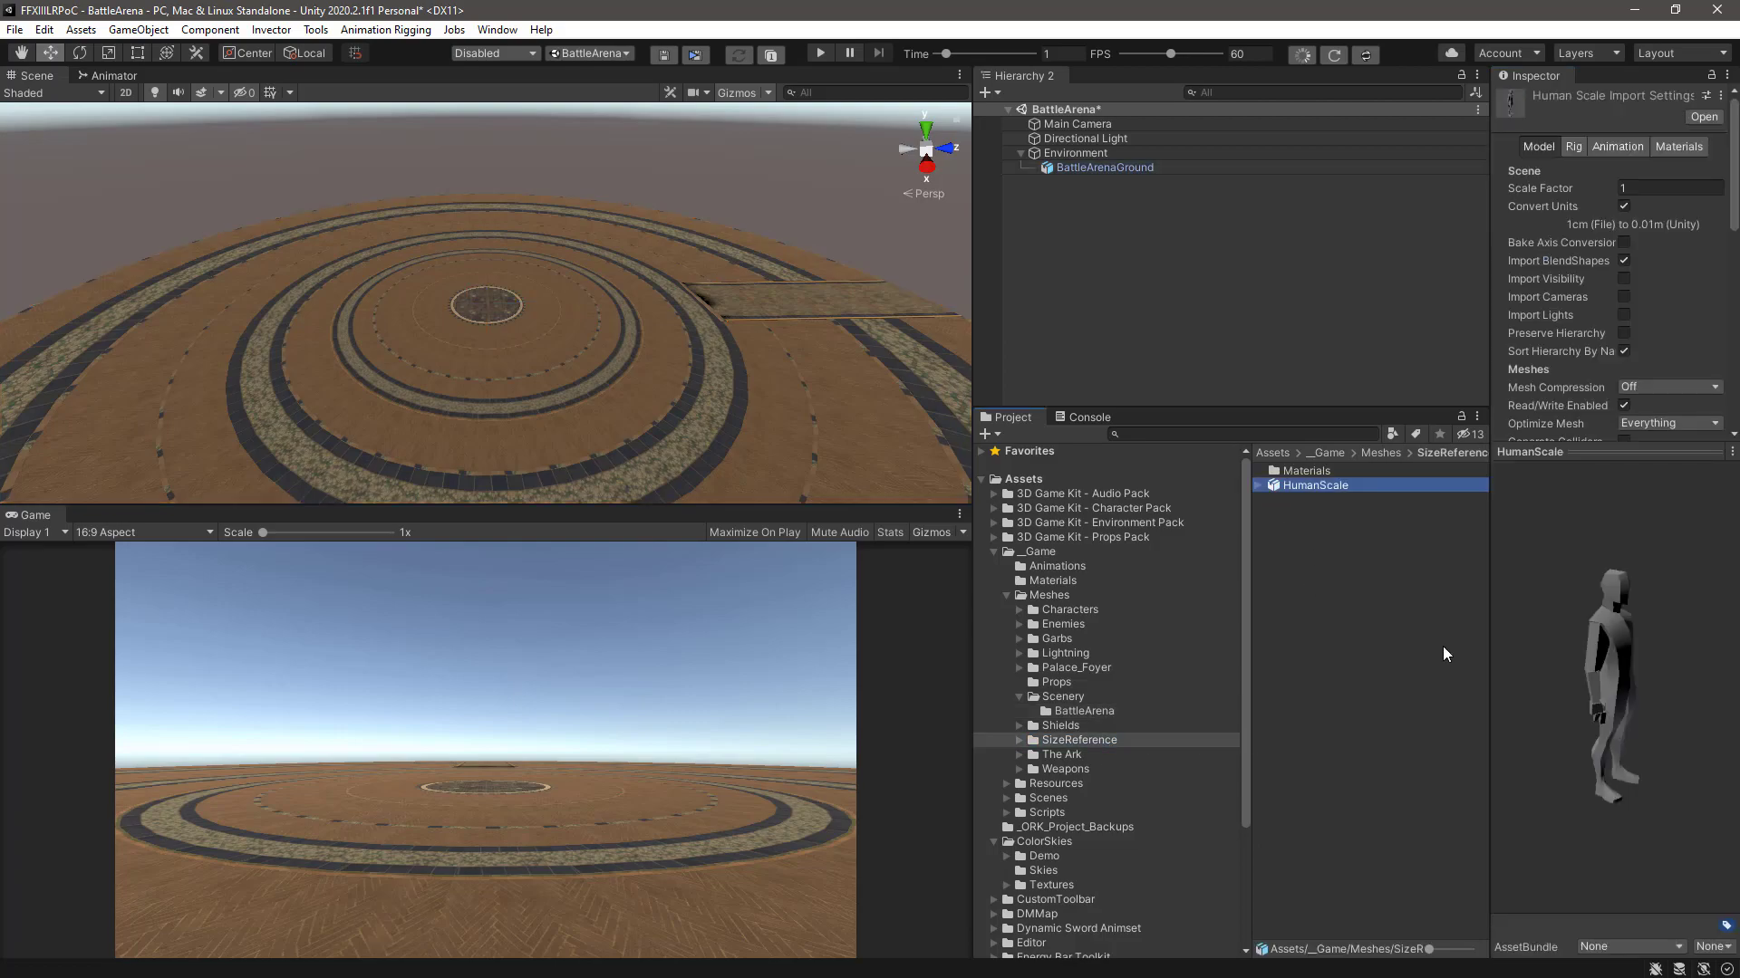
drag(1280, 488, 1091, 155)
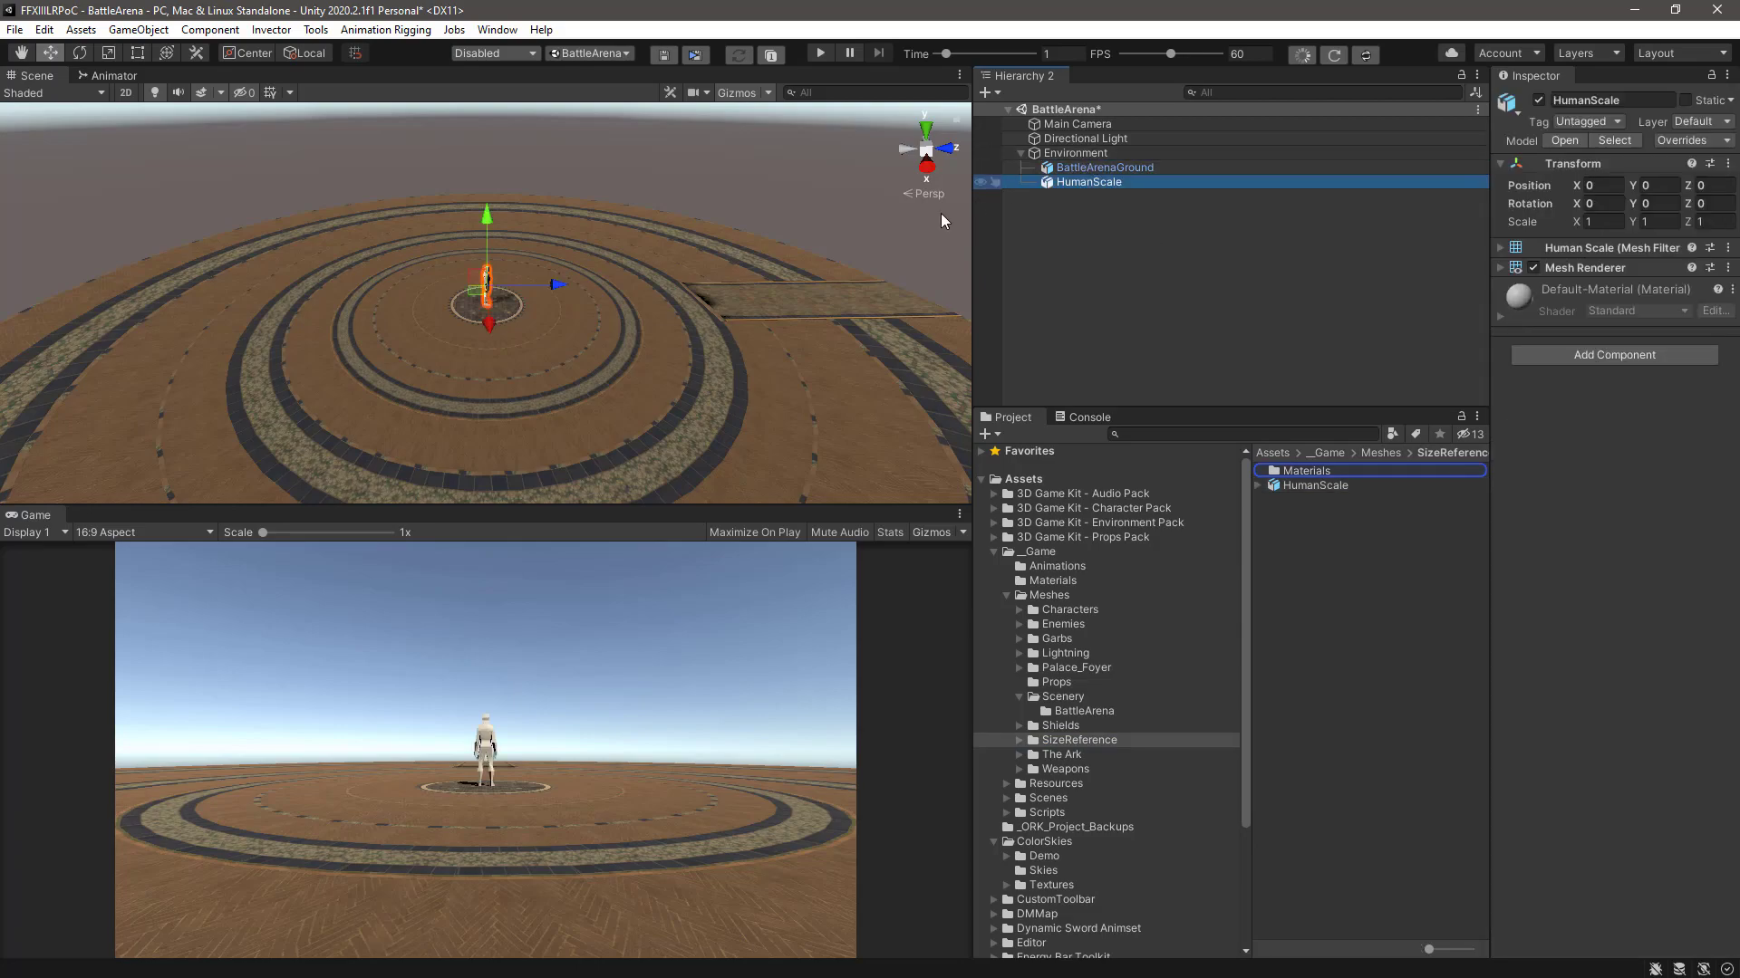
scroll(586, 346, up, 5)
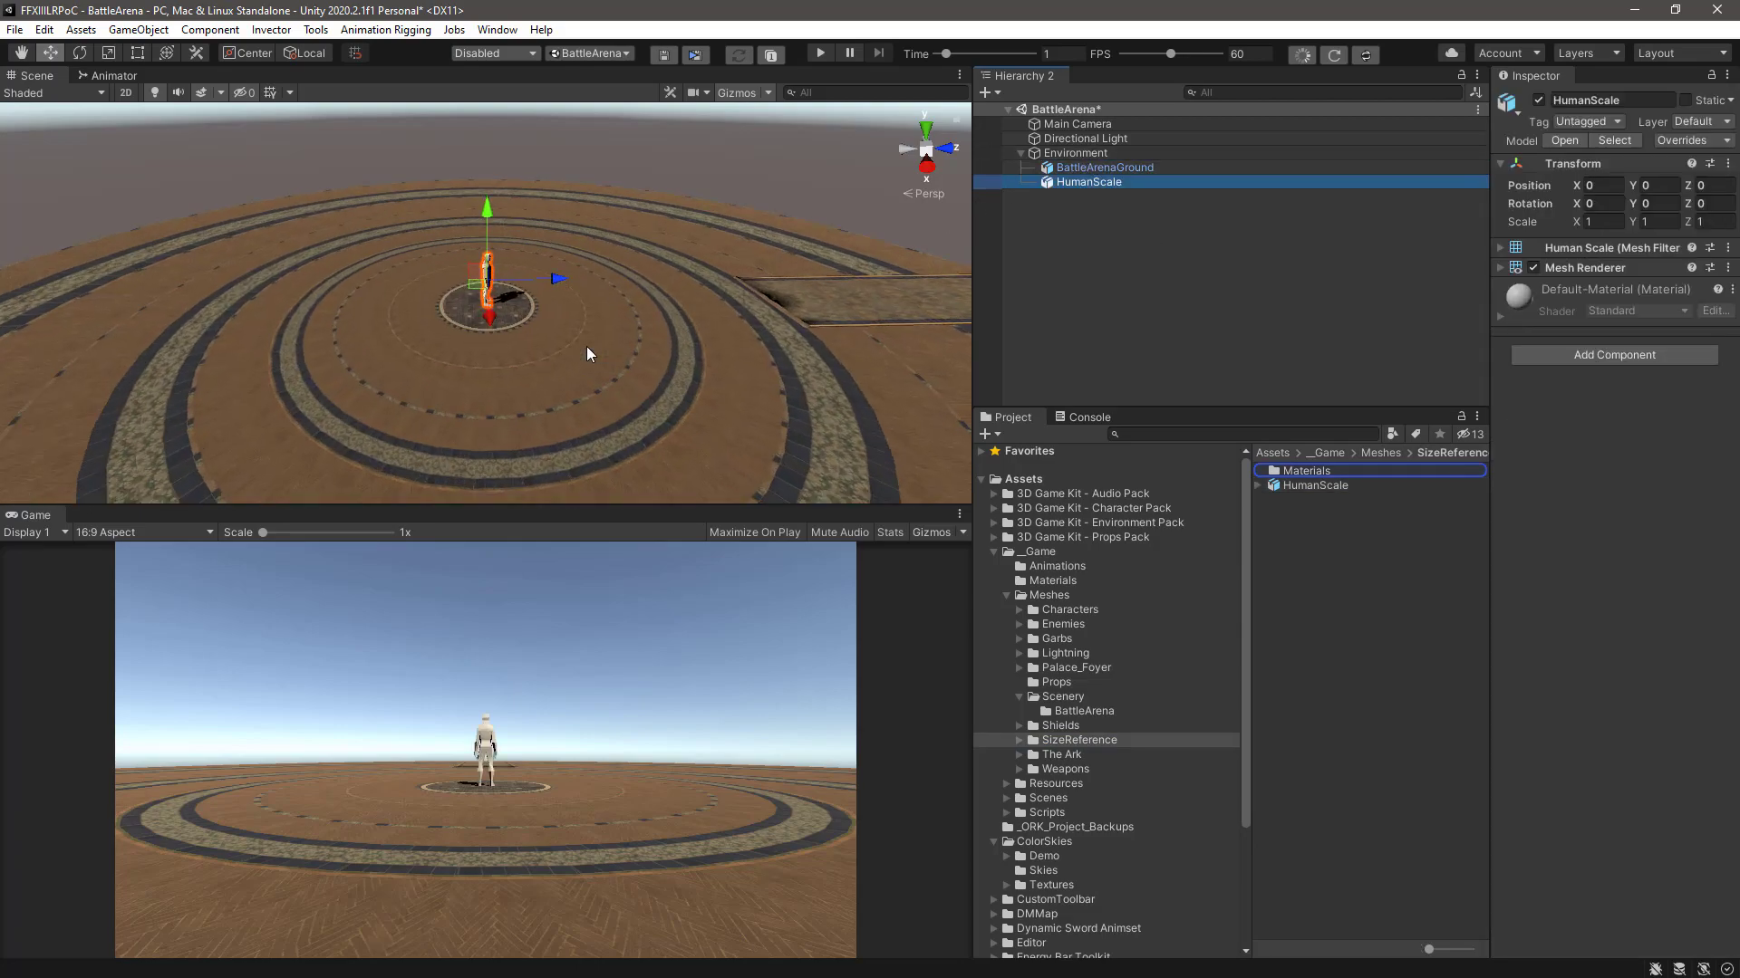
alt+drag(649, 382, 372, 361)
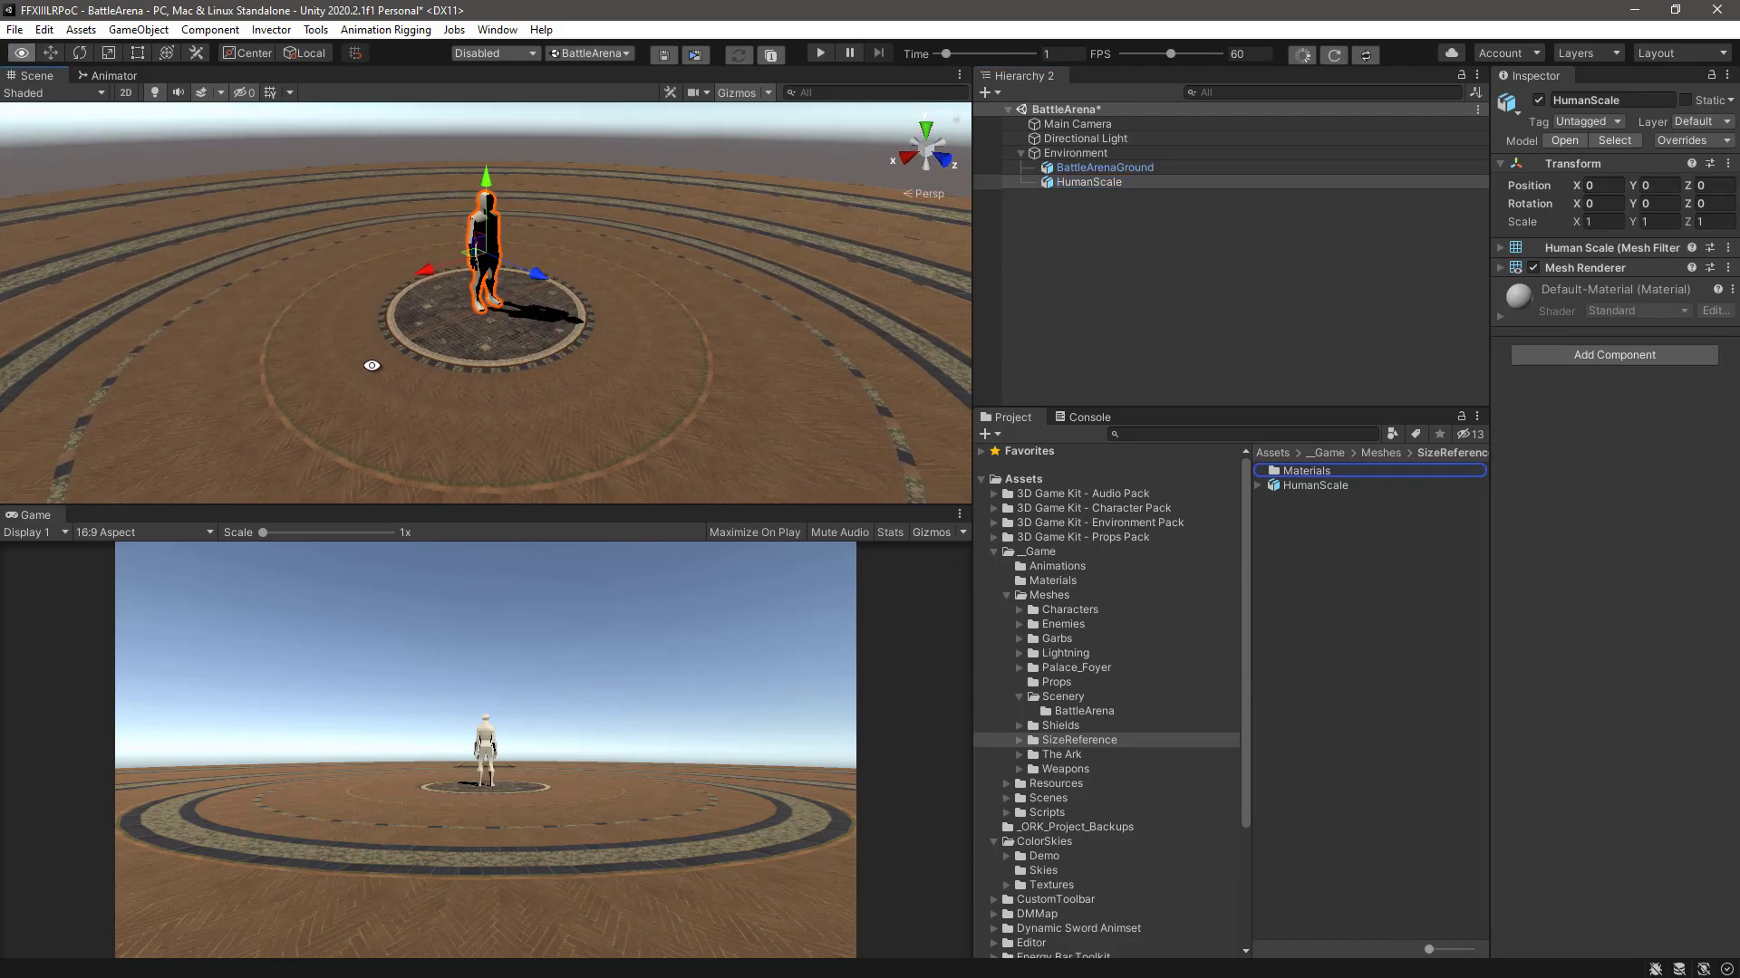
- Set HumanScale's position to X -8.38 and Z -0.7
click(1128, 279)
click(1600, 186)
text(-8.38)
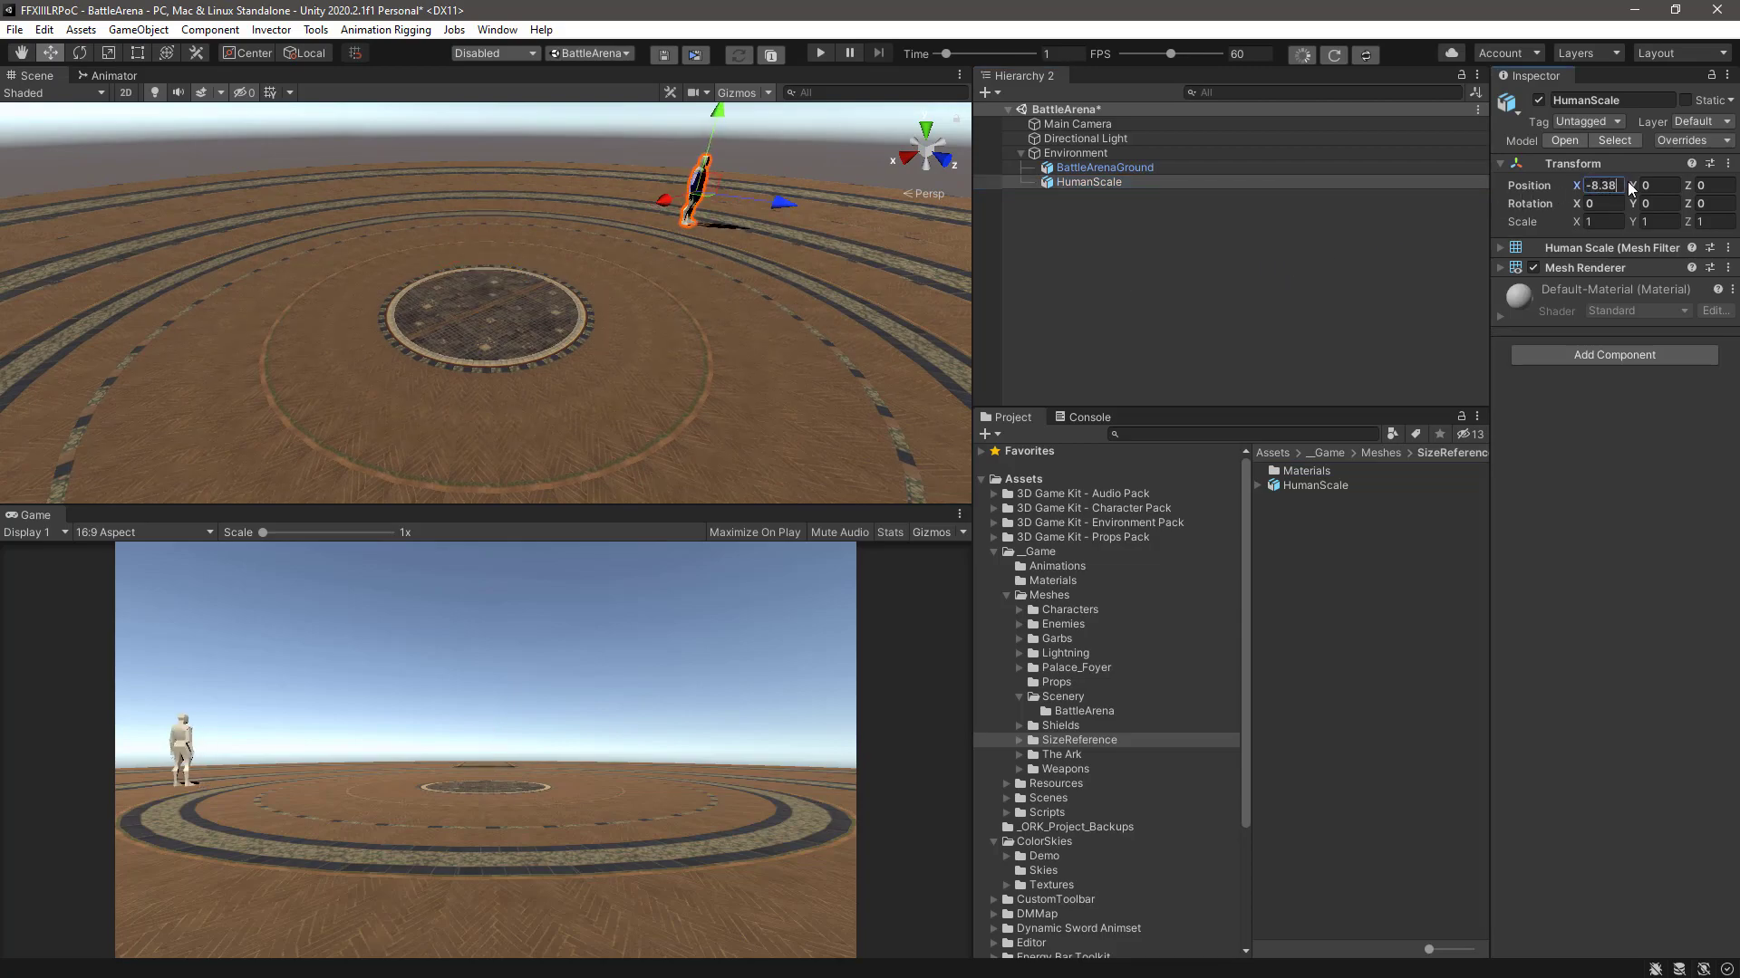
click(1711, 185)
text(-0.7)
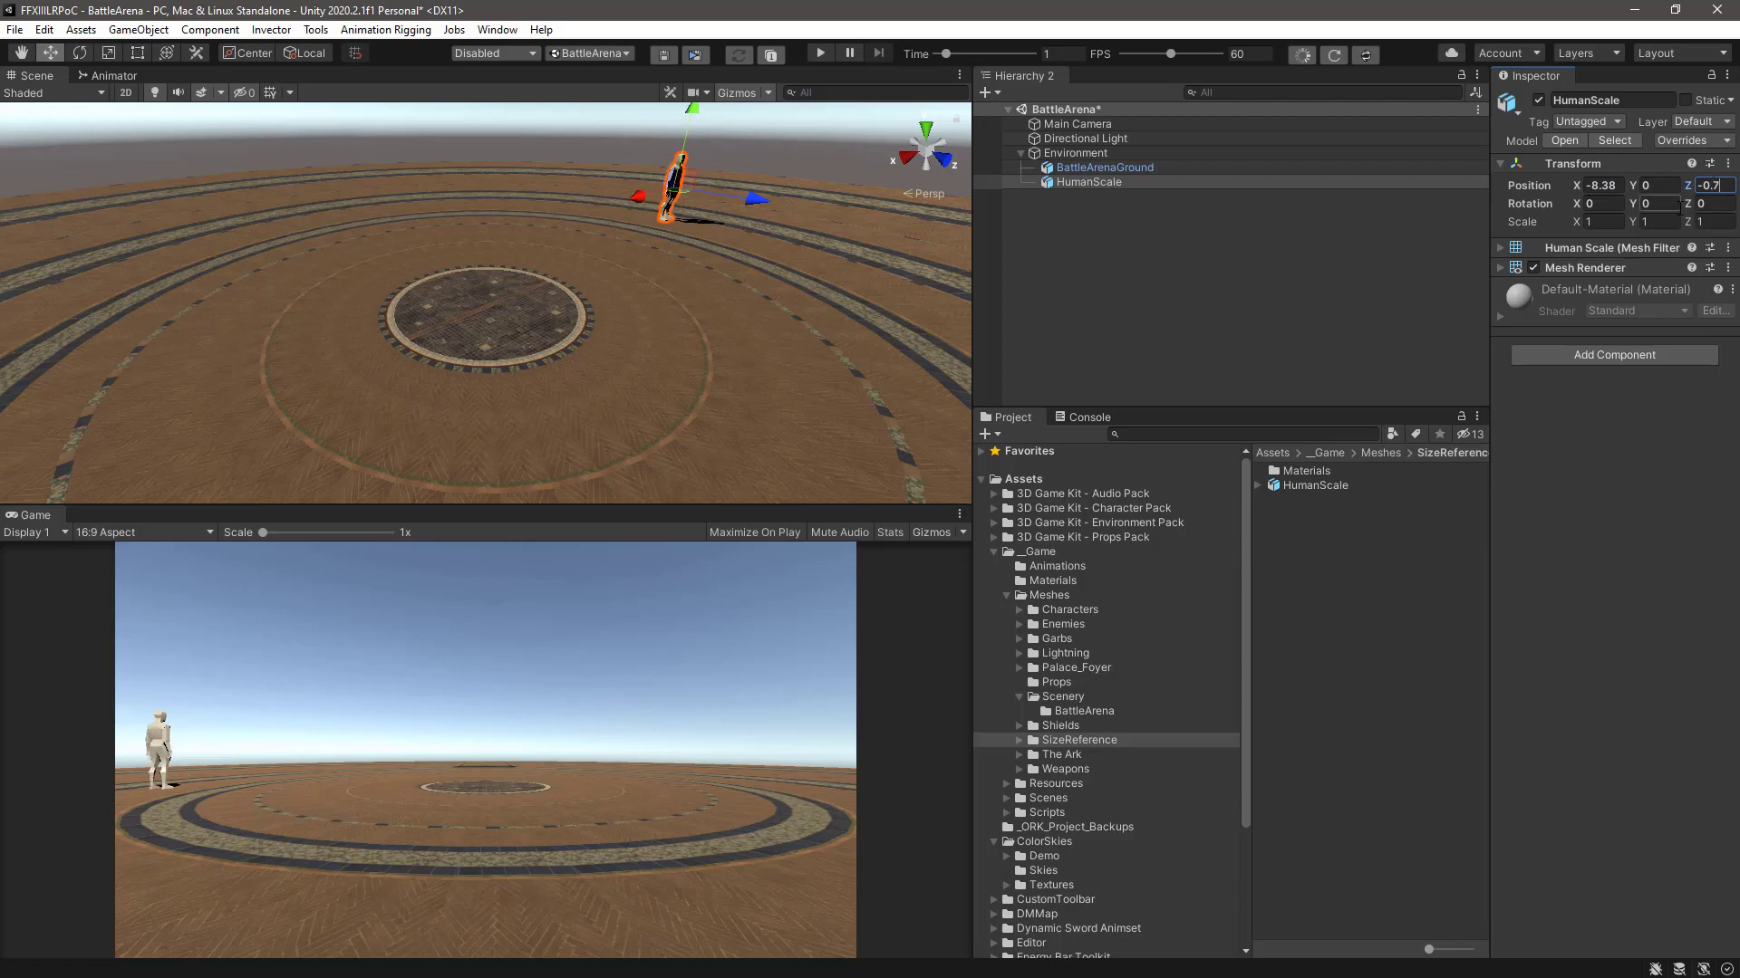
- Rotate HumanScale about its Y axis to about 90 degrees so it faces the arena's center
click(1679, 206)
text(102)
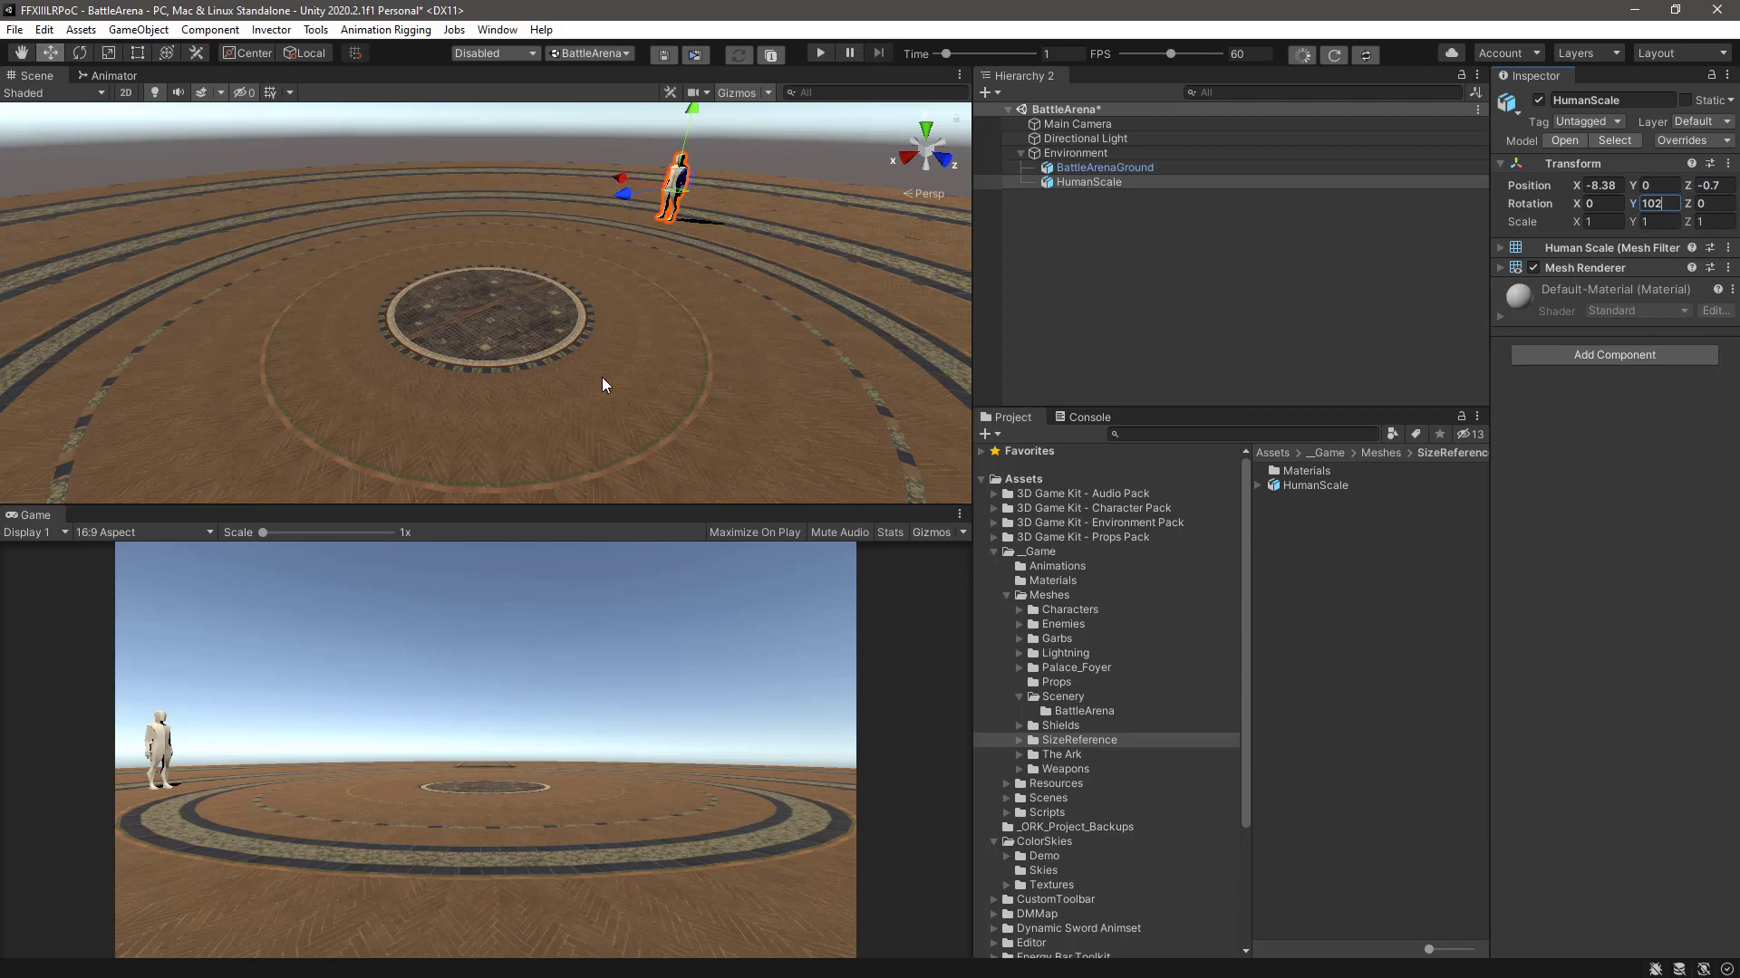
alt+drag(480, 369, 582, 372)
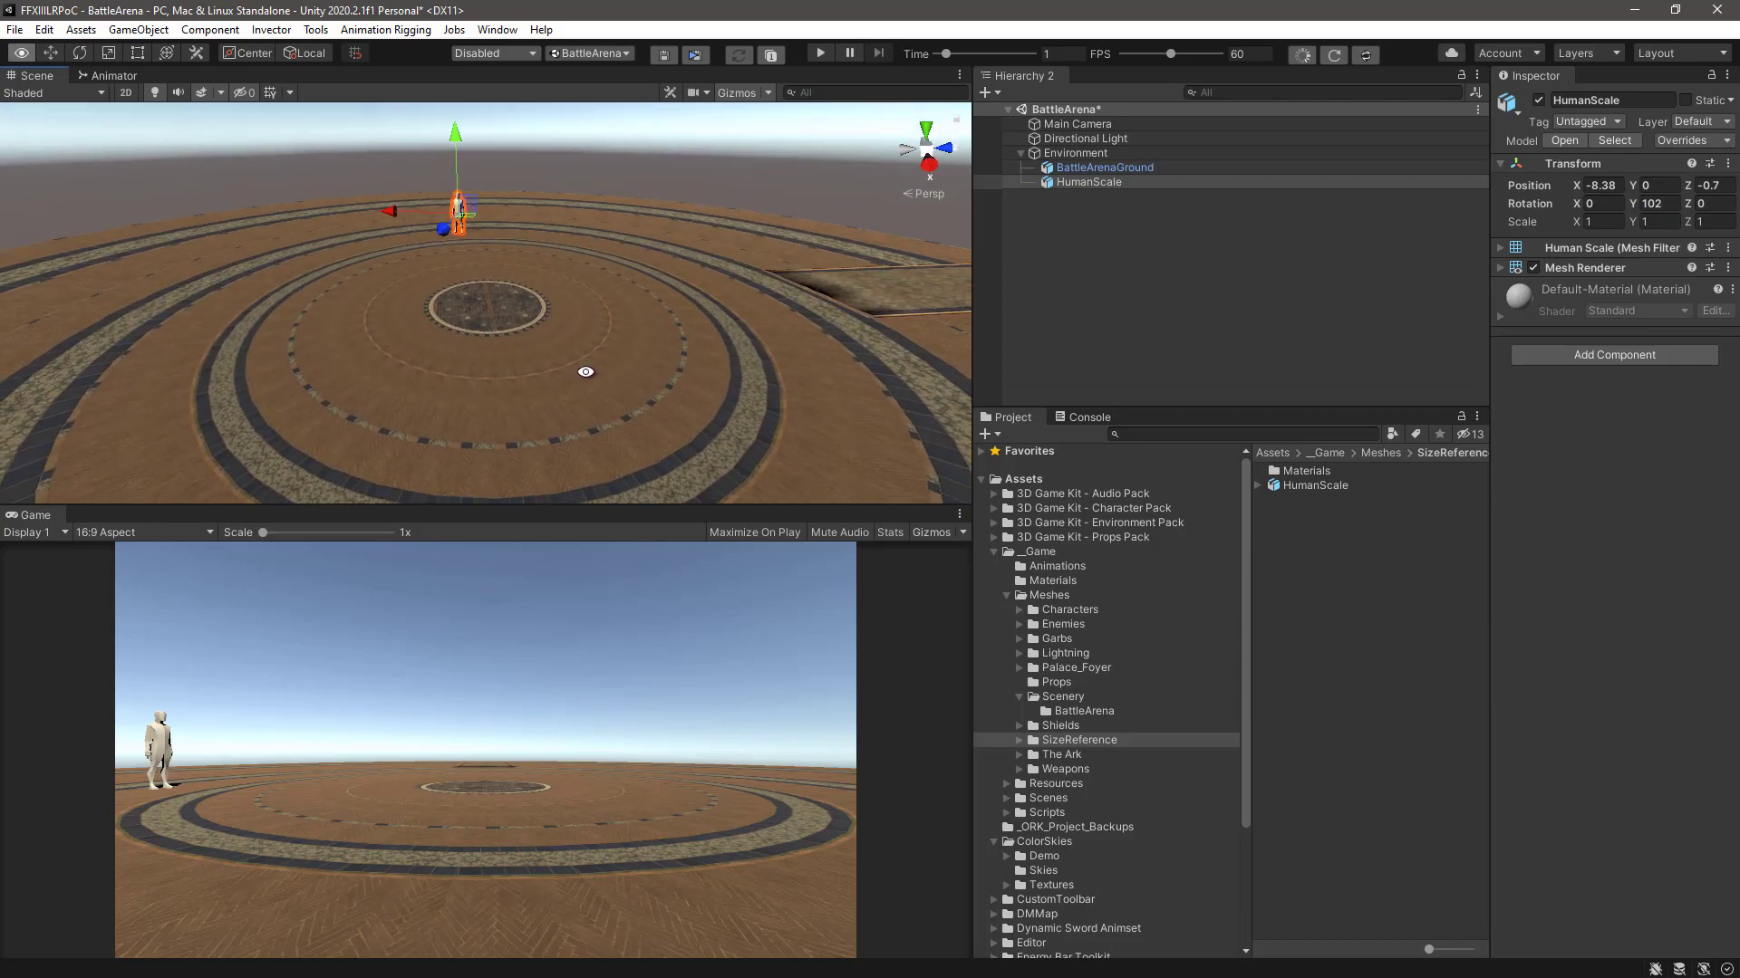
key(e)
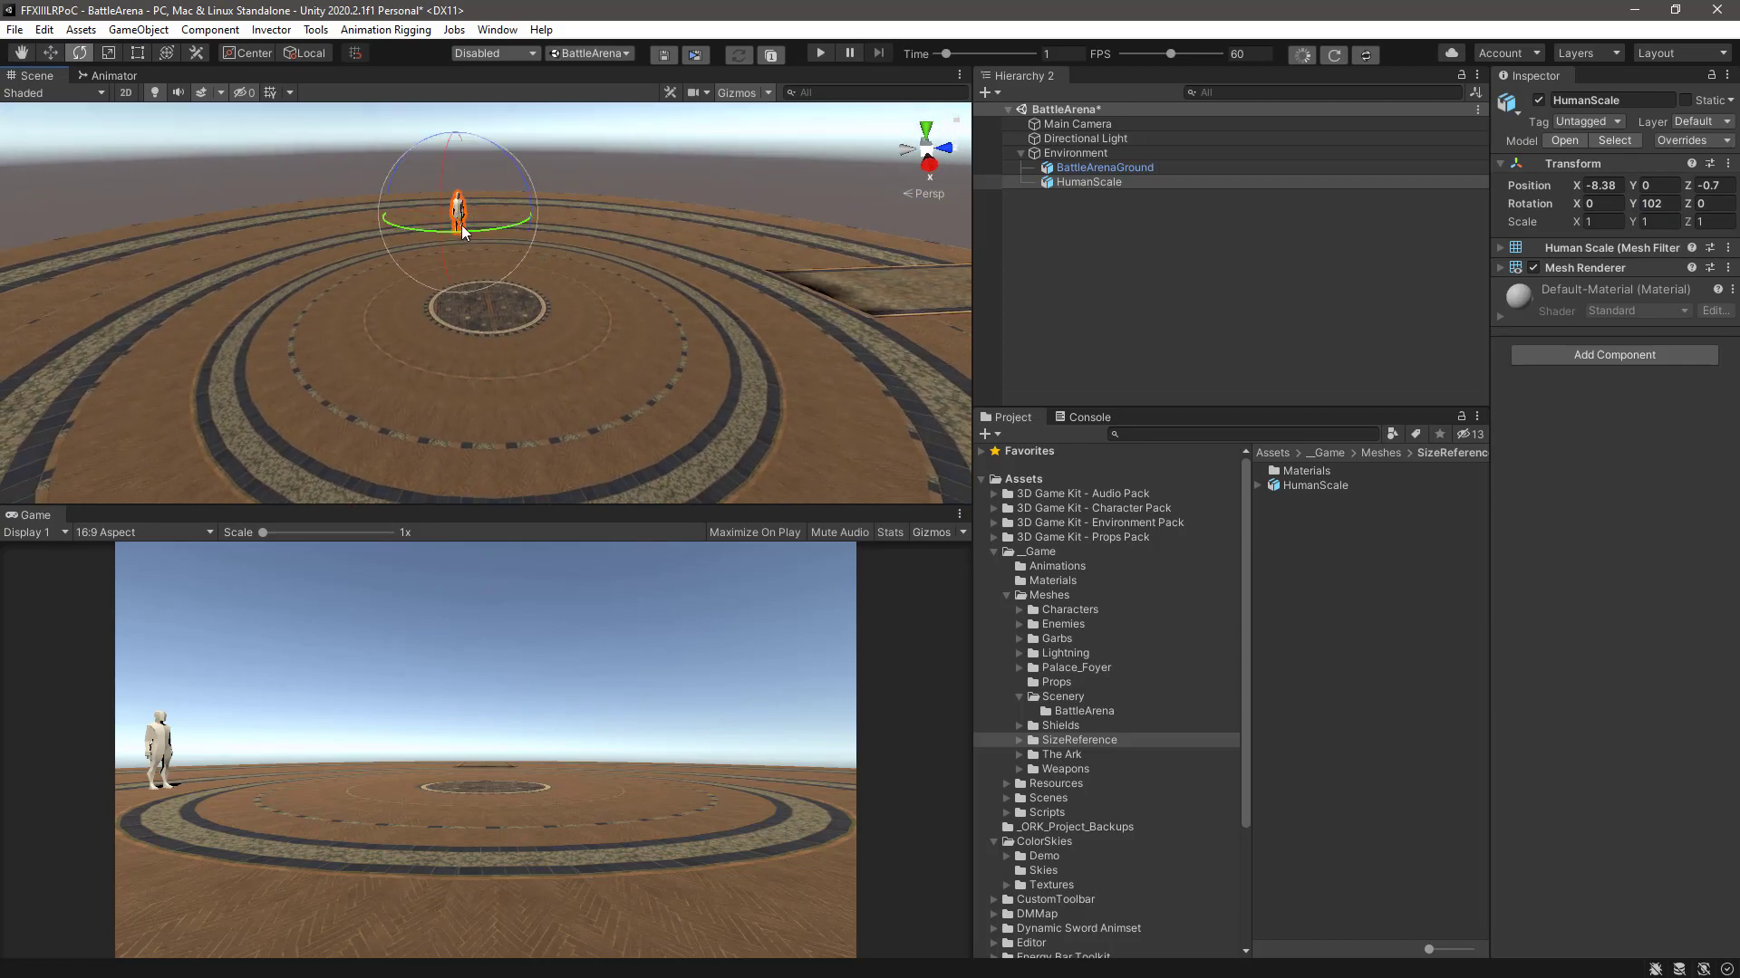
drag(460, 235, 497, 230)
scroll(599, 297, up, 3)
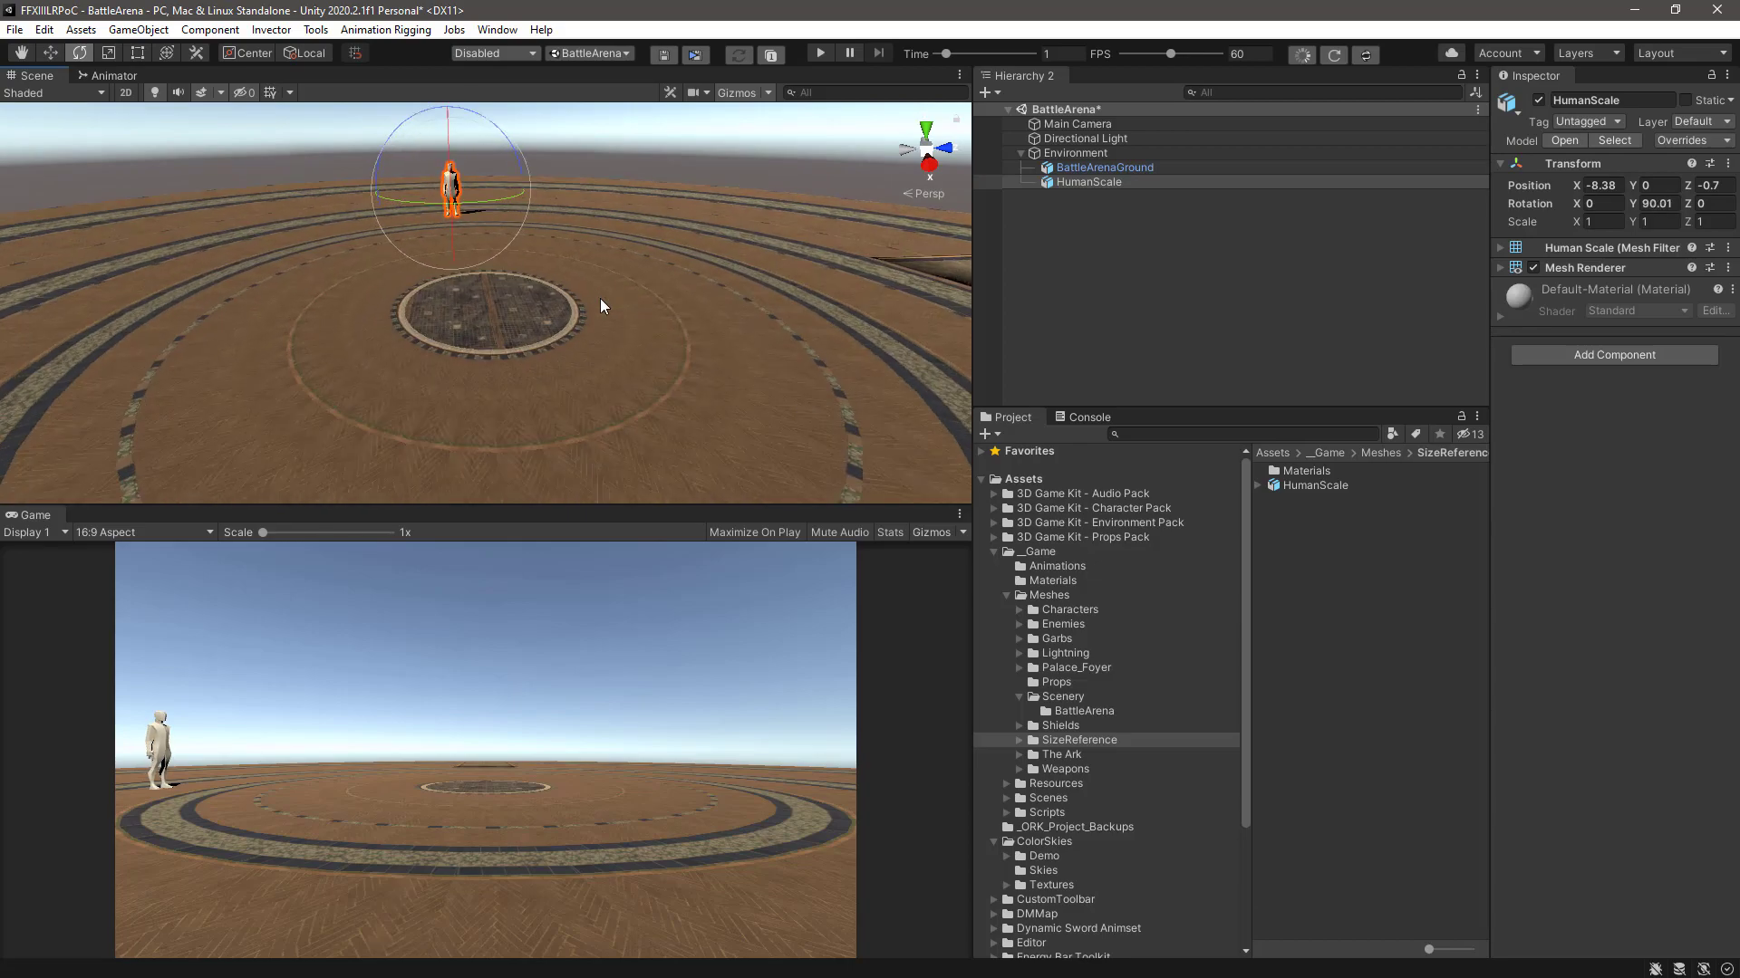
alt+drag(578, 318, 454, 416)
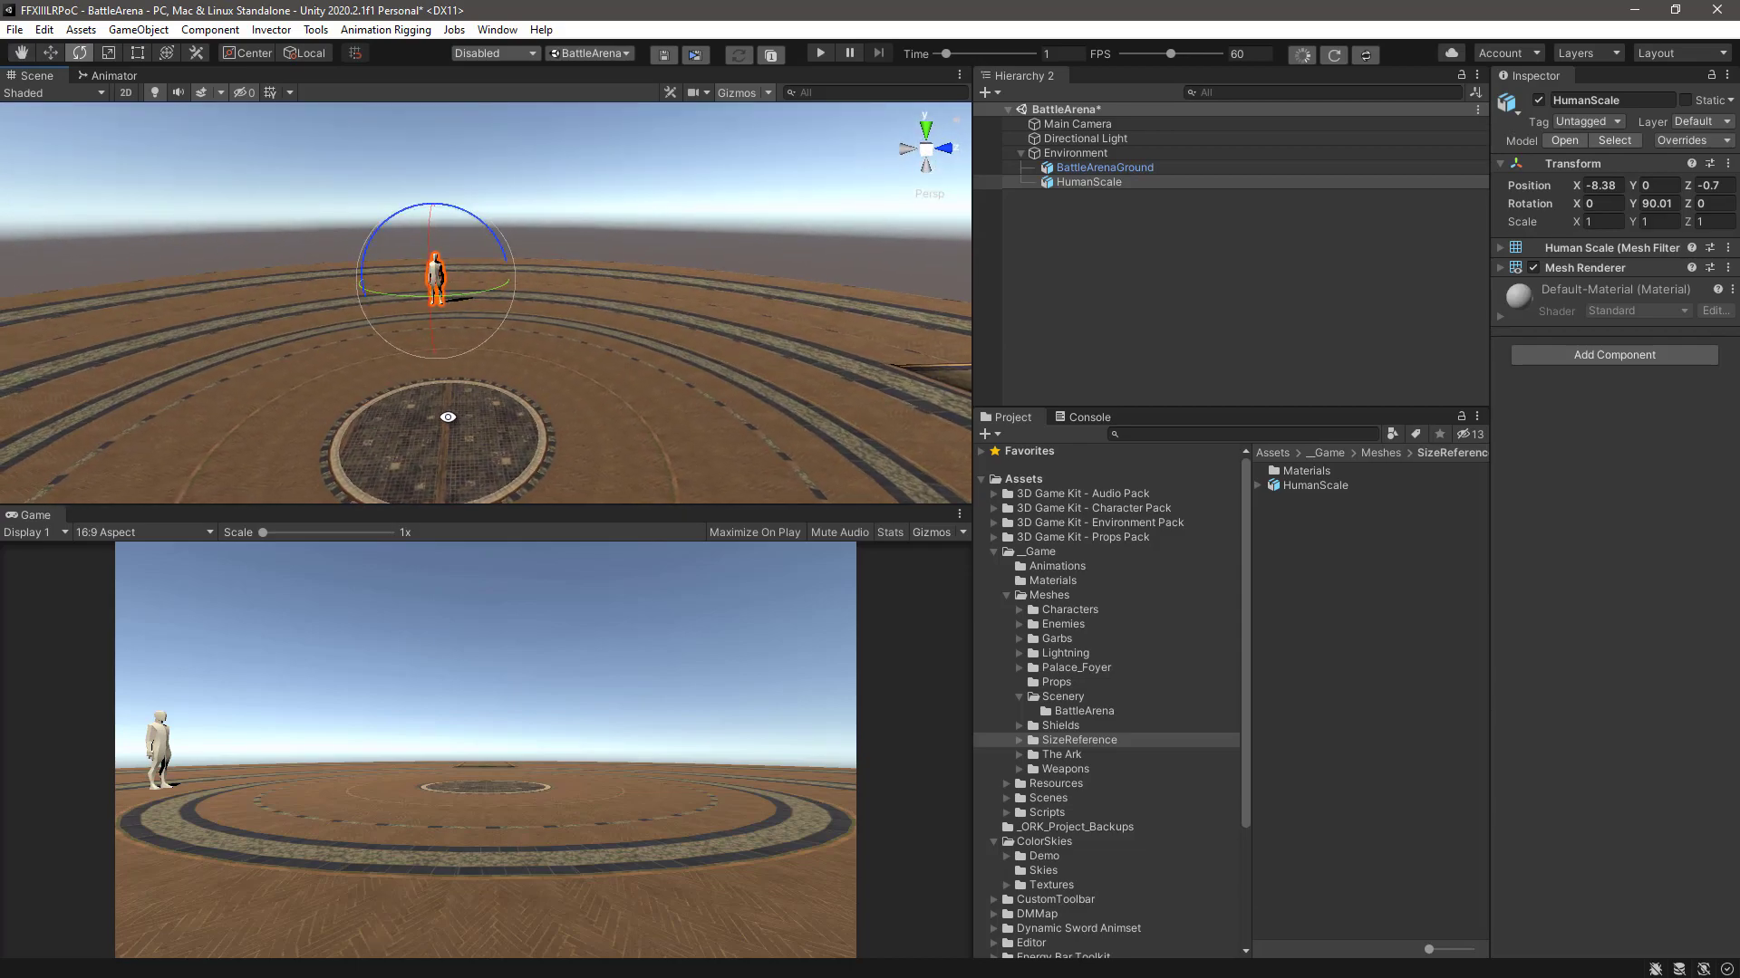
- Add the Cylinder model from Meshes/Props as a child of Environment and give it a Mesh Collider
click(1079, 740)
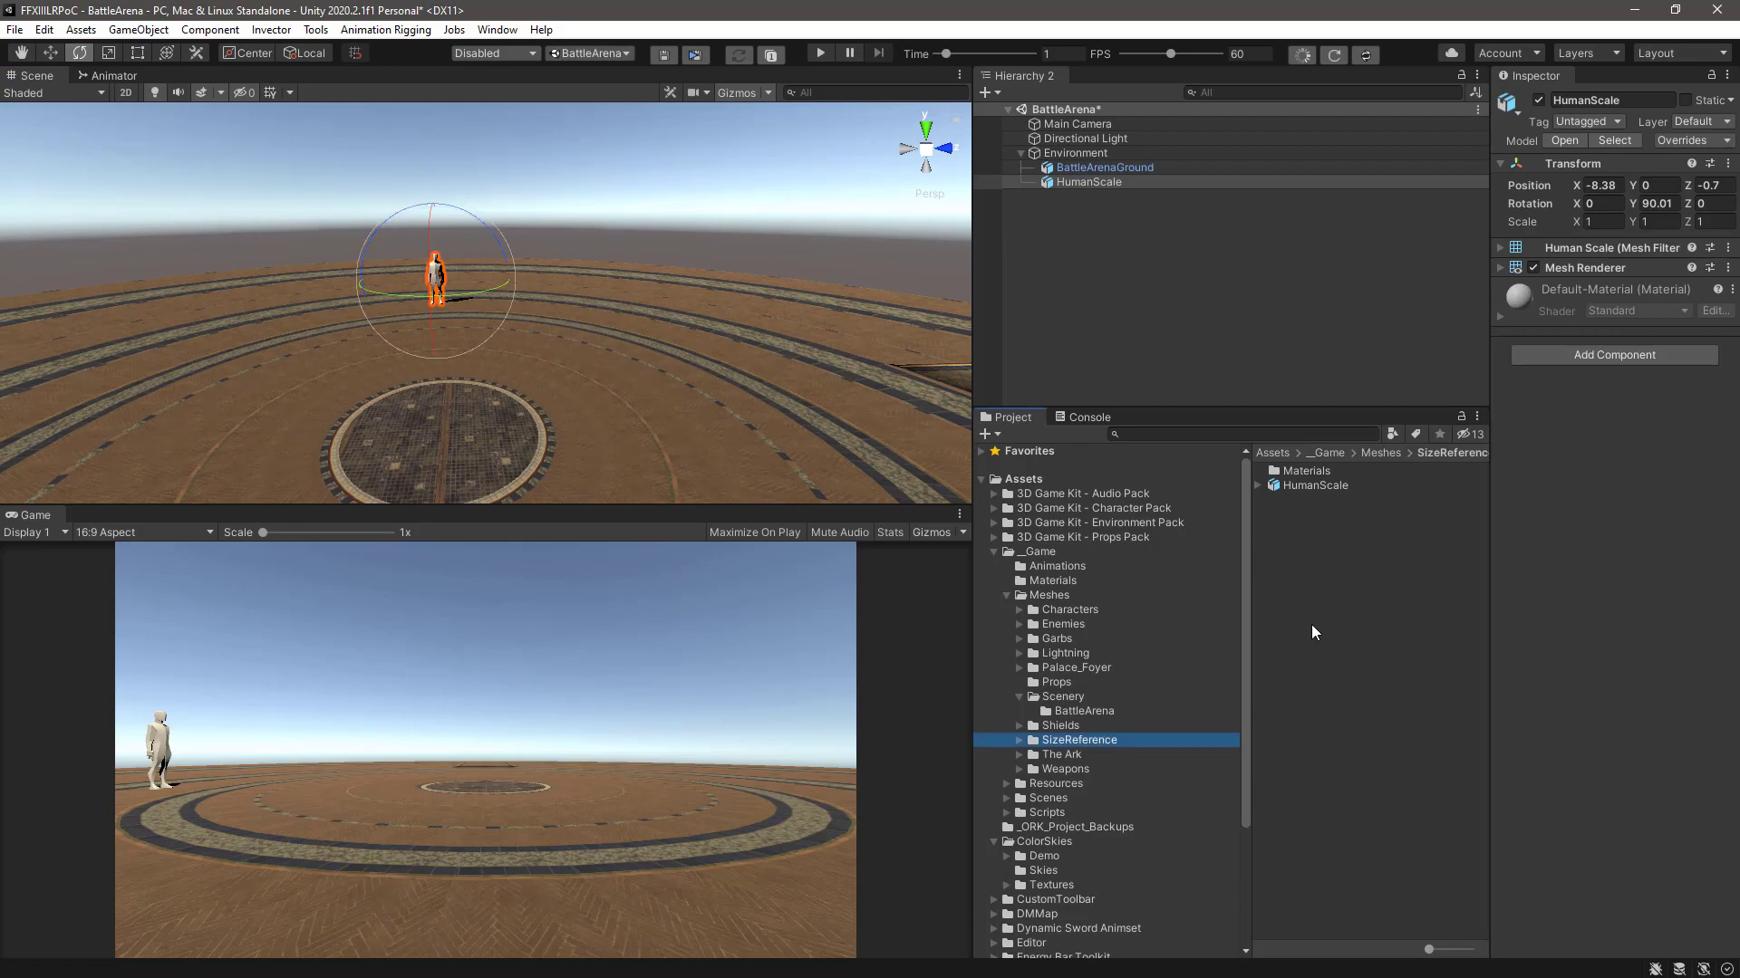
click(1069, 683)
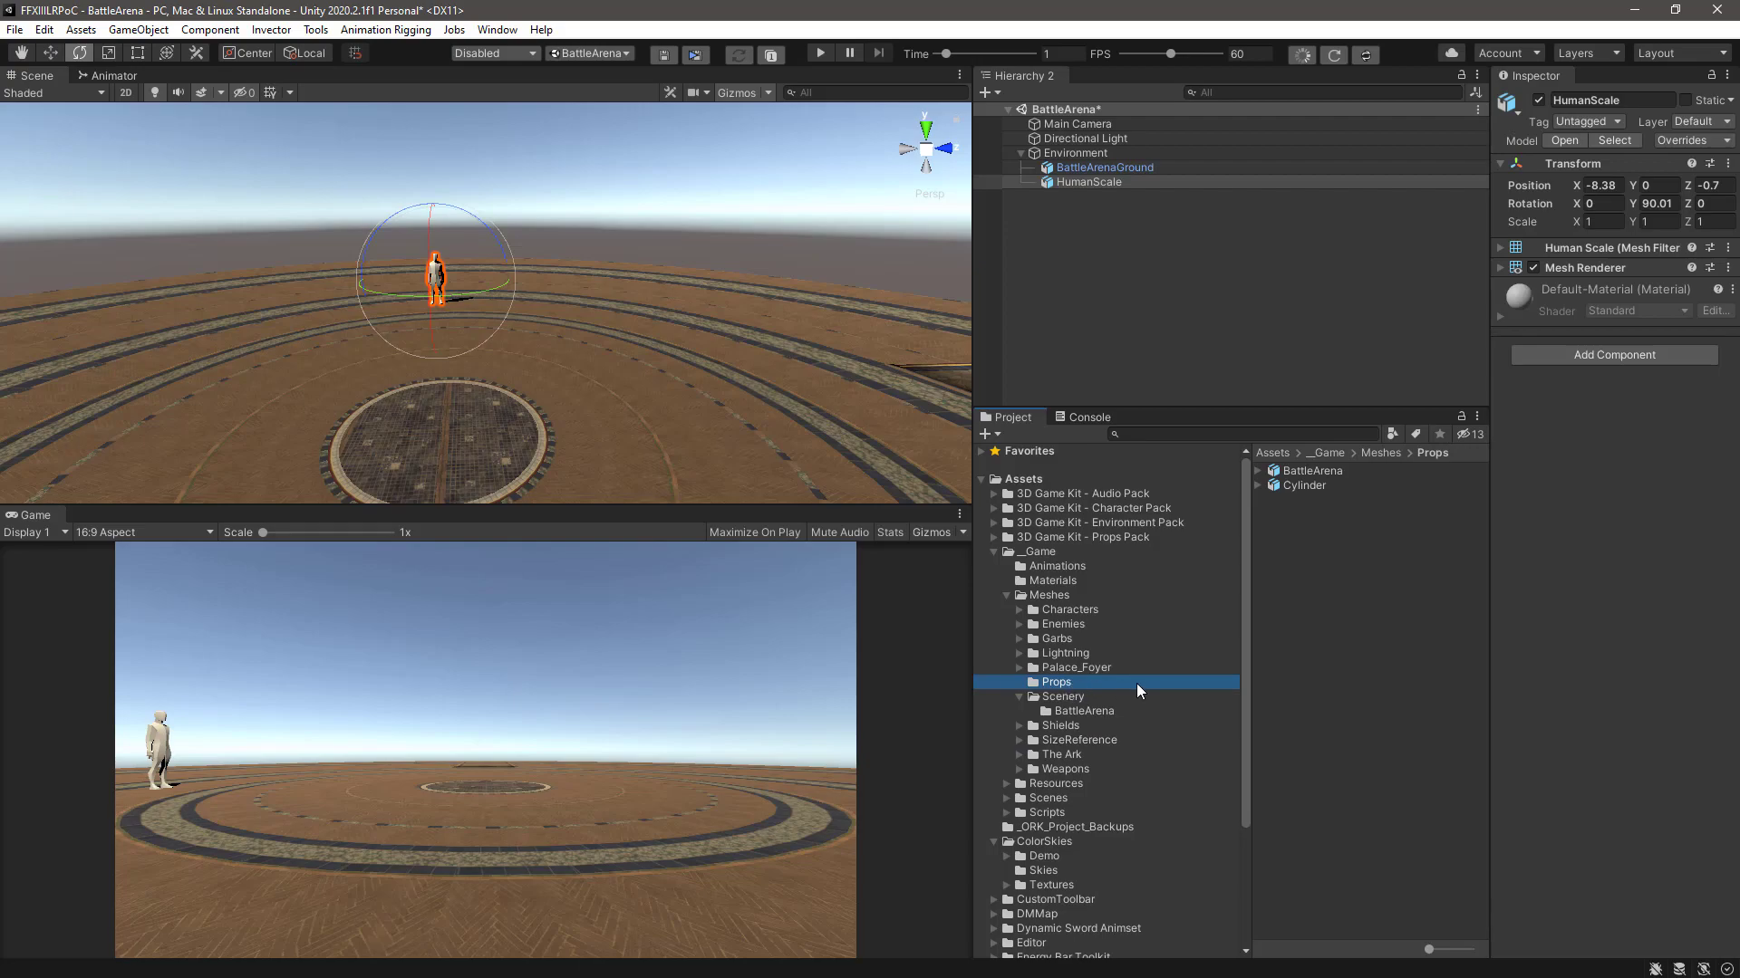
drag(1280, 489, 1096, 156)
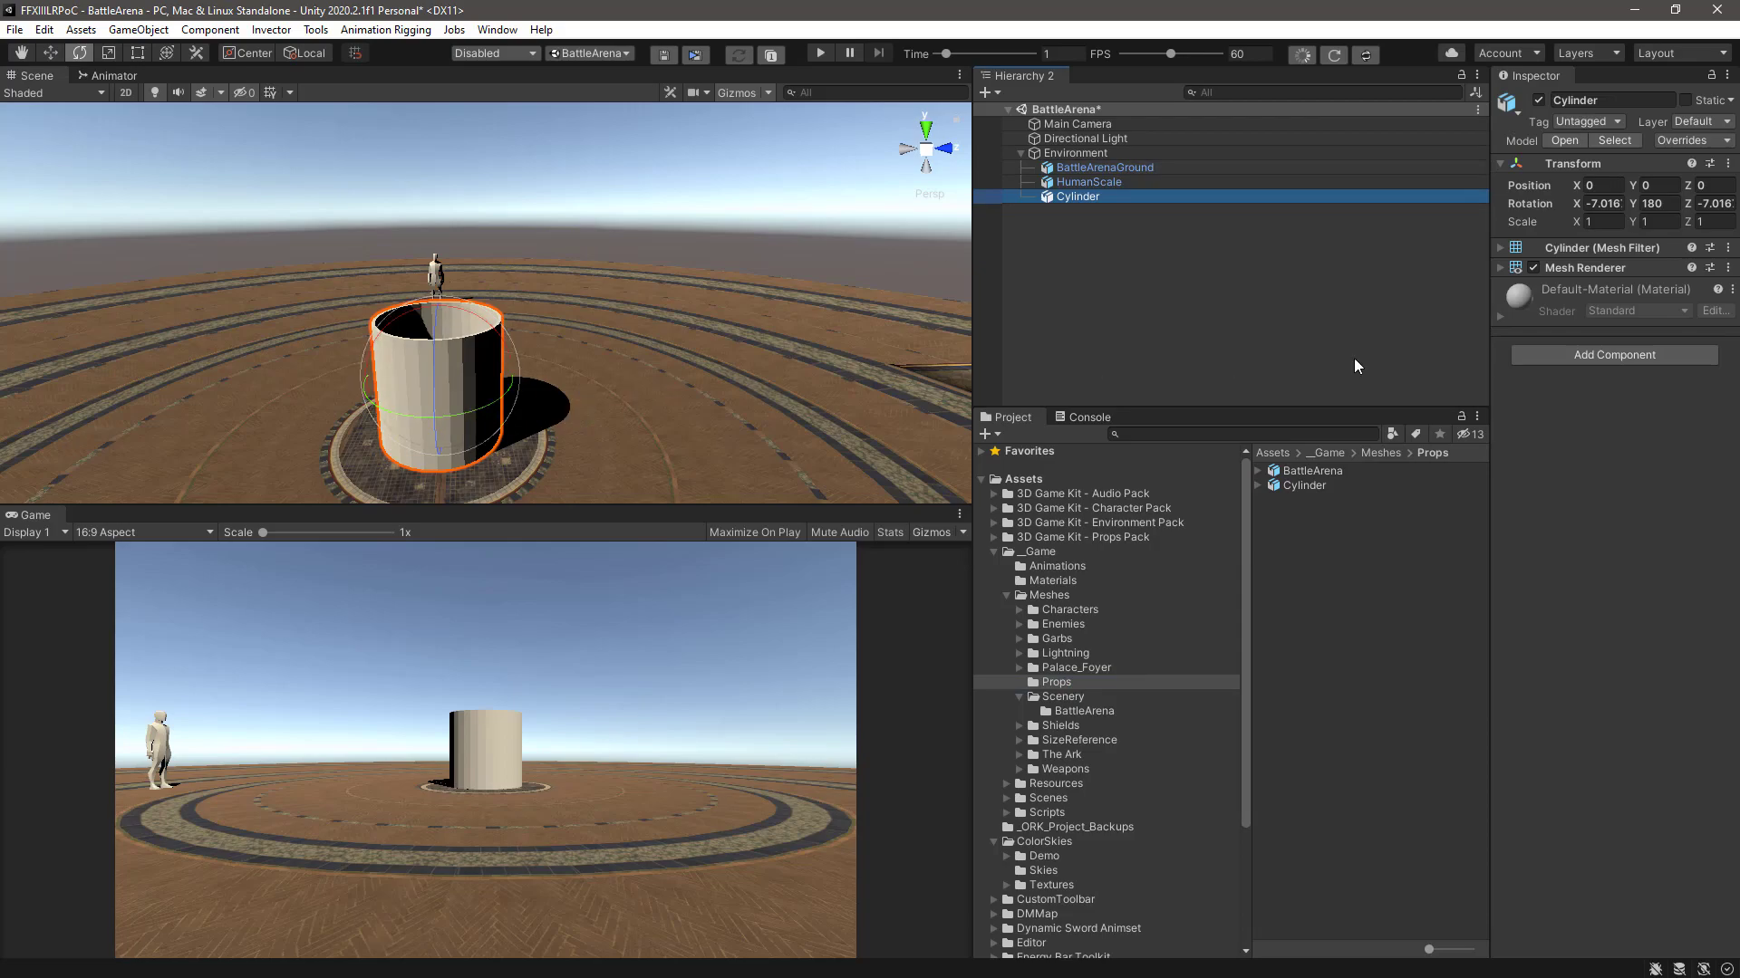
click(1568, 355)
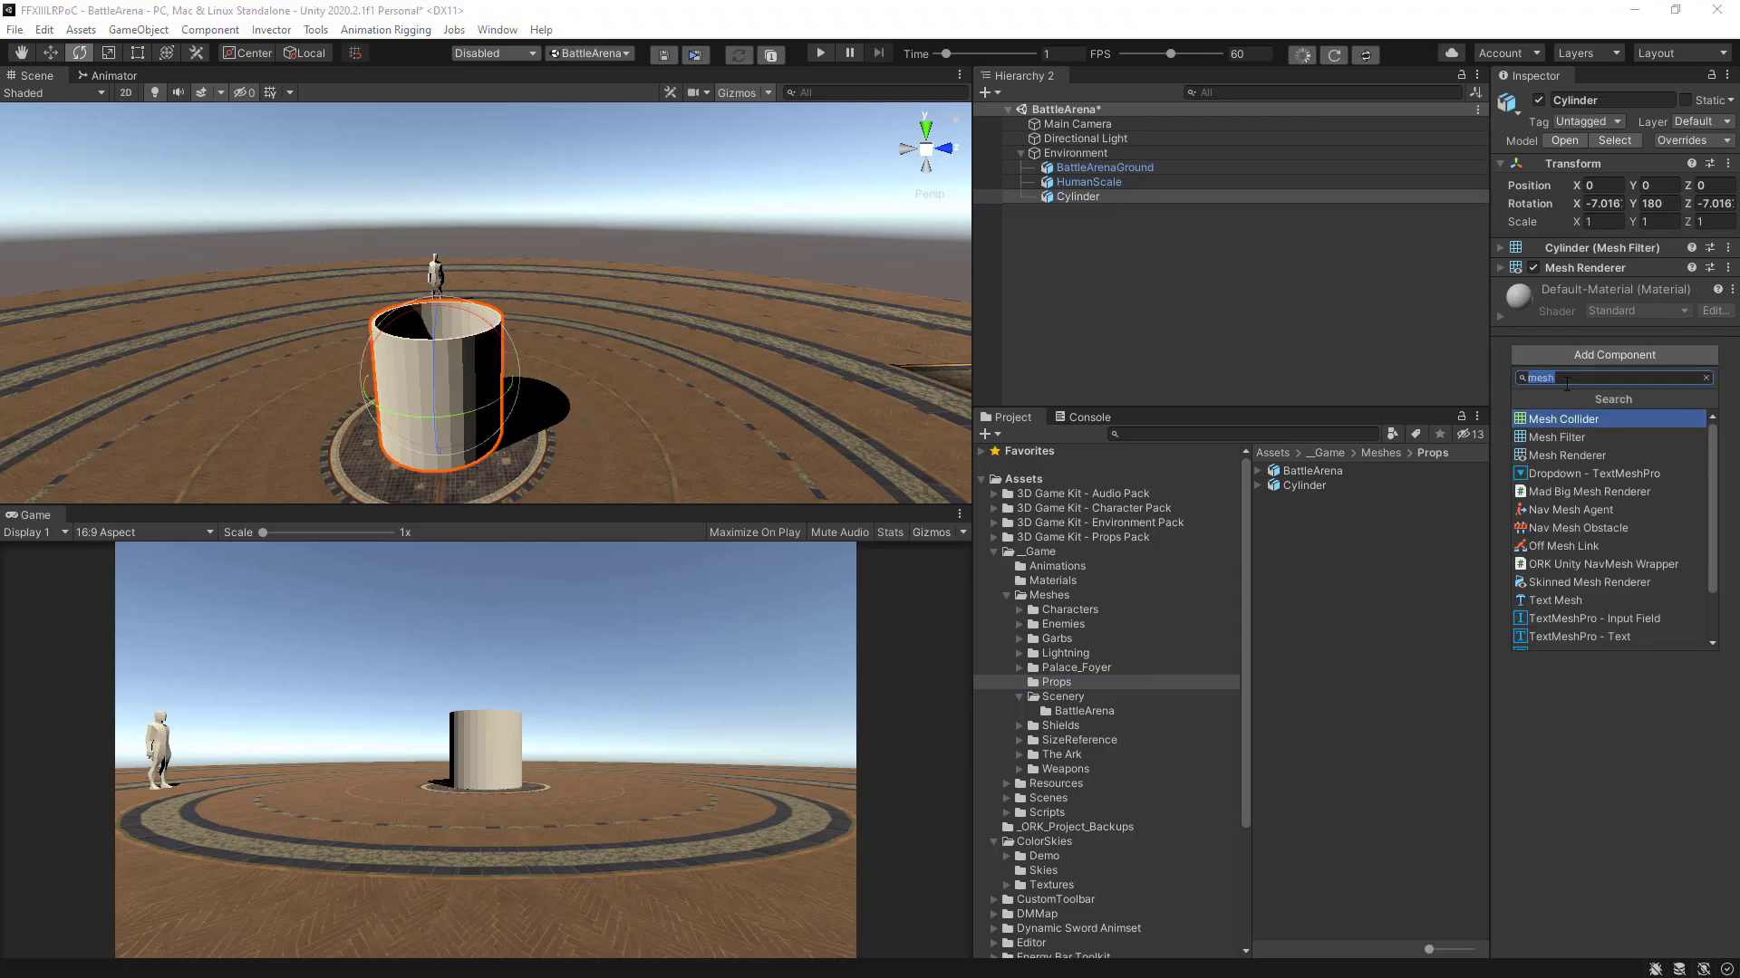
click(1551, 419)
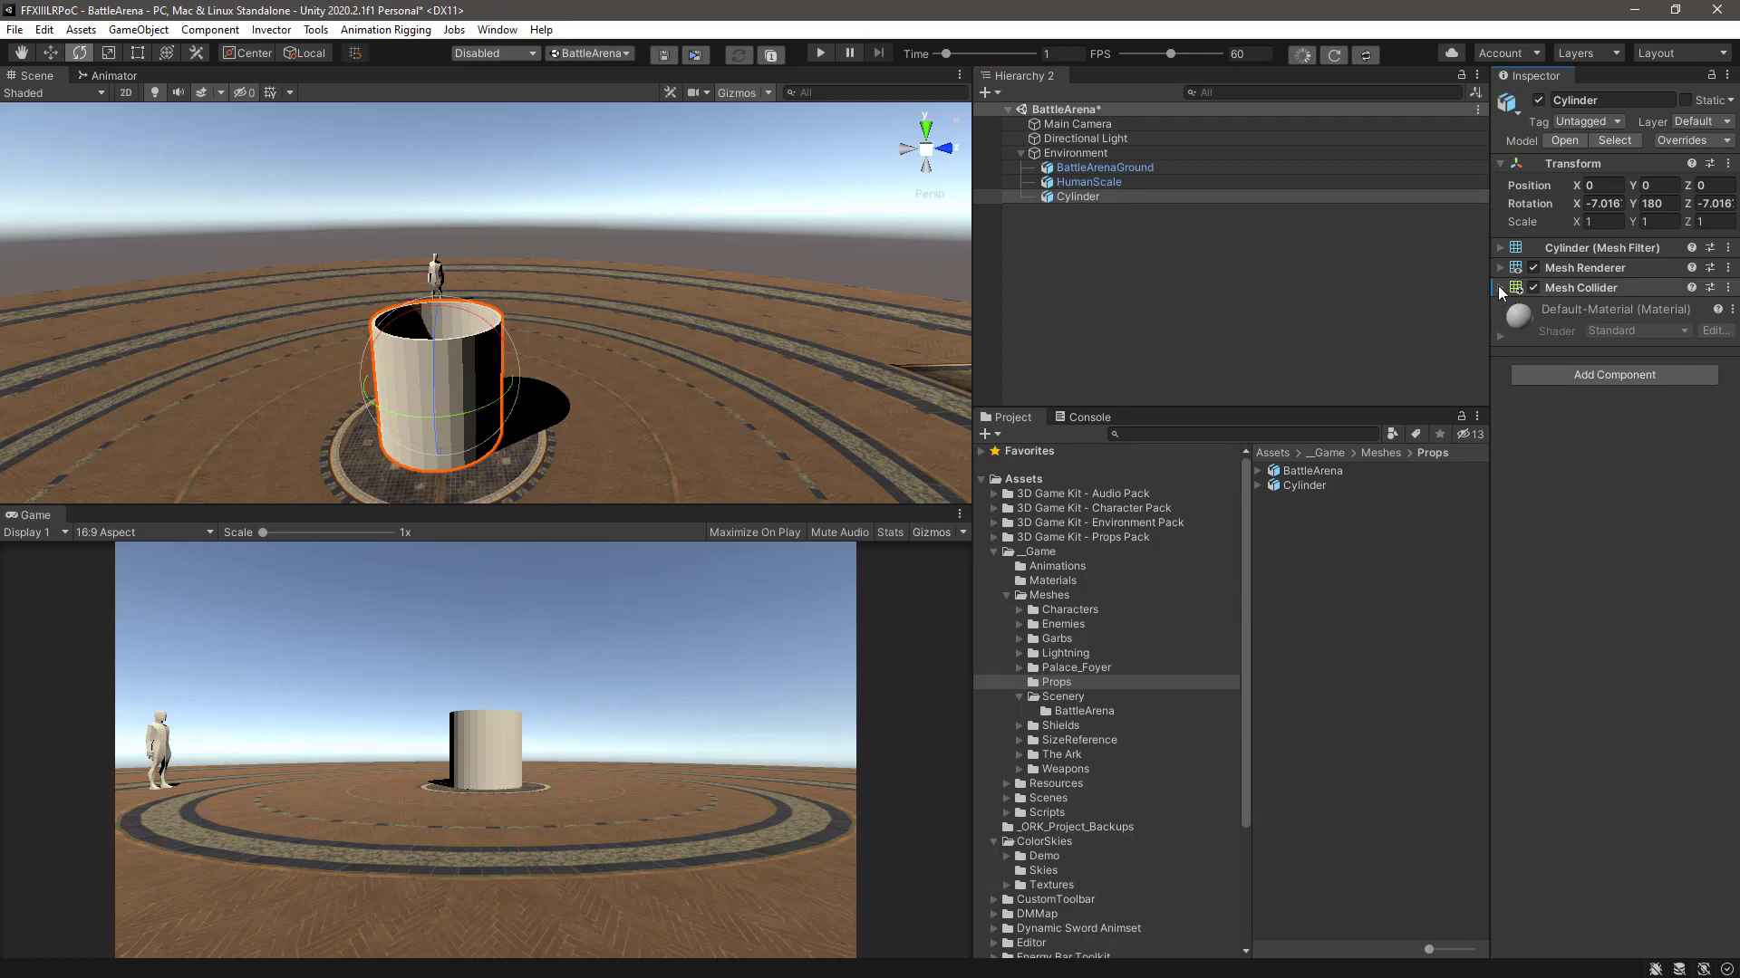
- Reset the Cylinder's transform and set its Y position to -14
click(1728, 163)
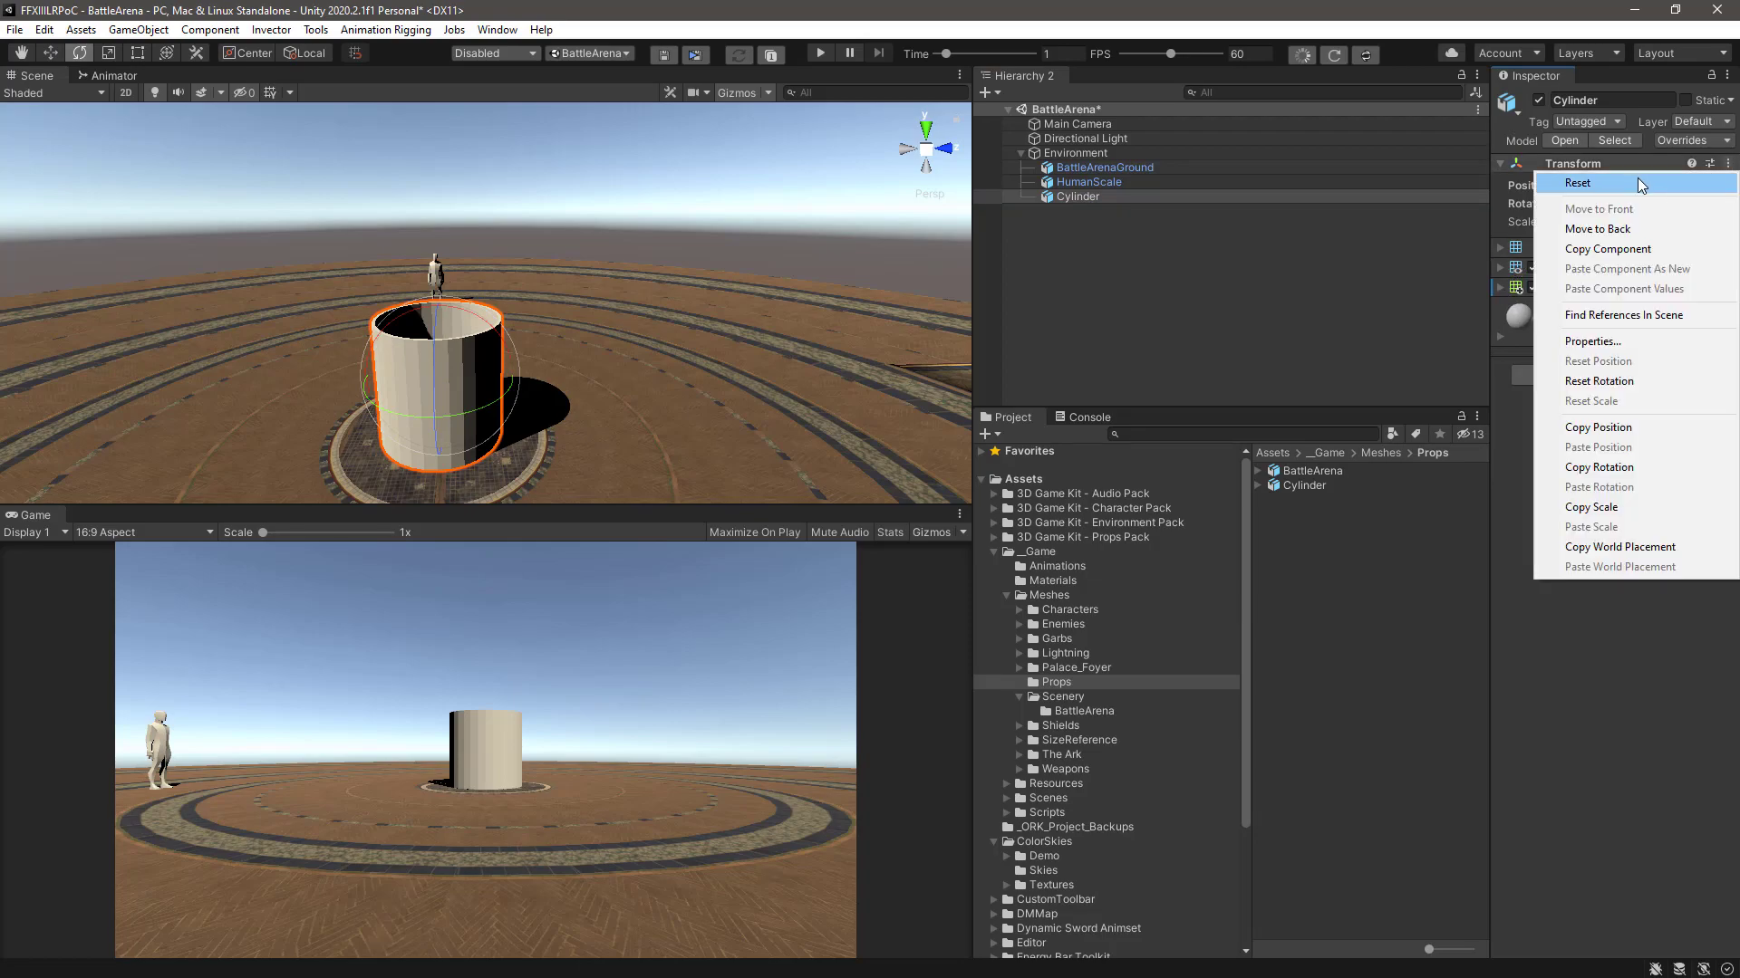
click(1638, 182)
click(1670, 184)
text(-14)
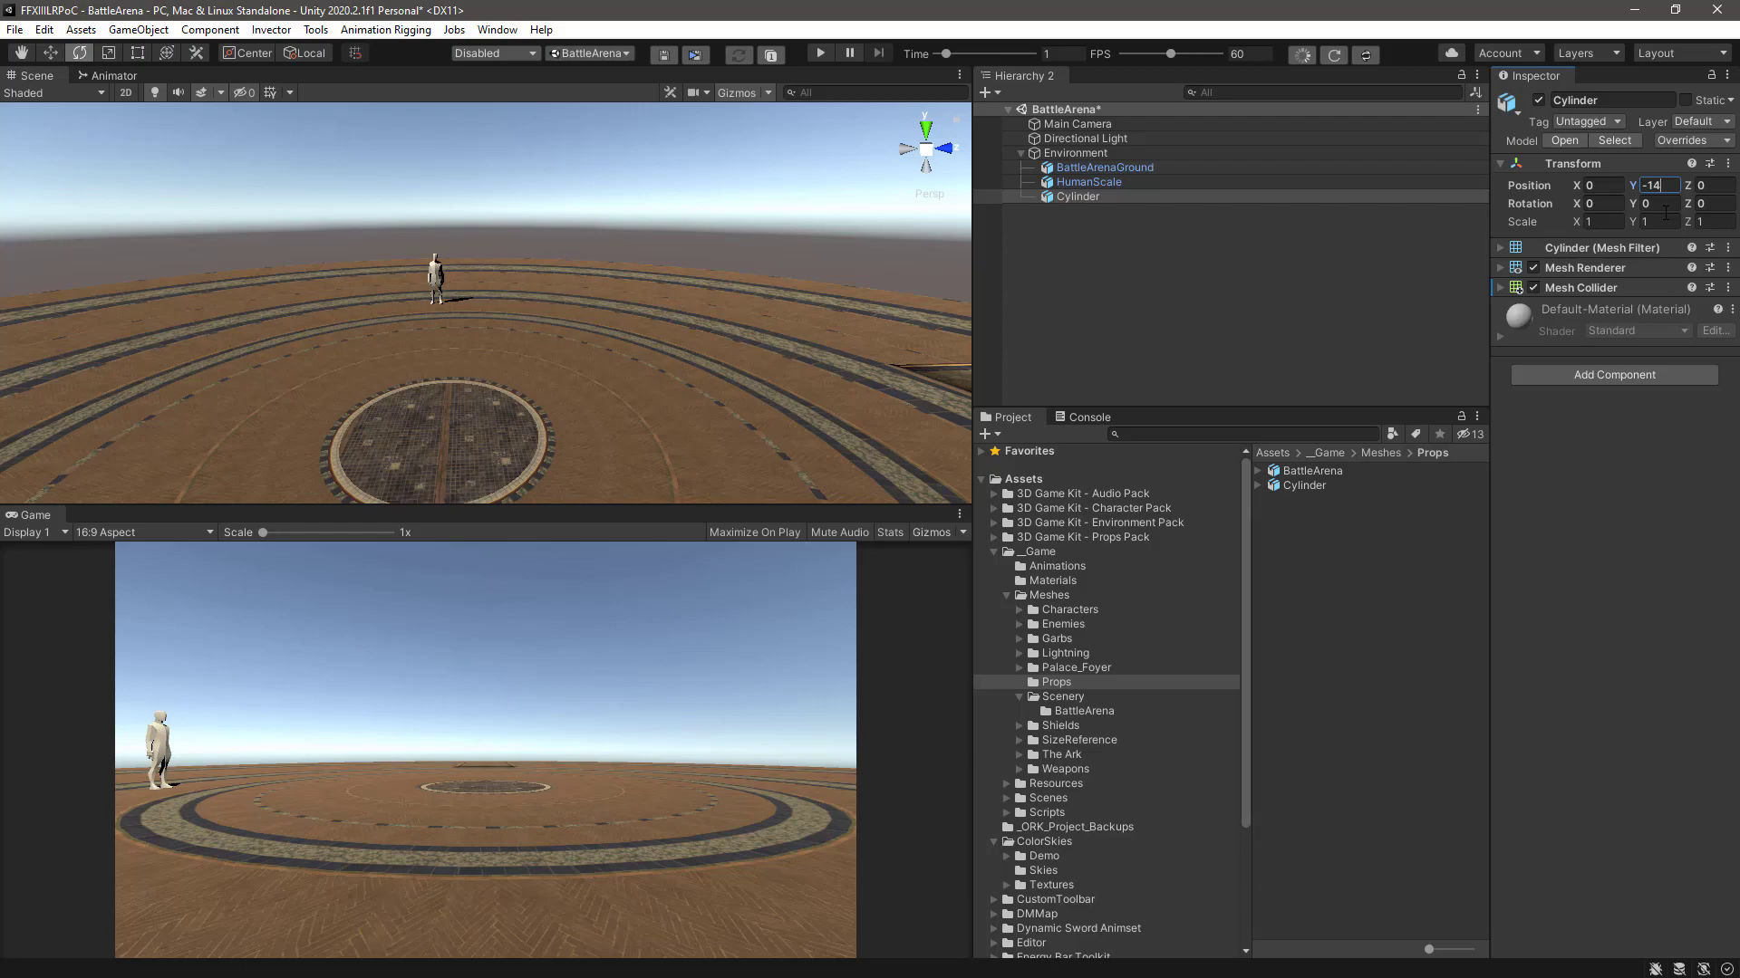
- Set the Cylinder's scale to 15 on the X, Y and Z axes
click(1621, 223)
text(15)
key(Tab)
text(15)
click(1705, 222)
text(15)
- Disable the Cylinder's Mesh Renderer component to hide the wall around the arena
scroll(687, 333, down, 5)
alt+drag(687, 341, 612, 513)
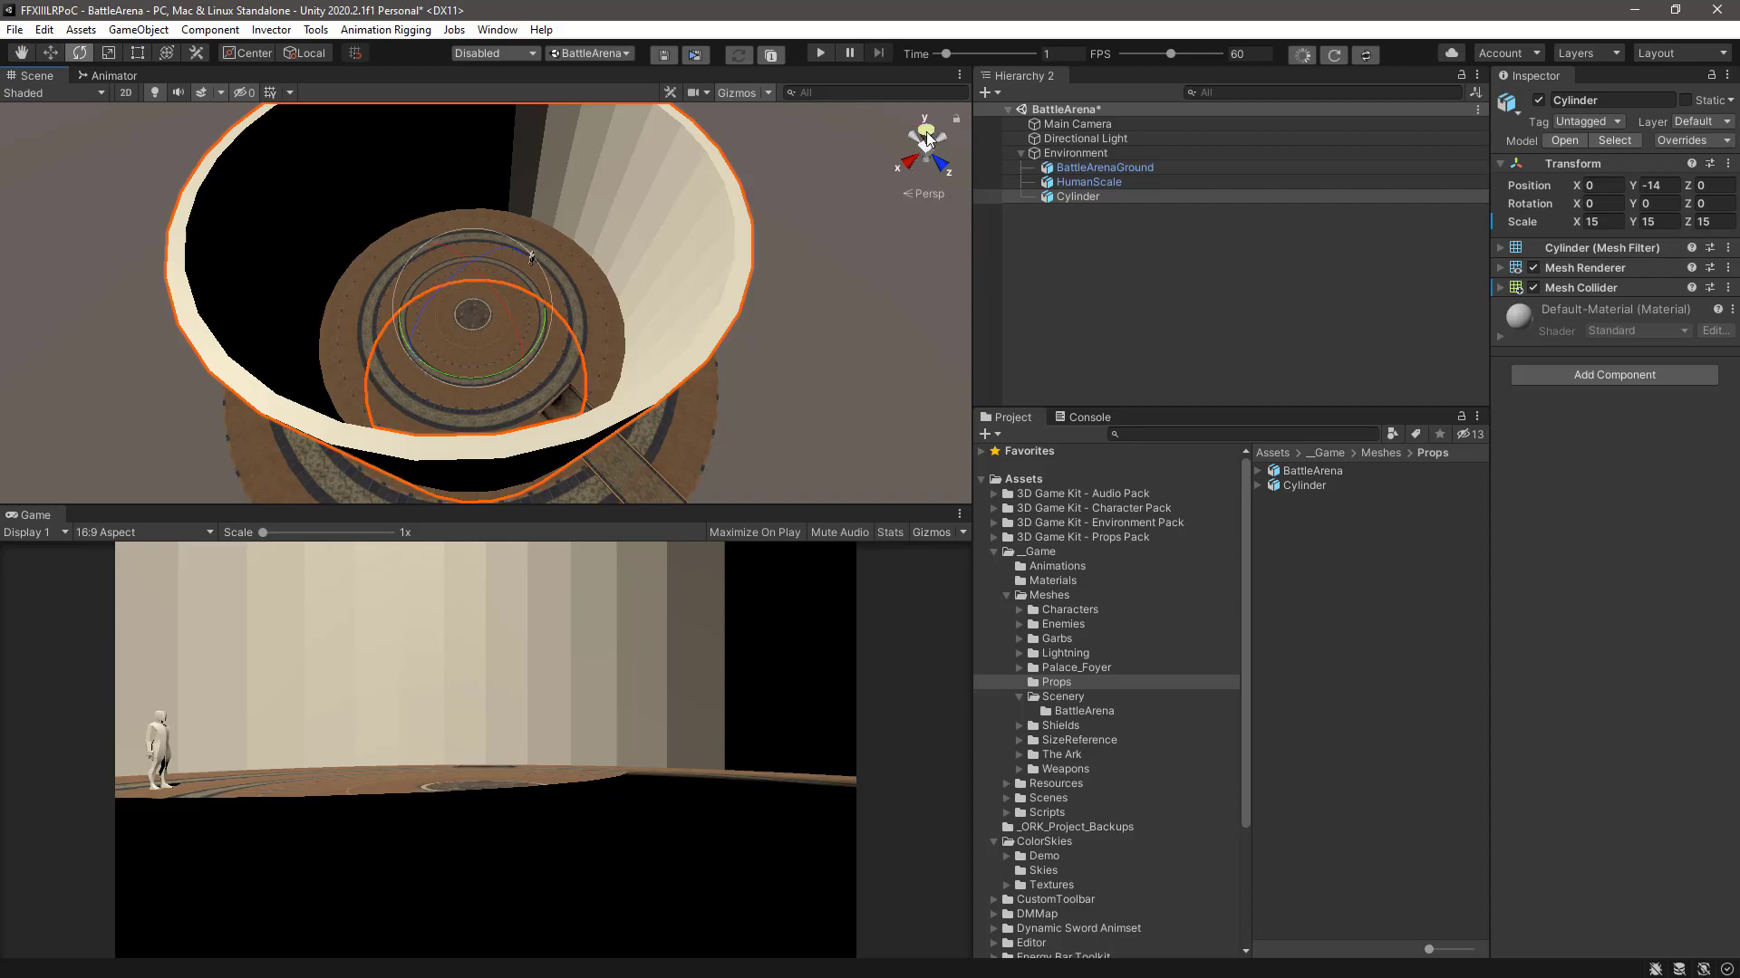
click(925, 132)
scroll(646, 296, up, 1)
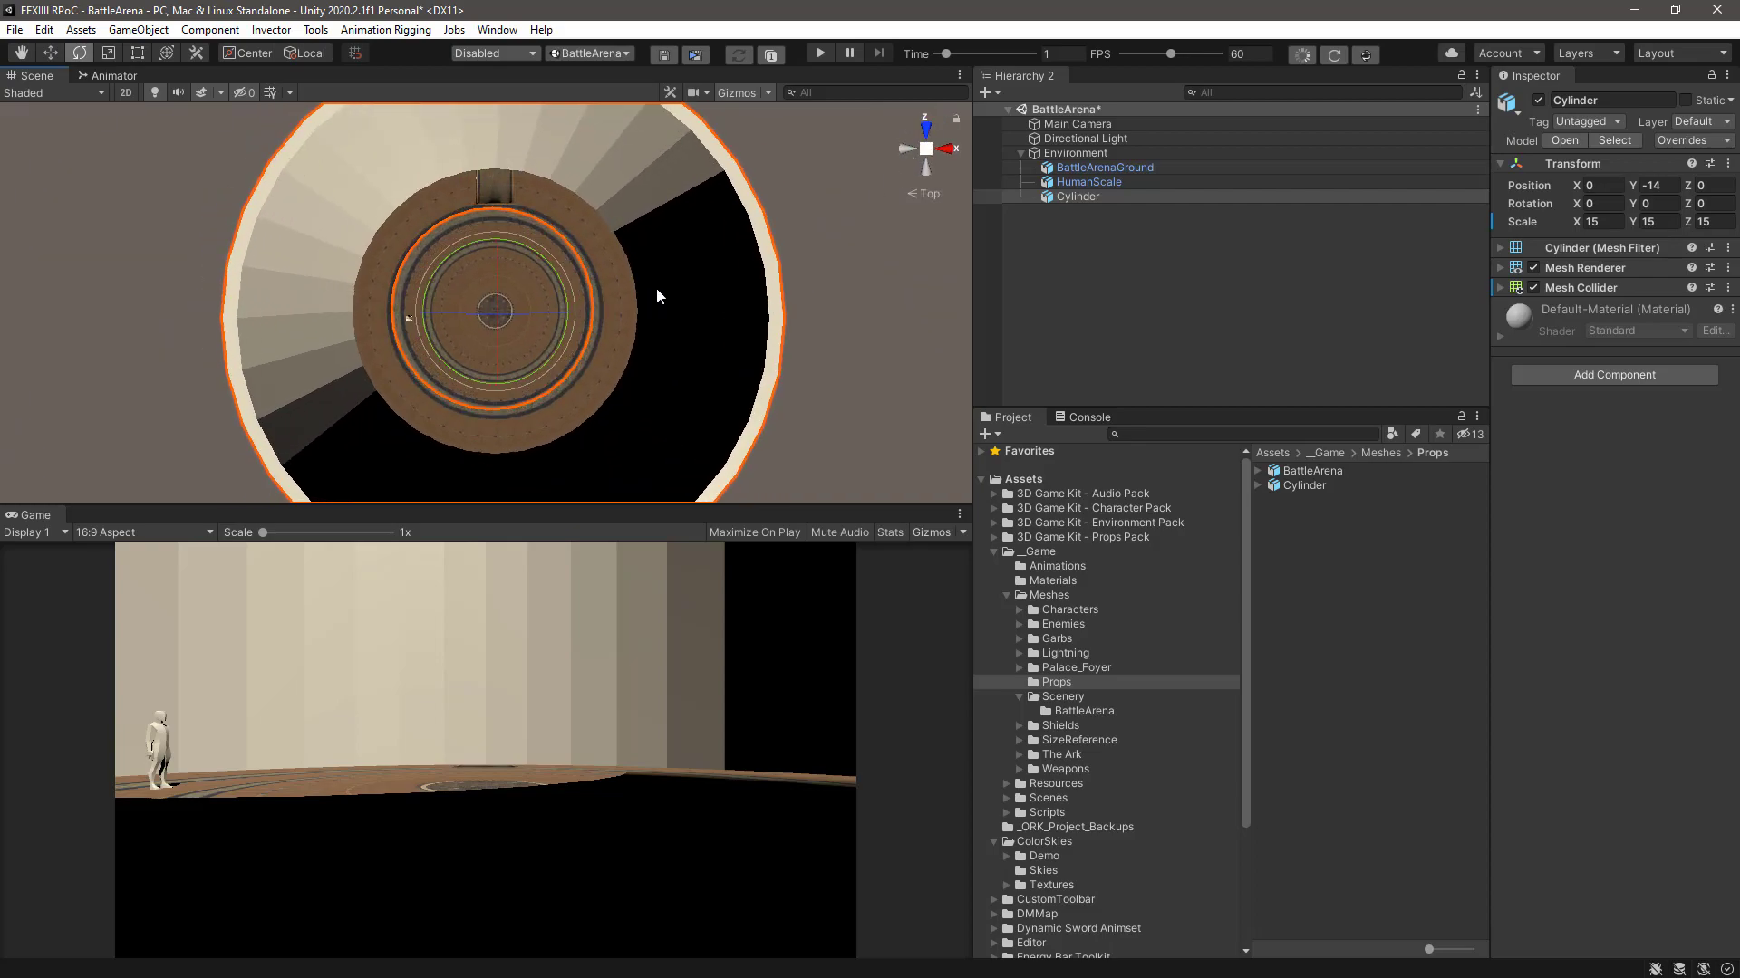
click(1533, 268)
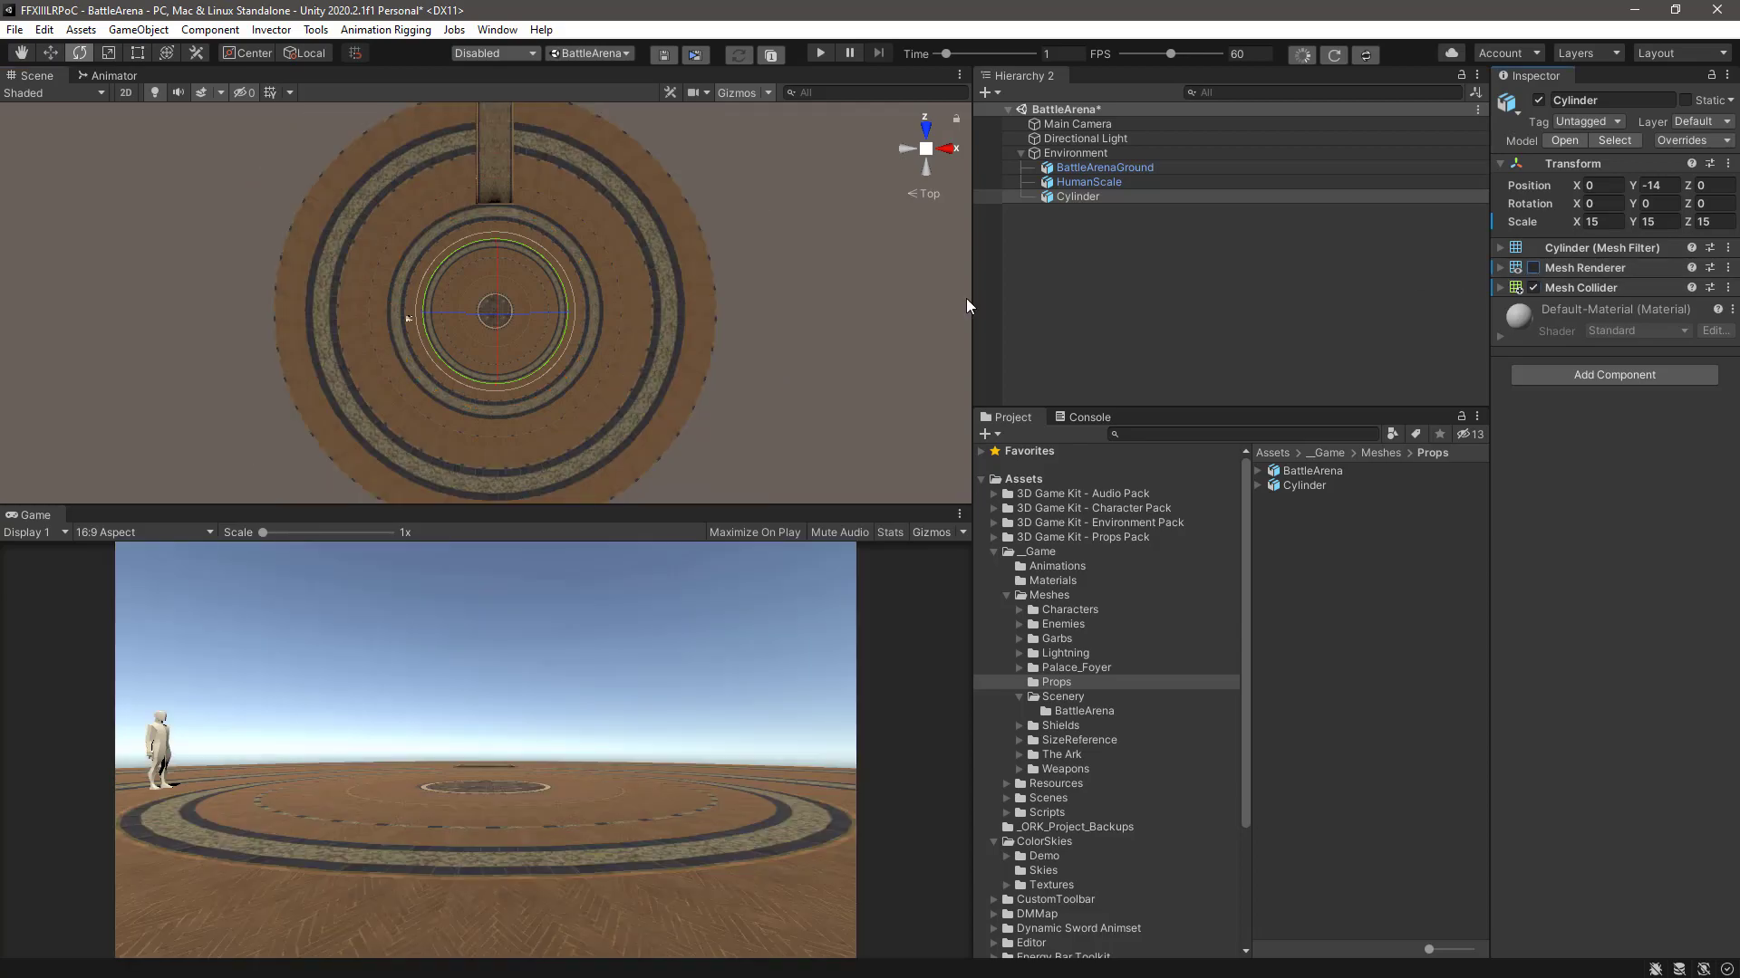
alt+drag(785, 388, 398, 428)
scroll(686, 367, up, 3)
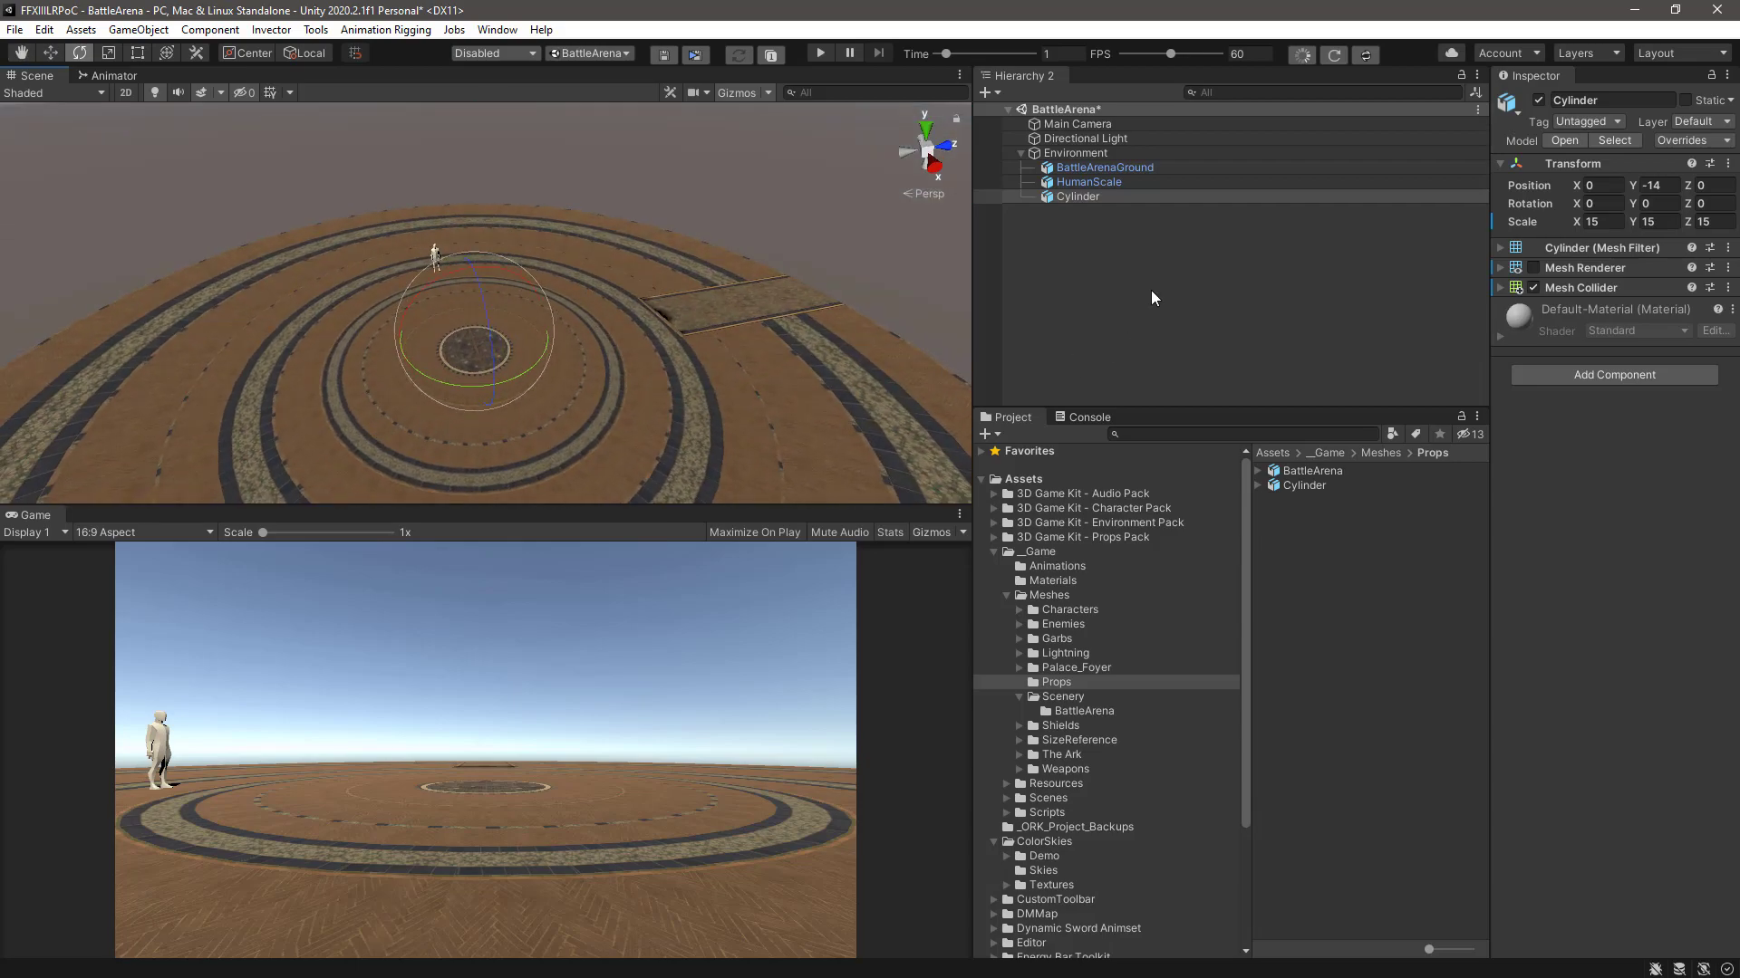
- Rename the Cylinder object in the hierarchy as InvisibleWall
click(1091, 198)
key(F2)
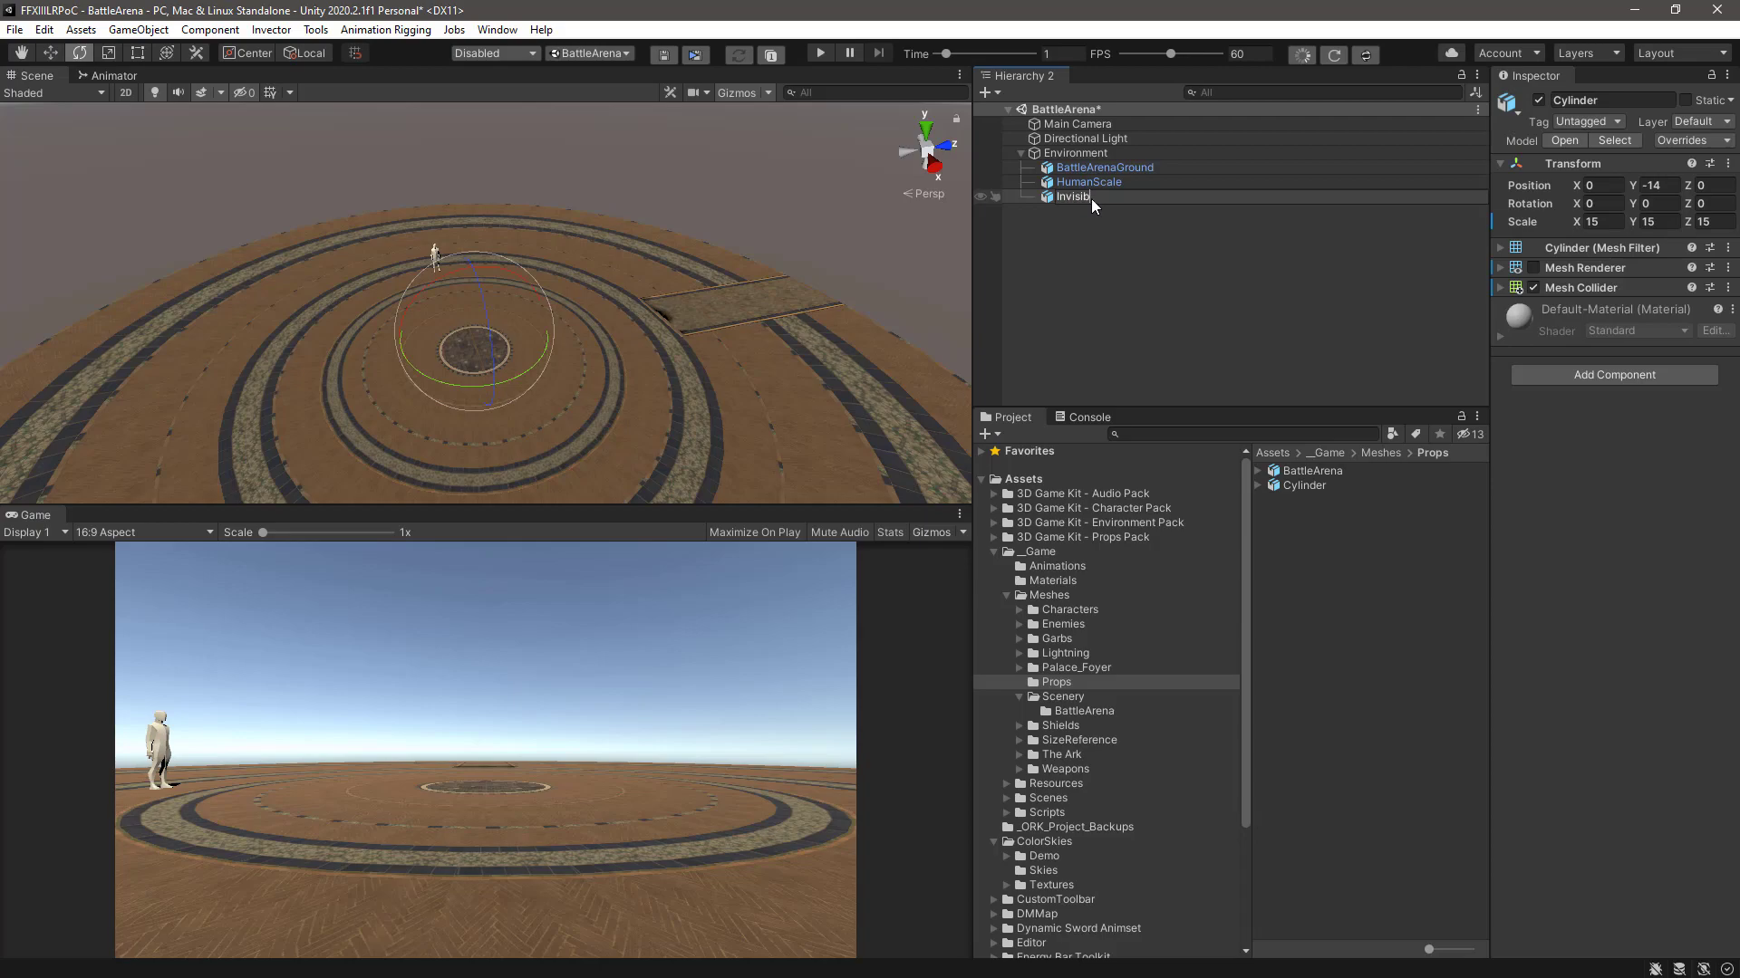
key(Return)
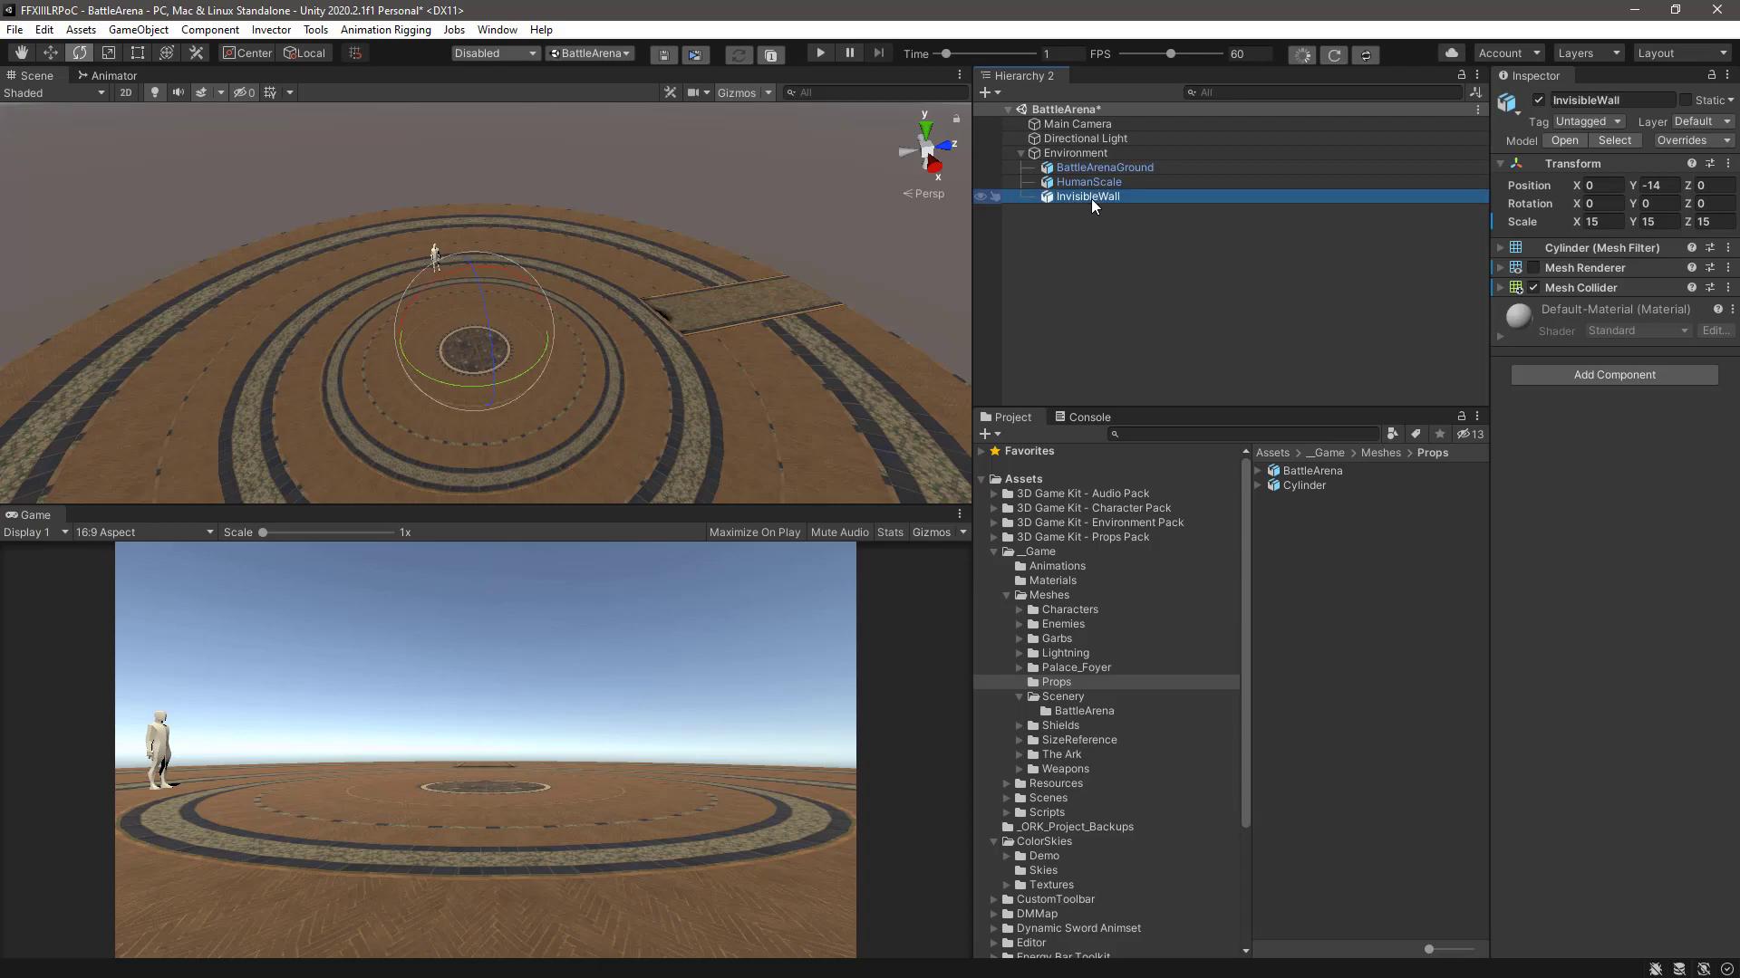
- Create an empty root object named $hEnvironment as a header and place it directly above the Environment object
click(1078, 248)
right_click(1078, 248)
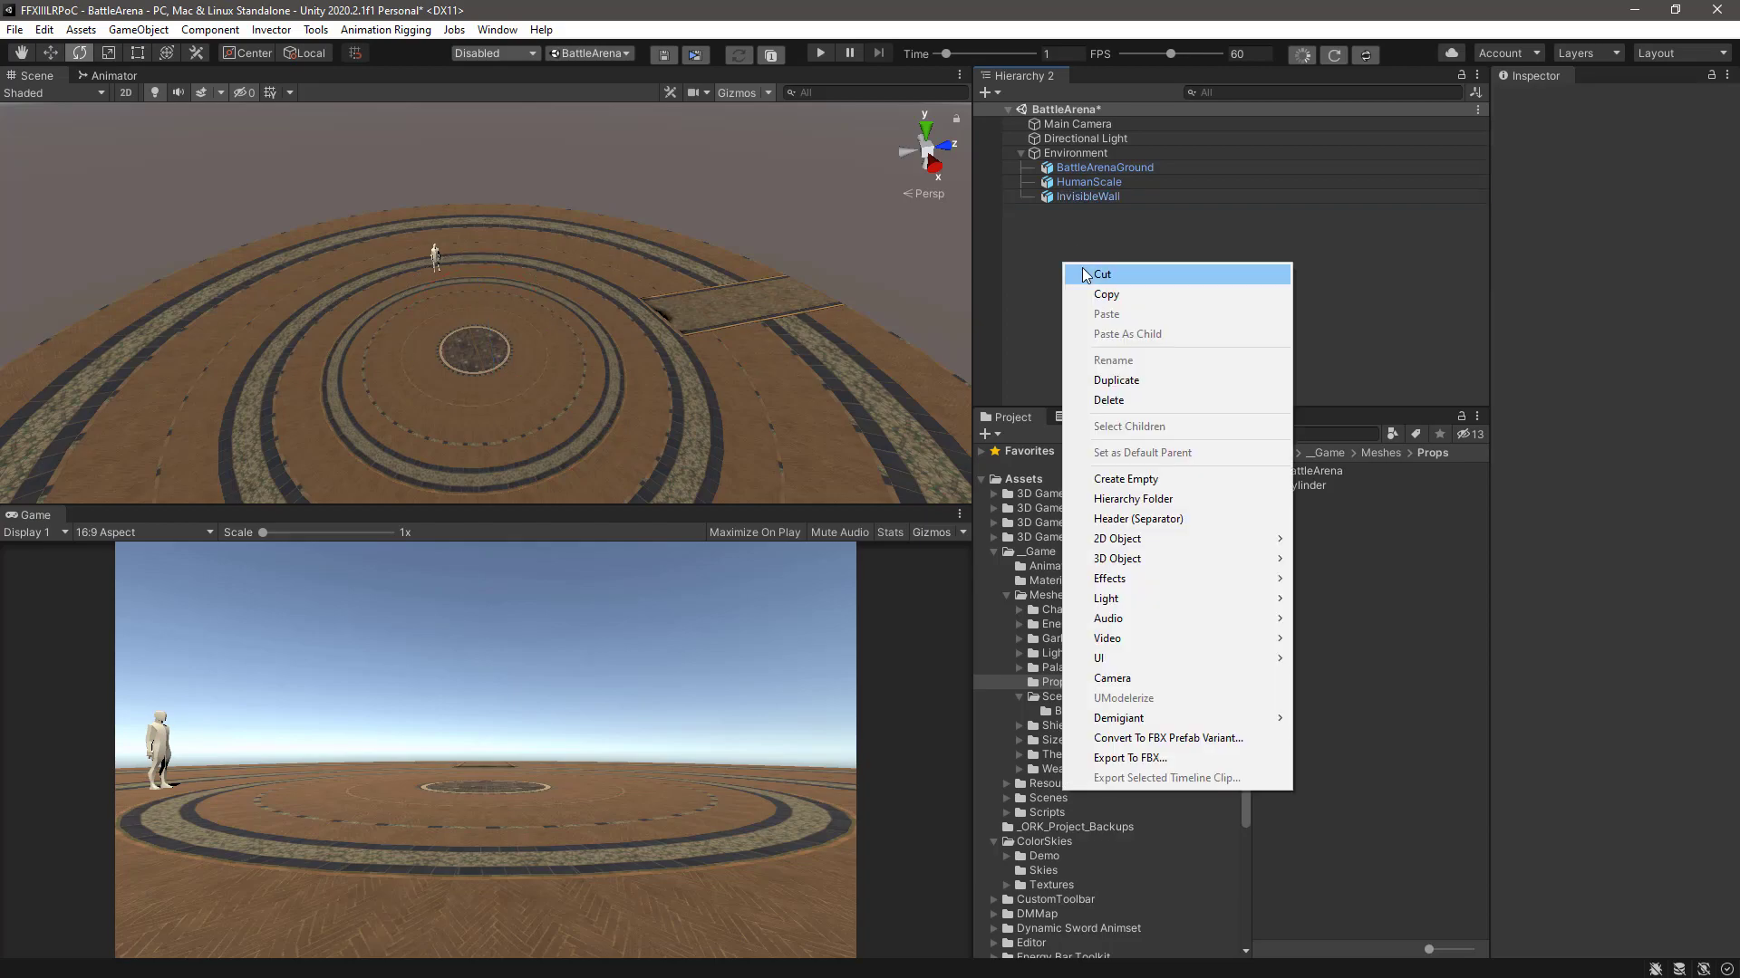
click(1124, 479)
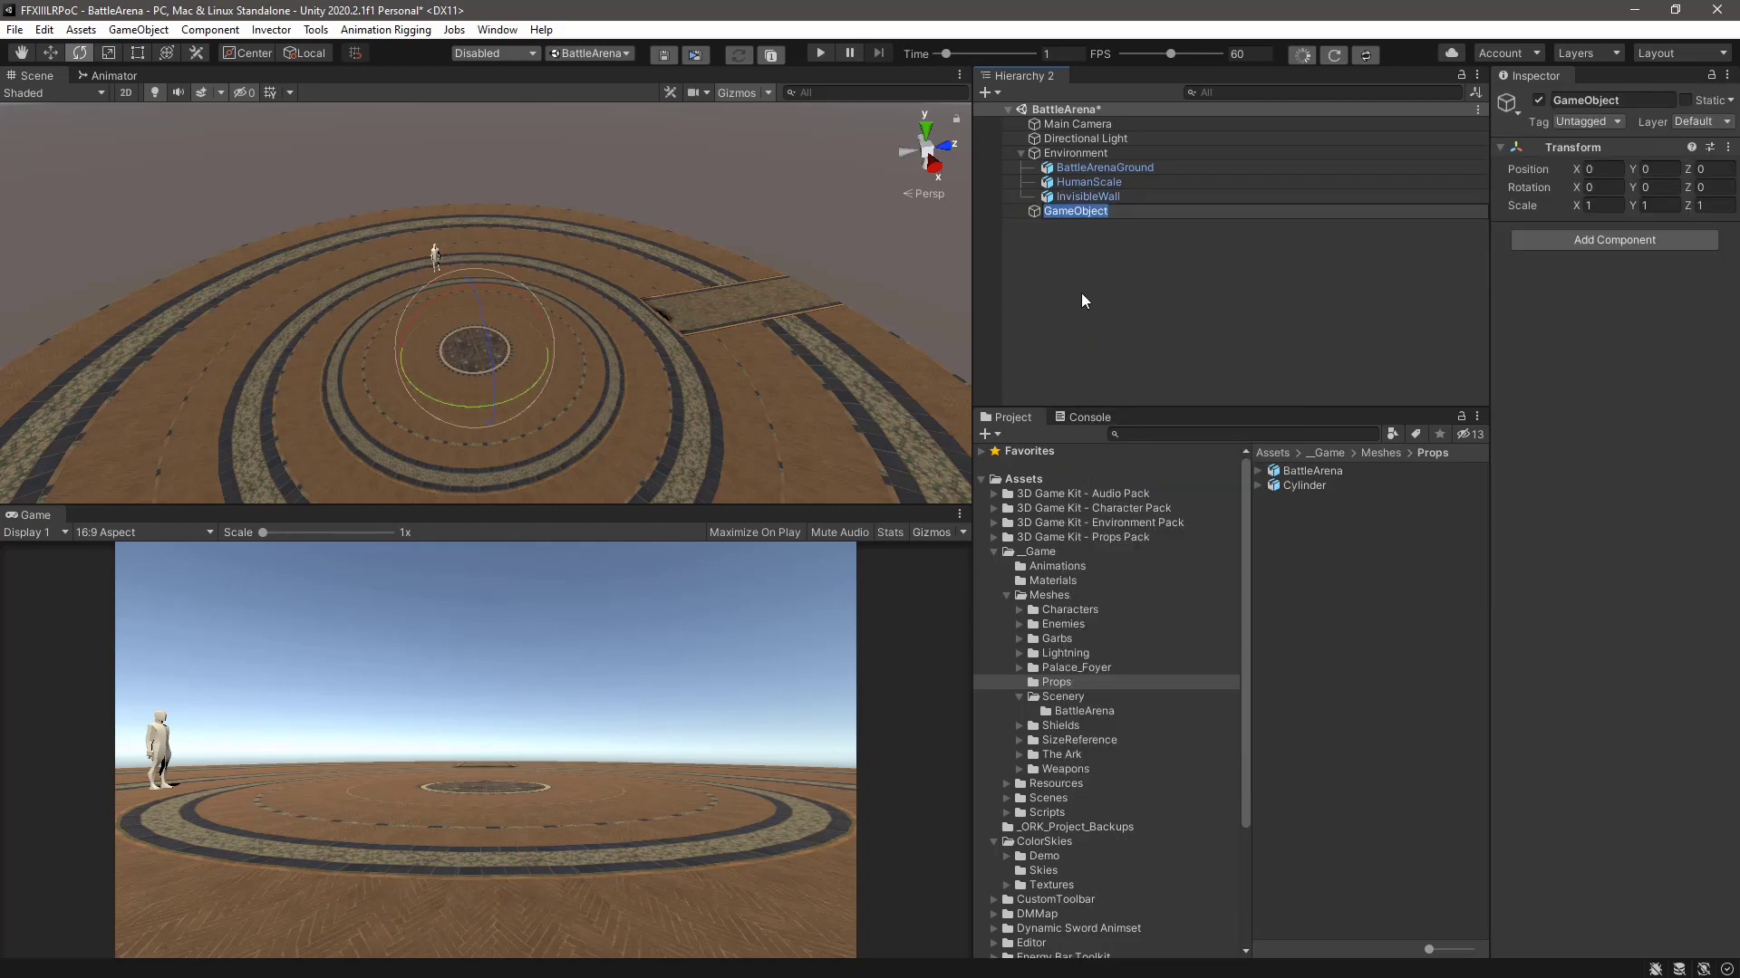
text(Environment)
click(1624, 101)
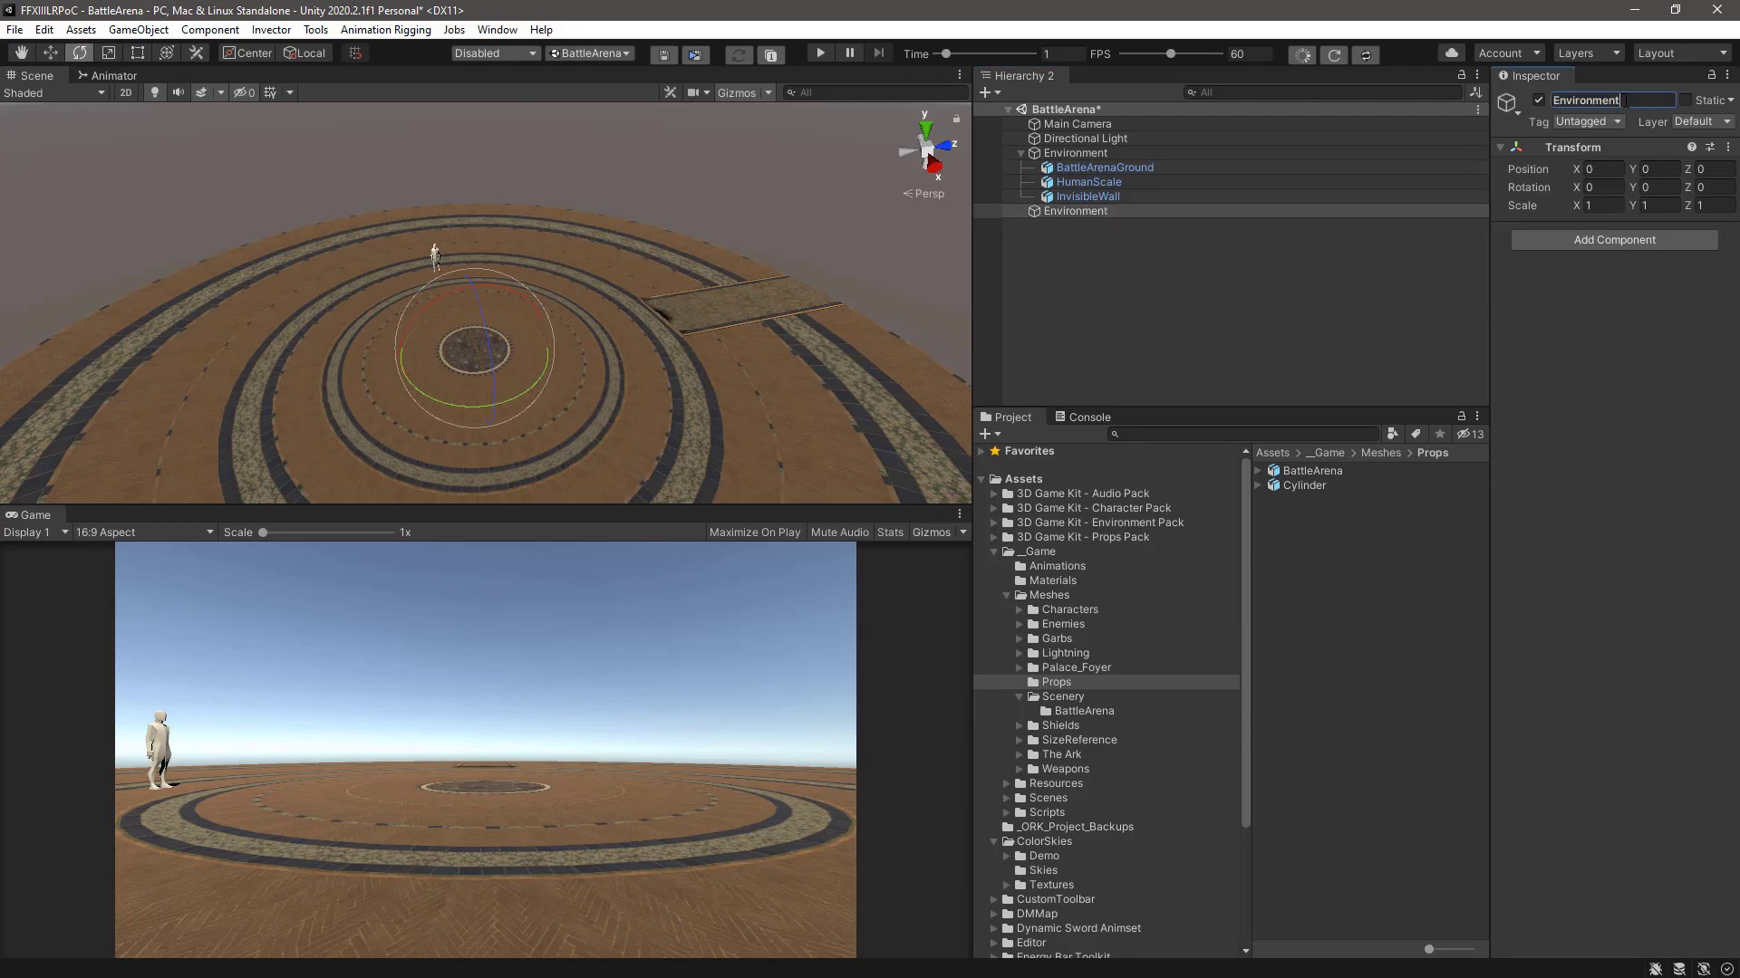
text($h)
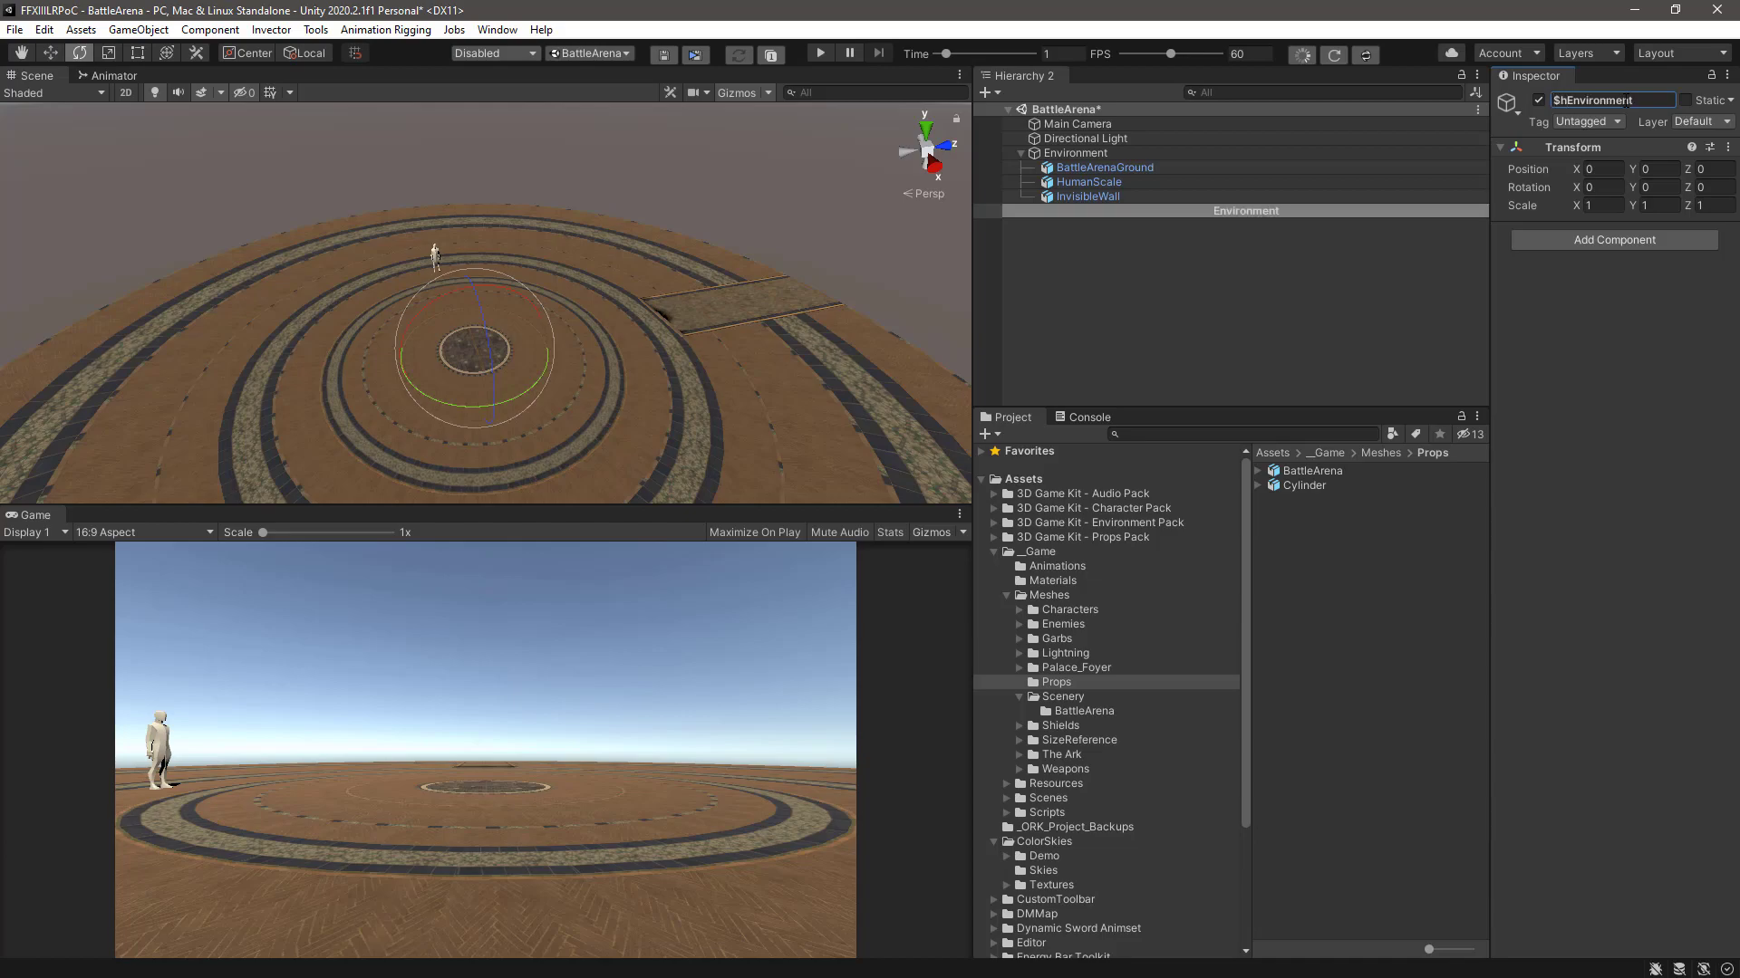
drag(1194, 208, 1192, 150)
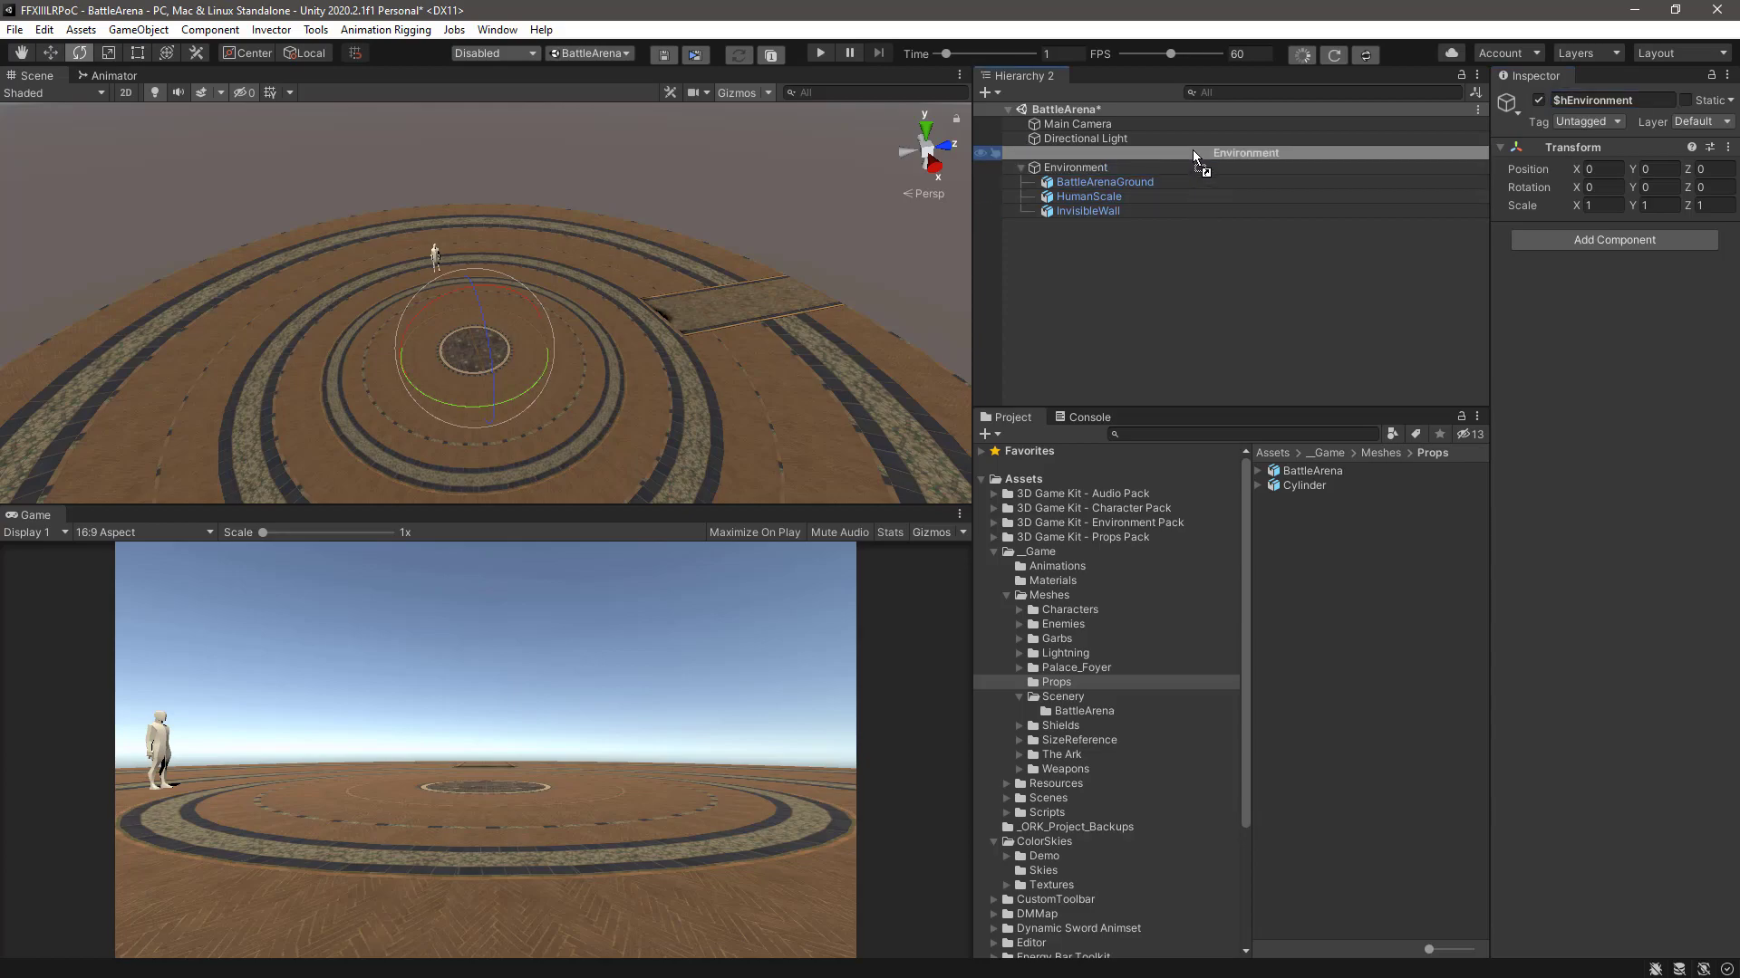
- Create an empty root object named $hORK Stuff as a header below the Environment group
click(1157, 252)
right_click(1156, 252)
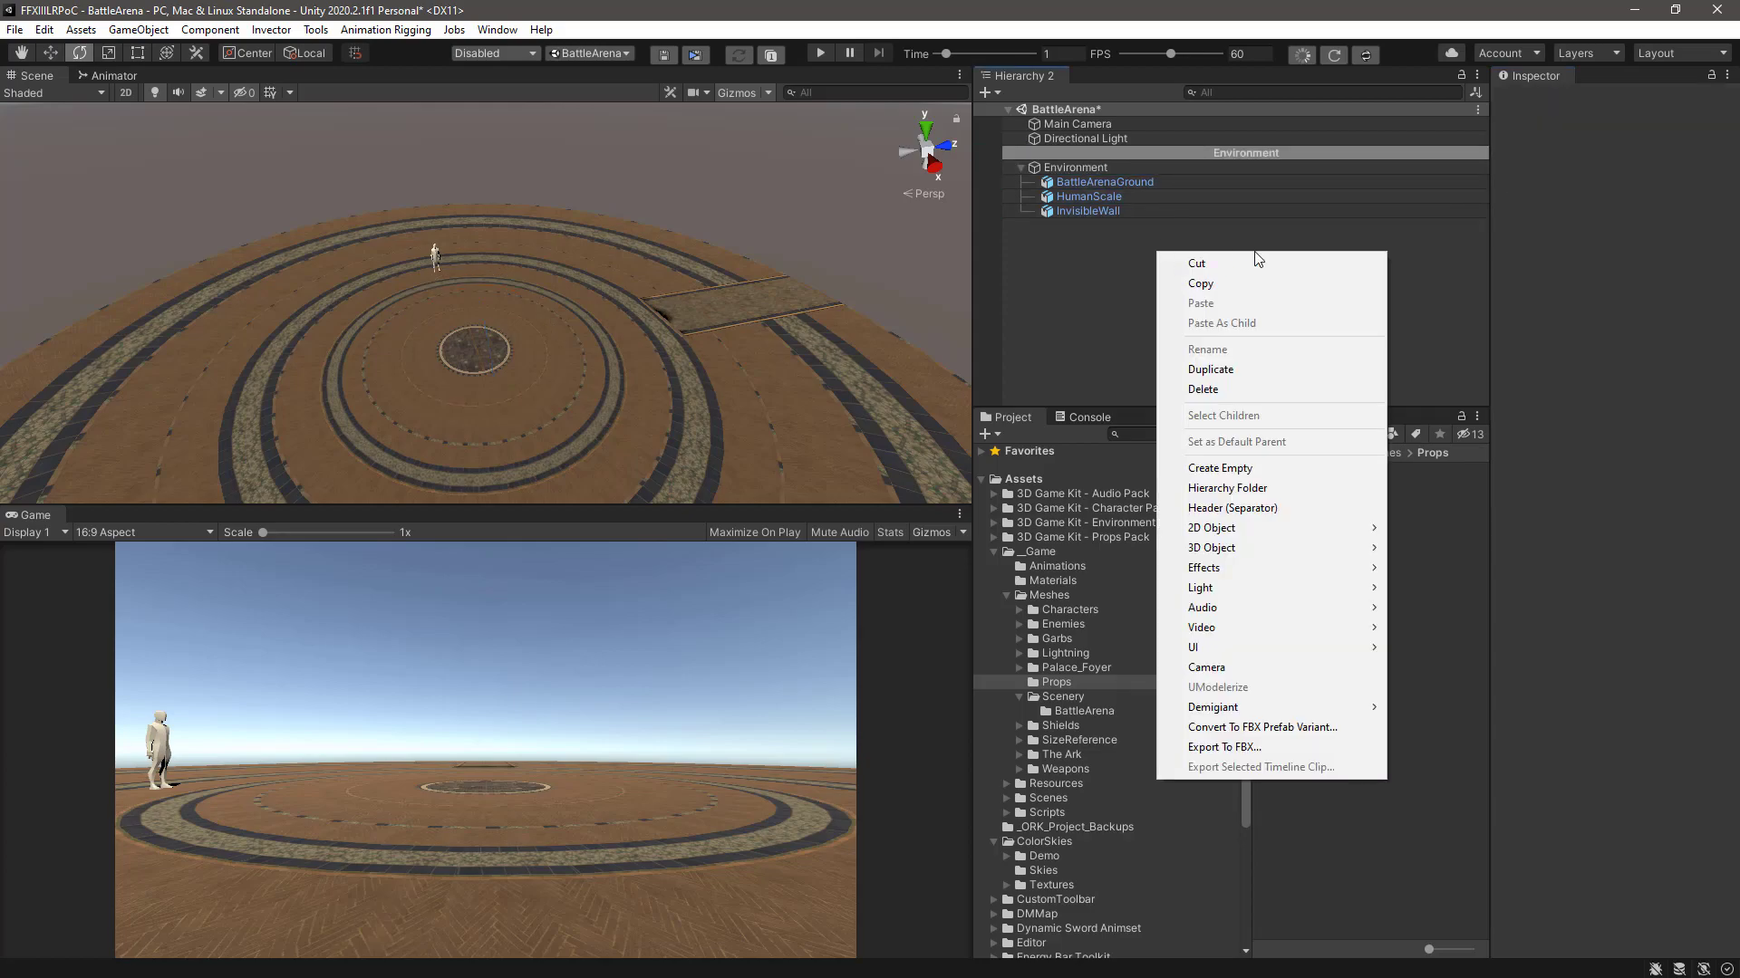
click(1220, 467)
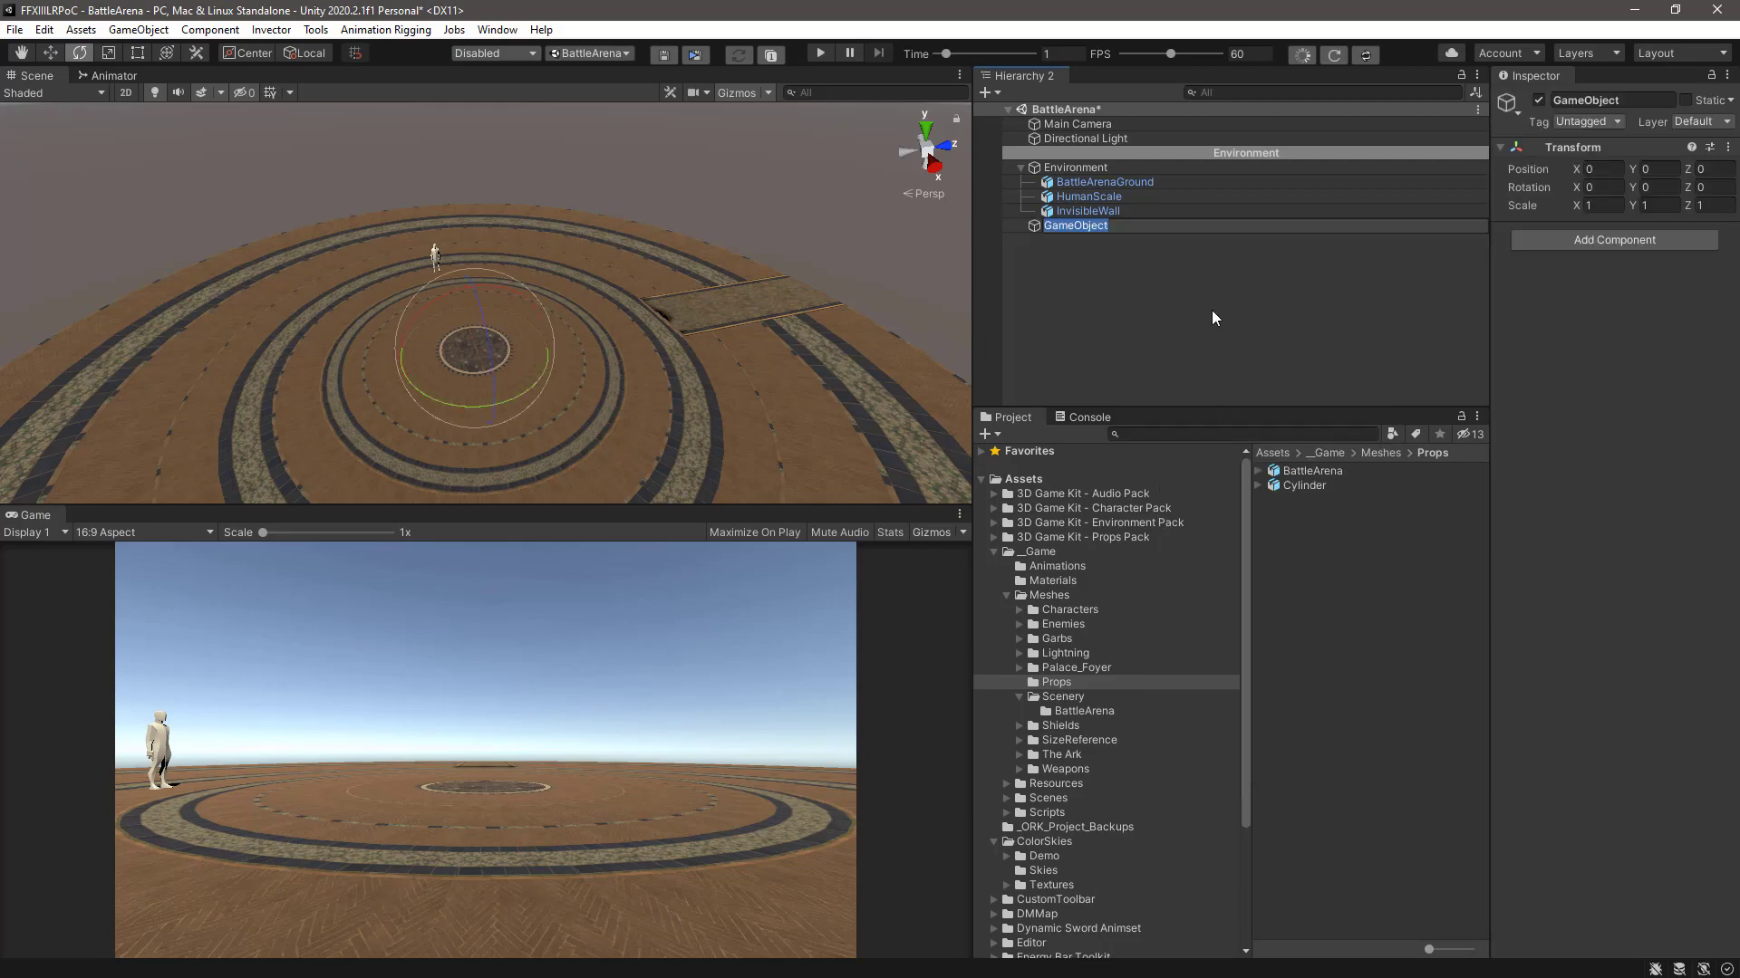
text(ORK Stuff)
key(Return)
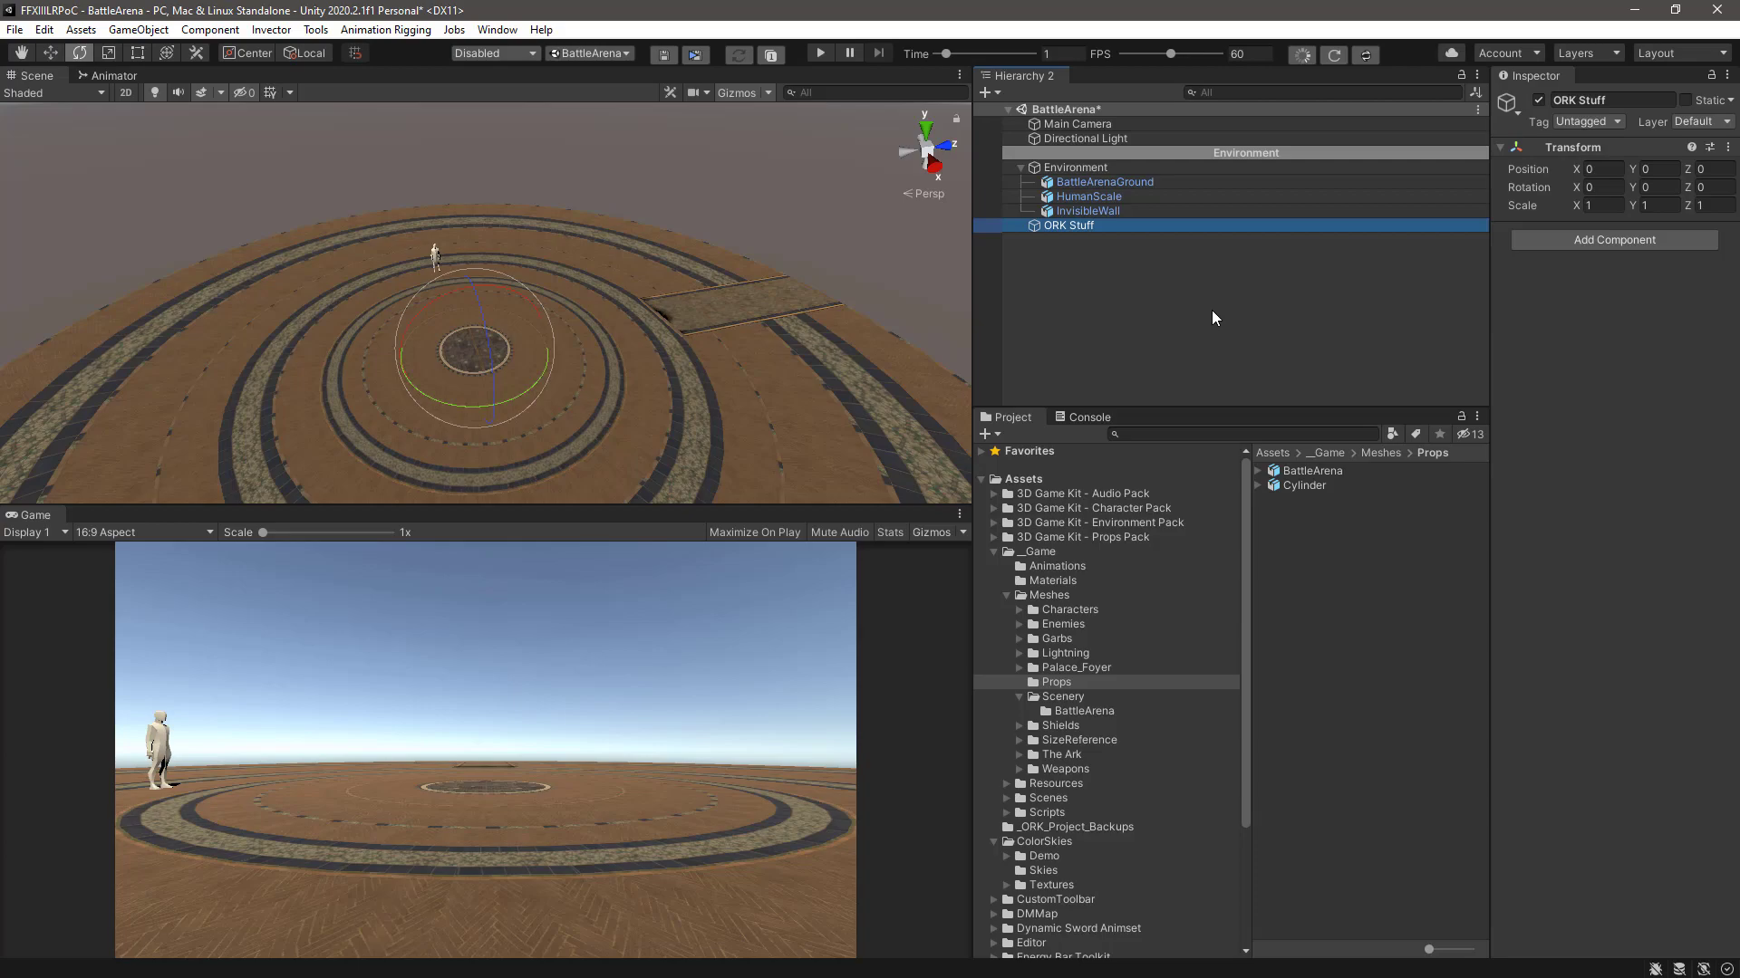
click(1595, 100)
click(1610, 99)
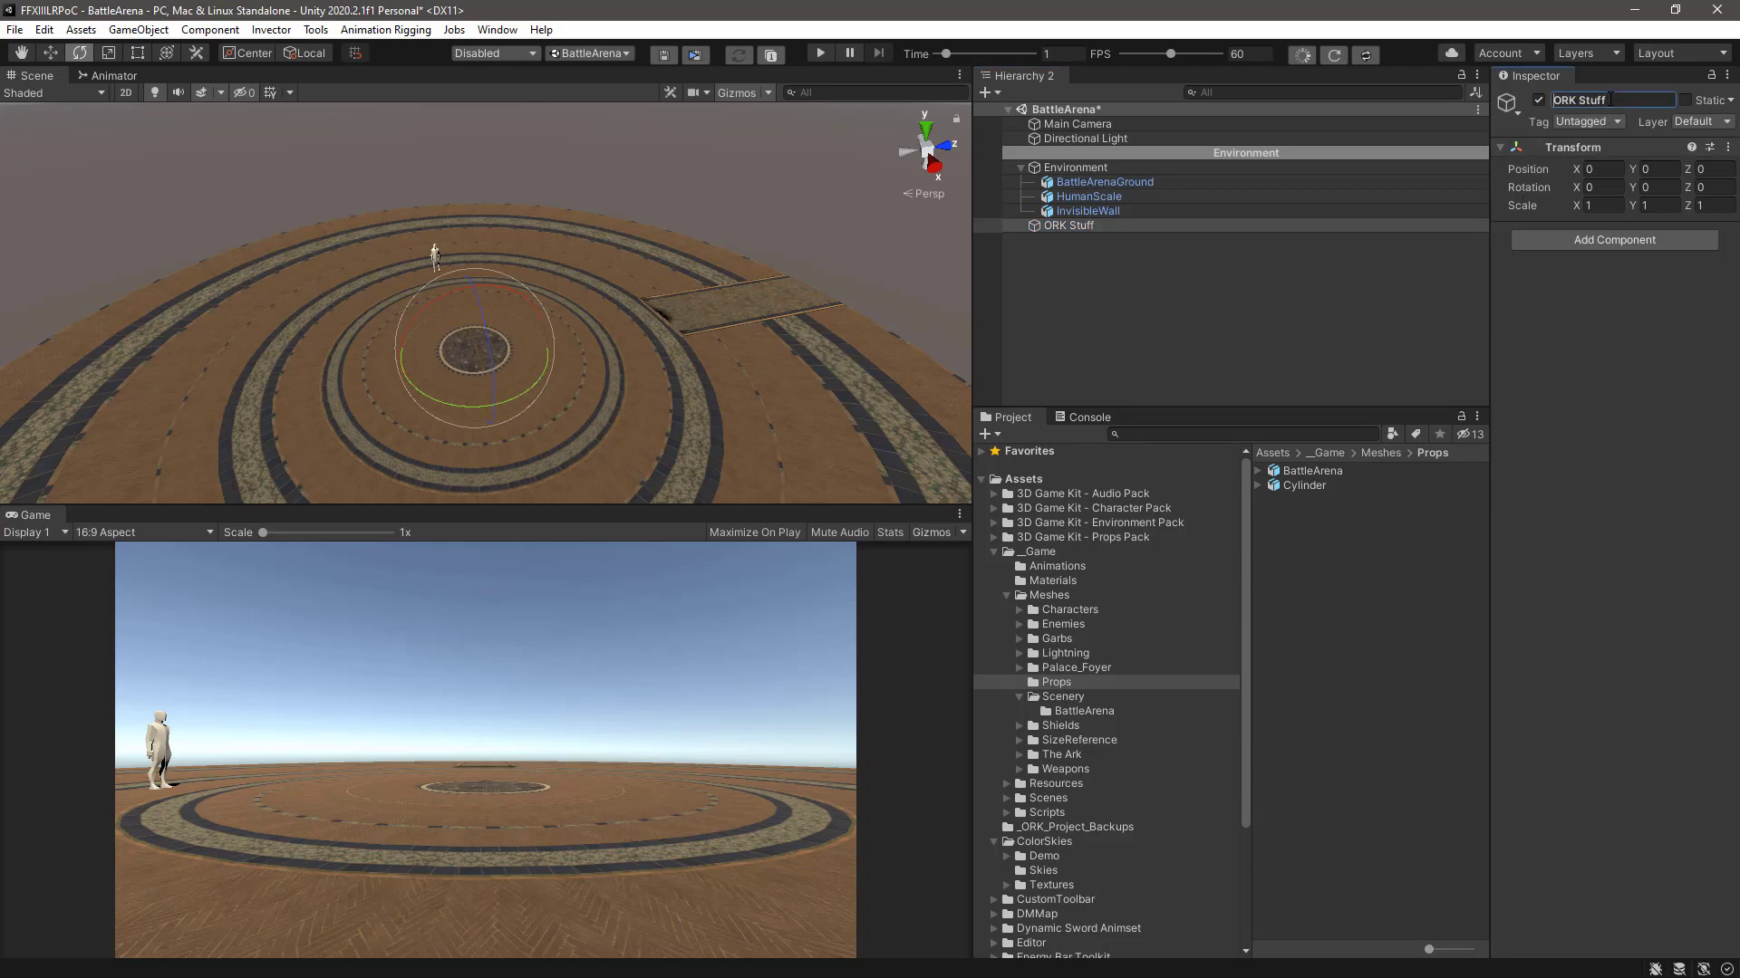
text($h)
key(Return)
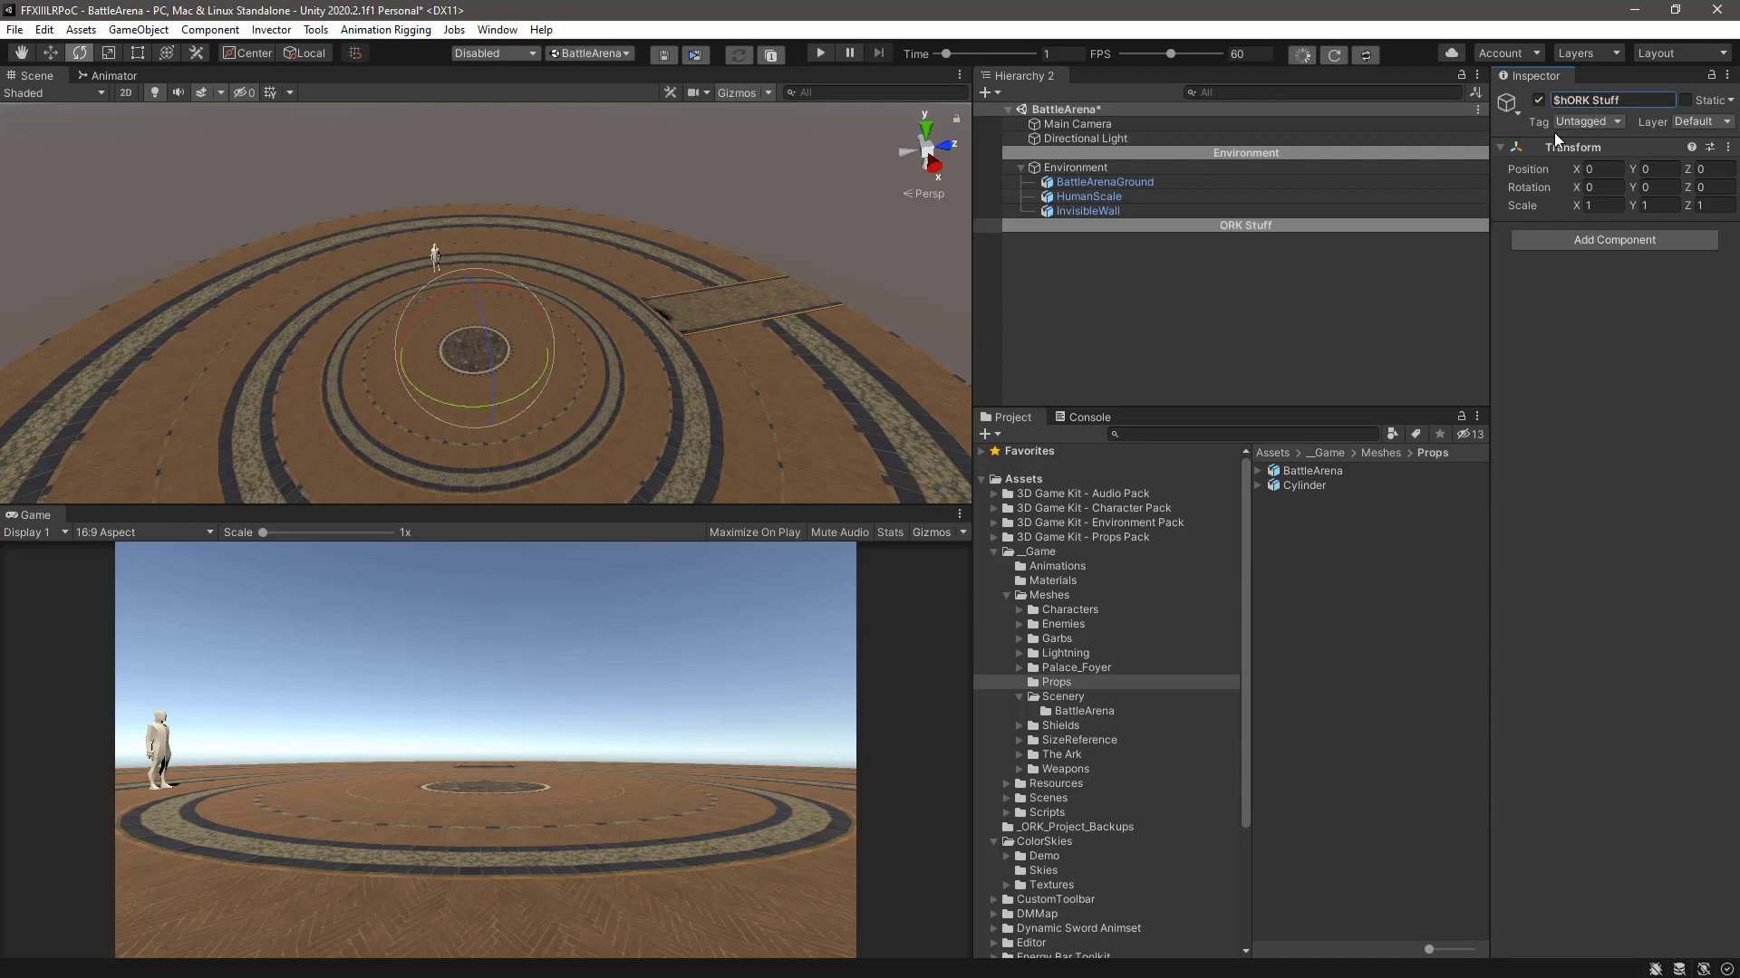
- Create a Spawn Point object in the scene with the ORK Scene Wizard and close the wizard
right_click(1107, 264)
click(1046, 270)
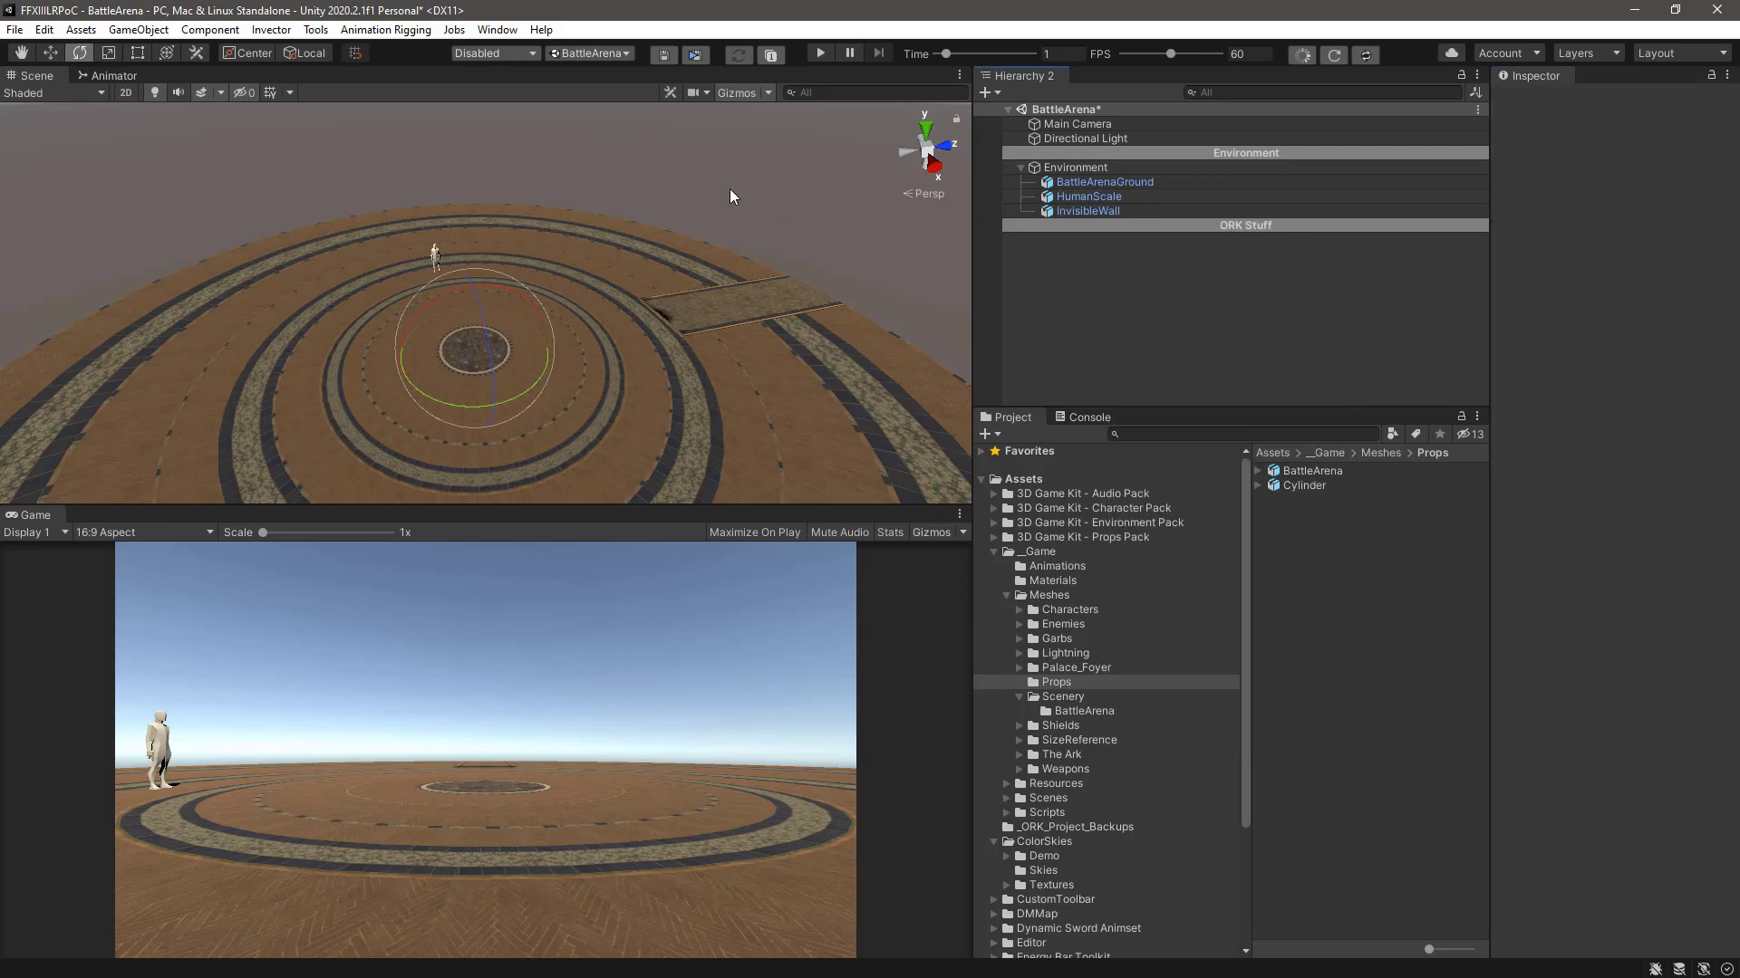
click(498, 30)
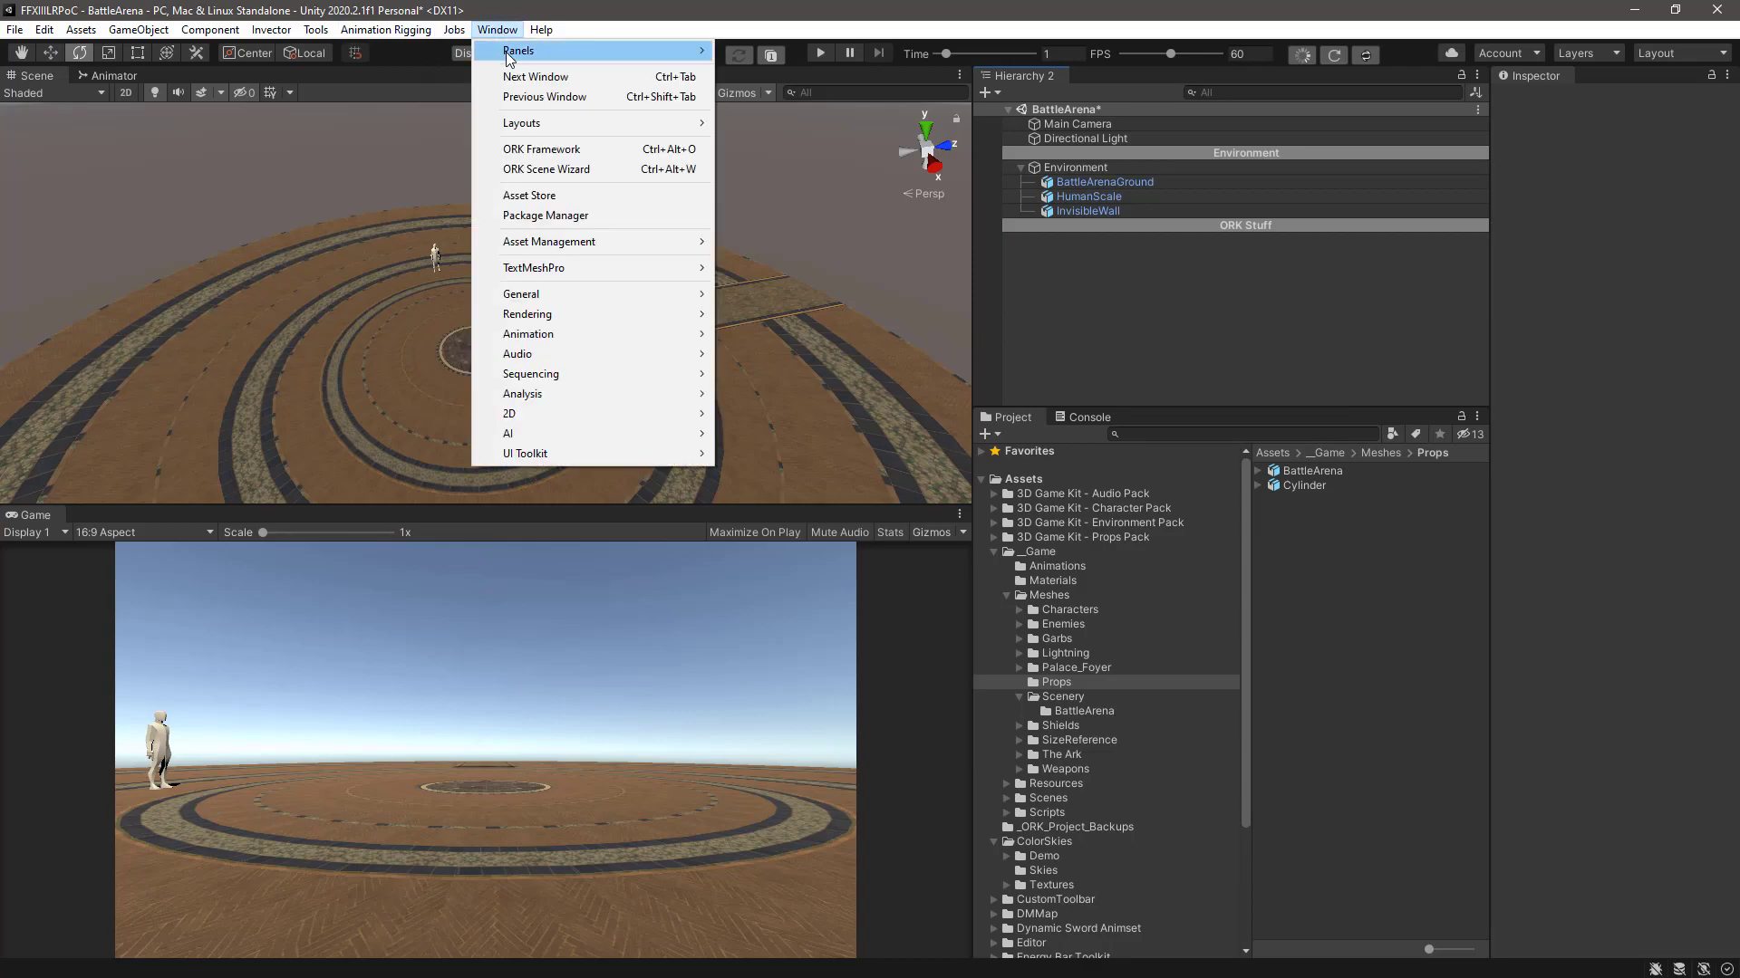
click(508, 170)
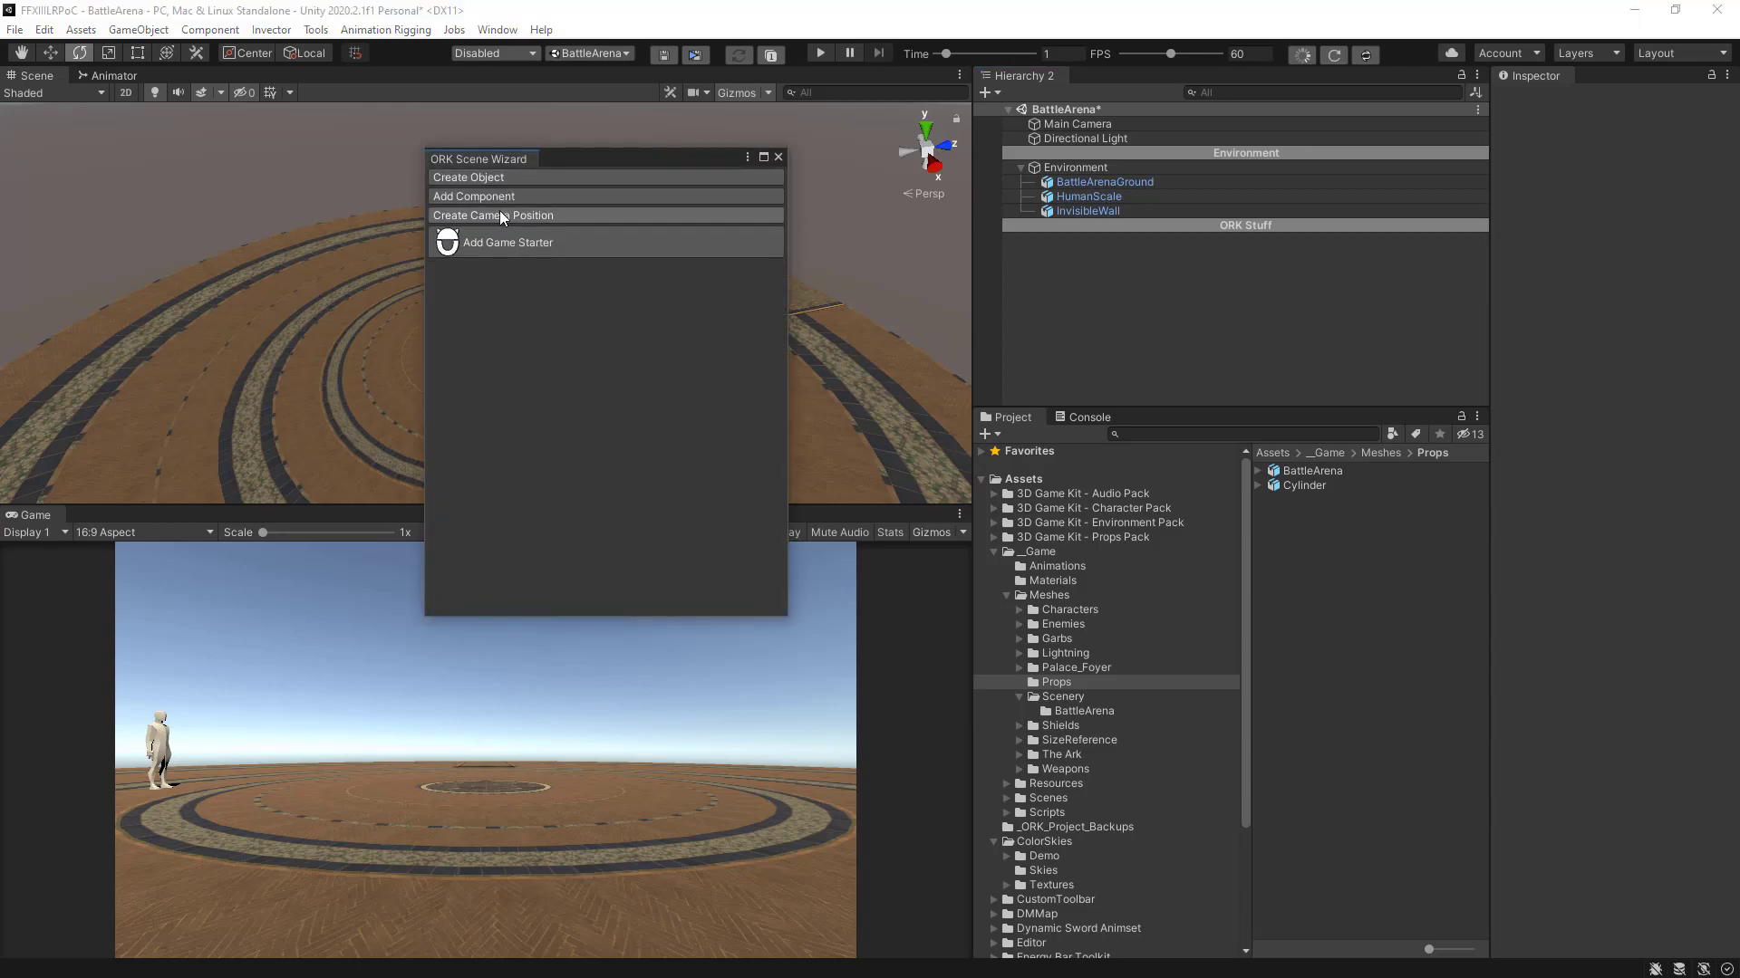
click(507, 177)
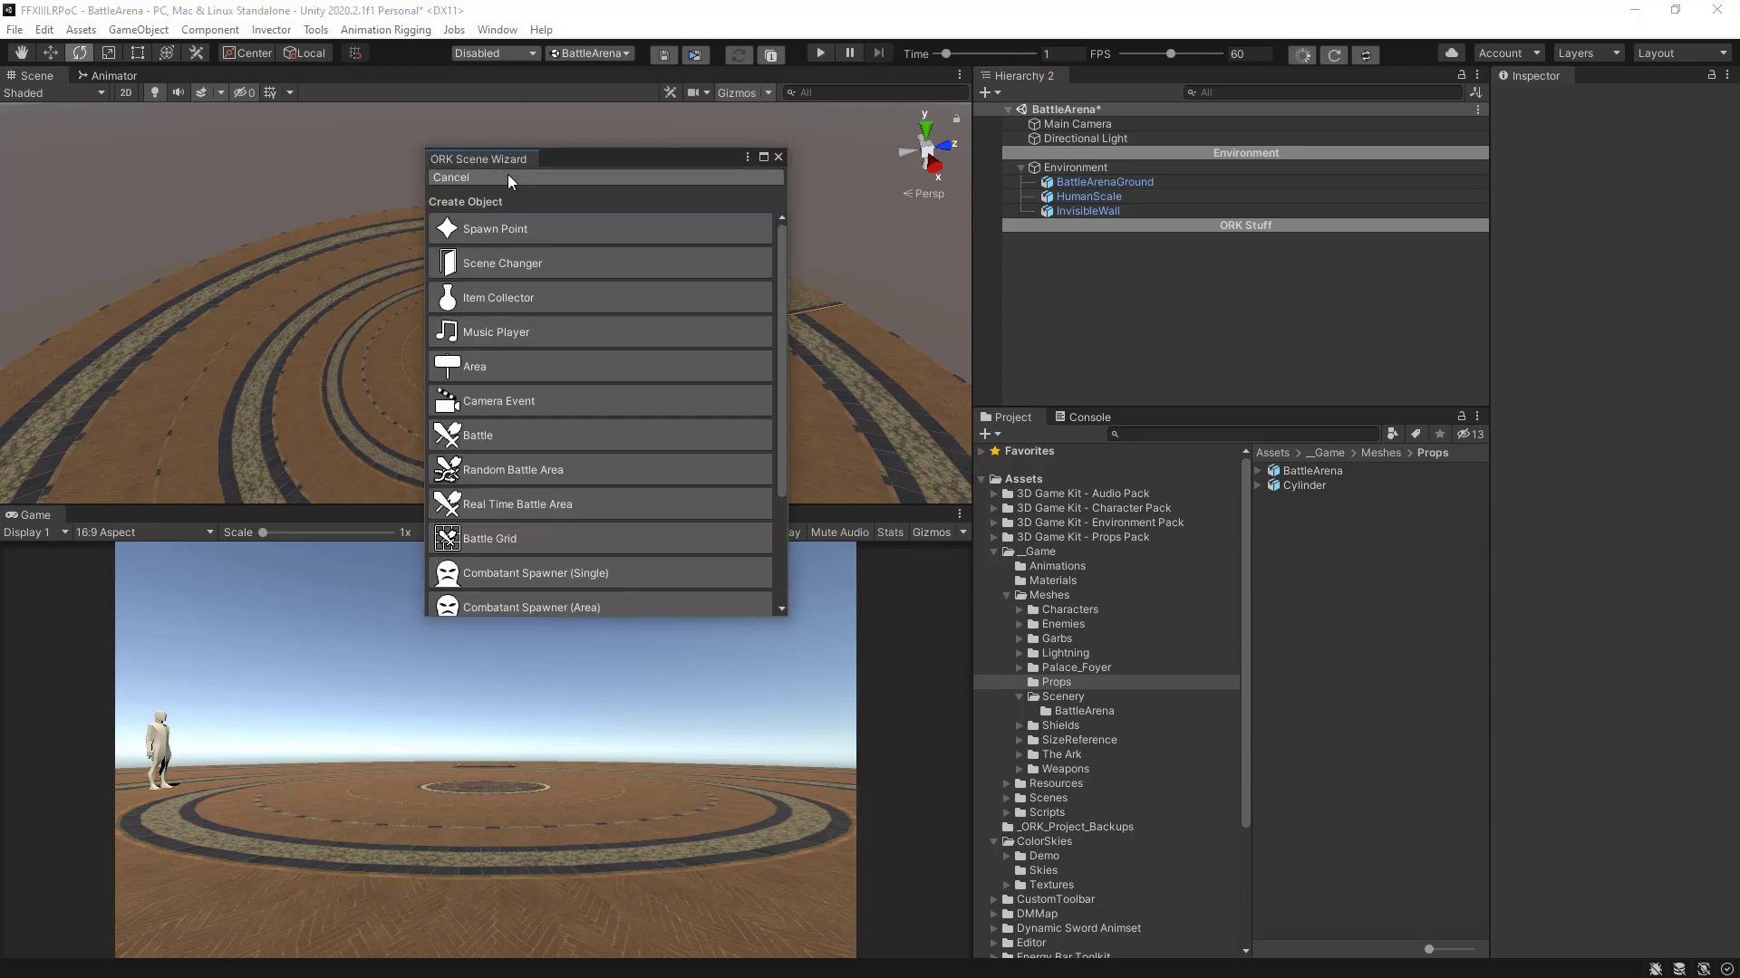
click(533, 231)
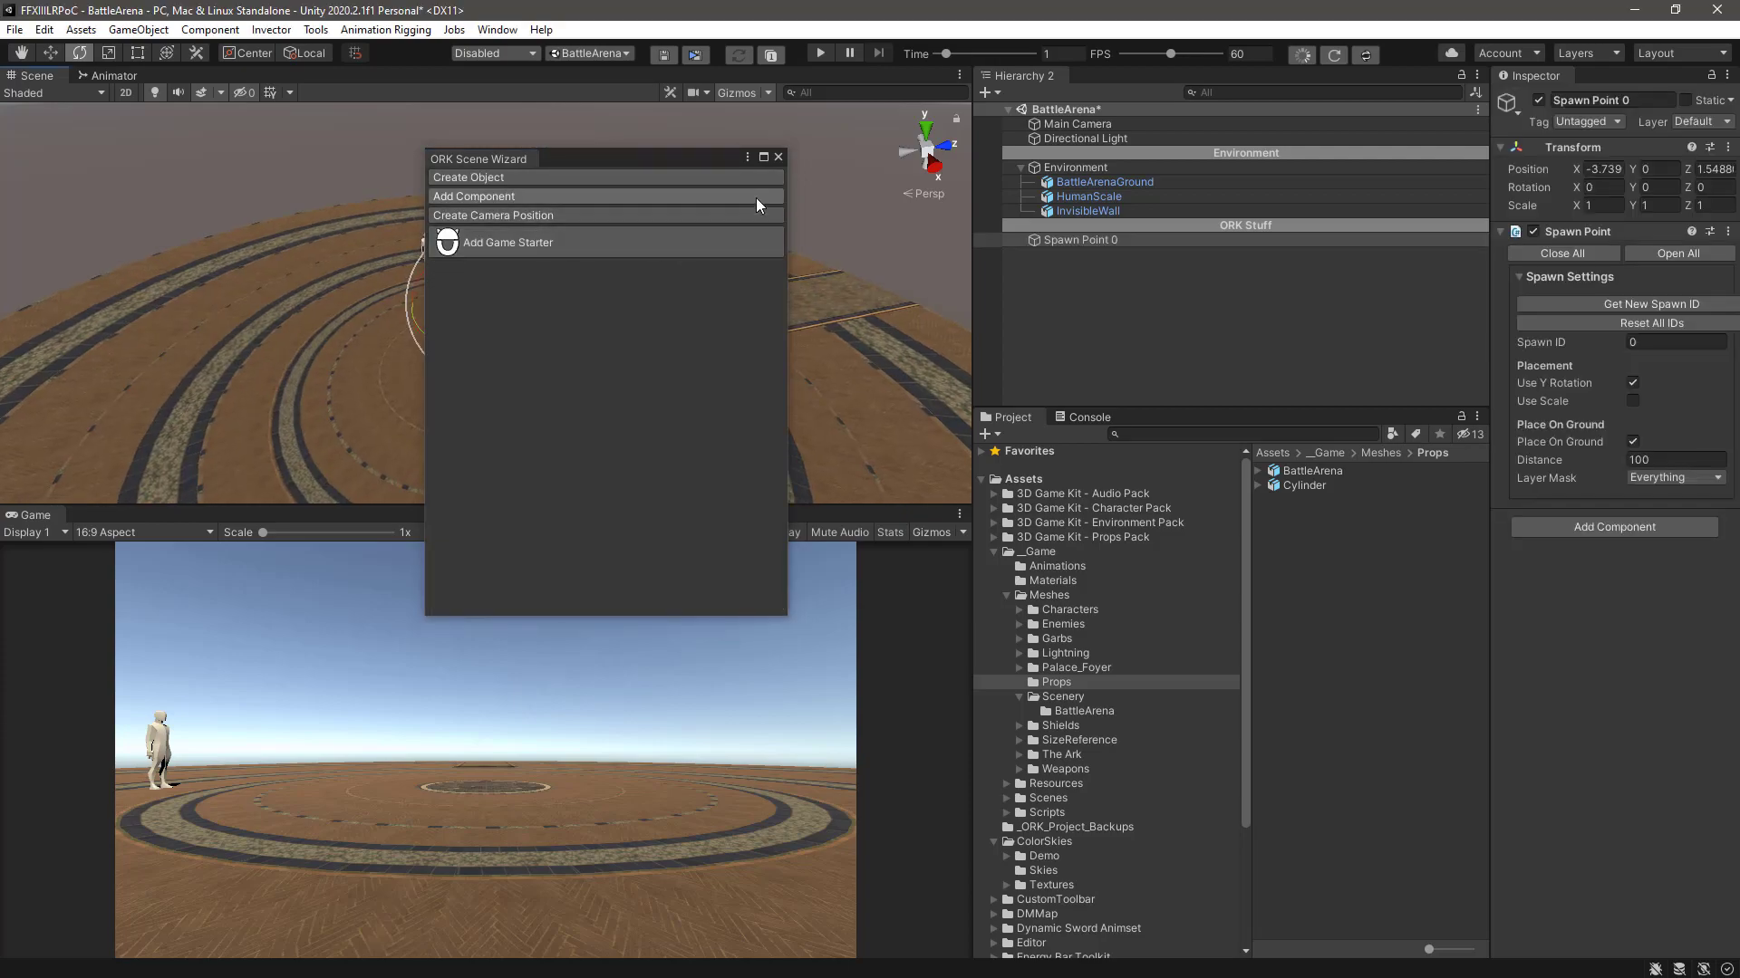
click(776, 157)
- Reset the spawn point's transform and set its position to X -1 and Z -3.5
click(1100, 241)
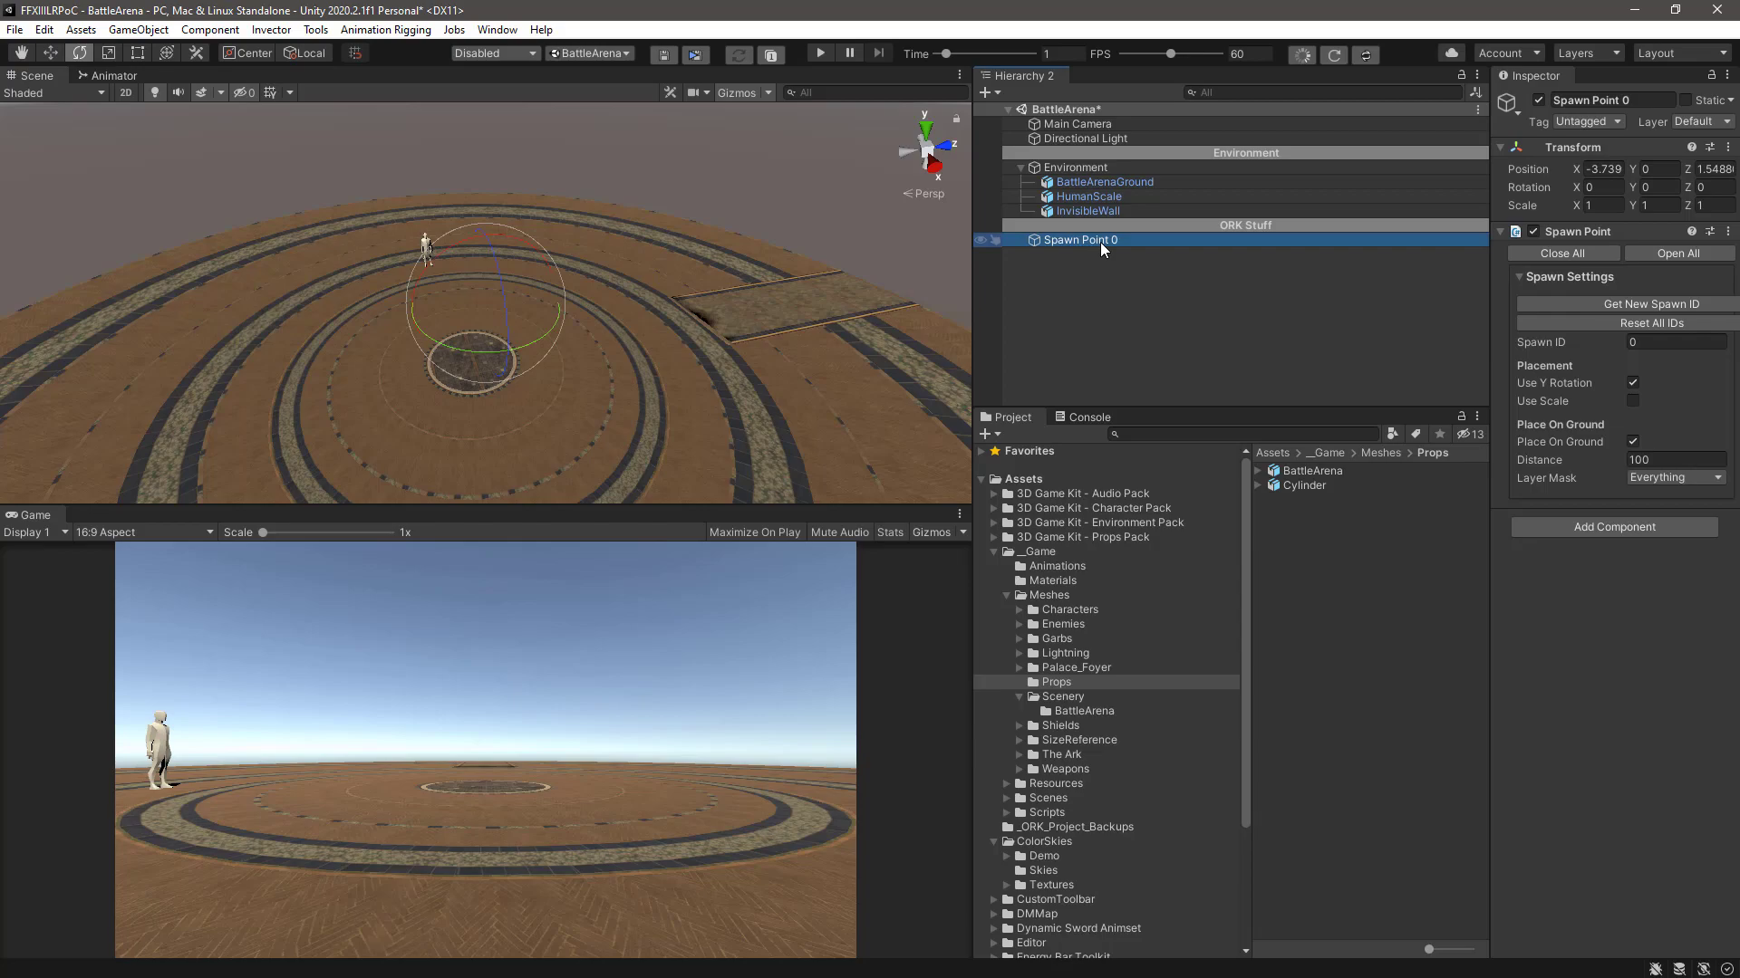
click(1728, 145)
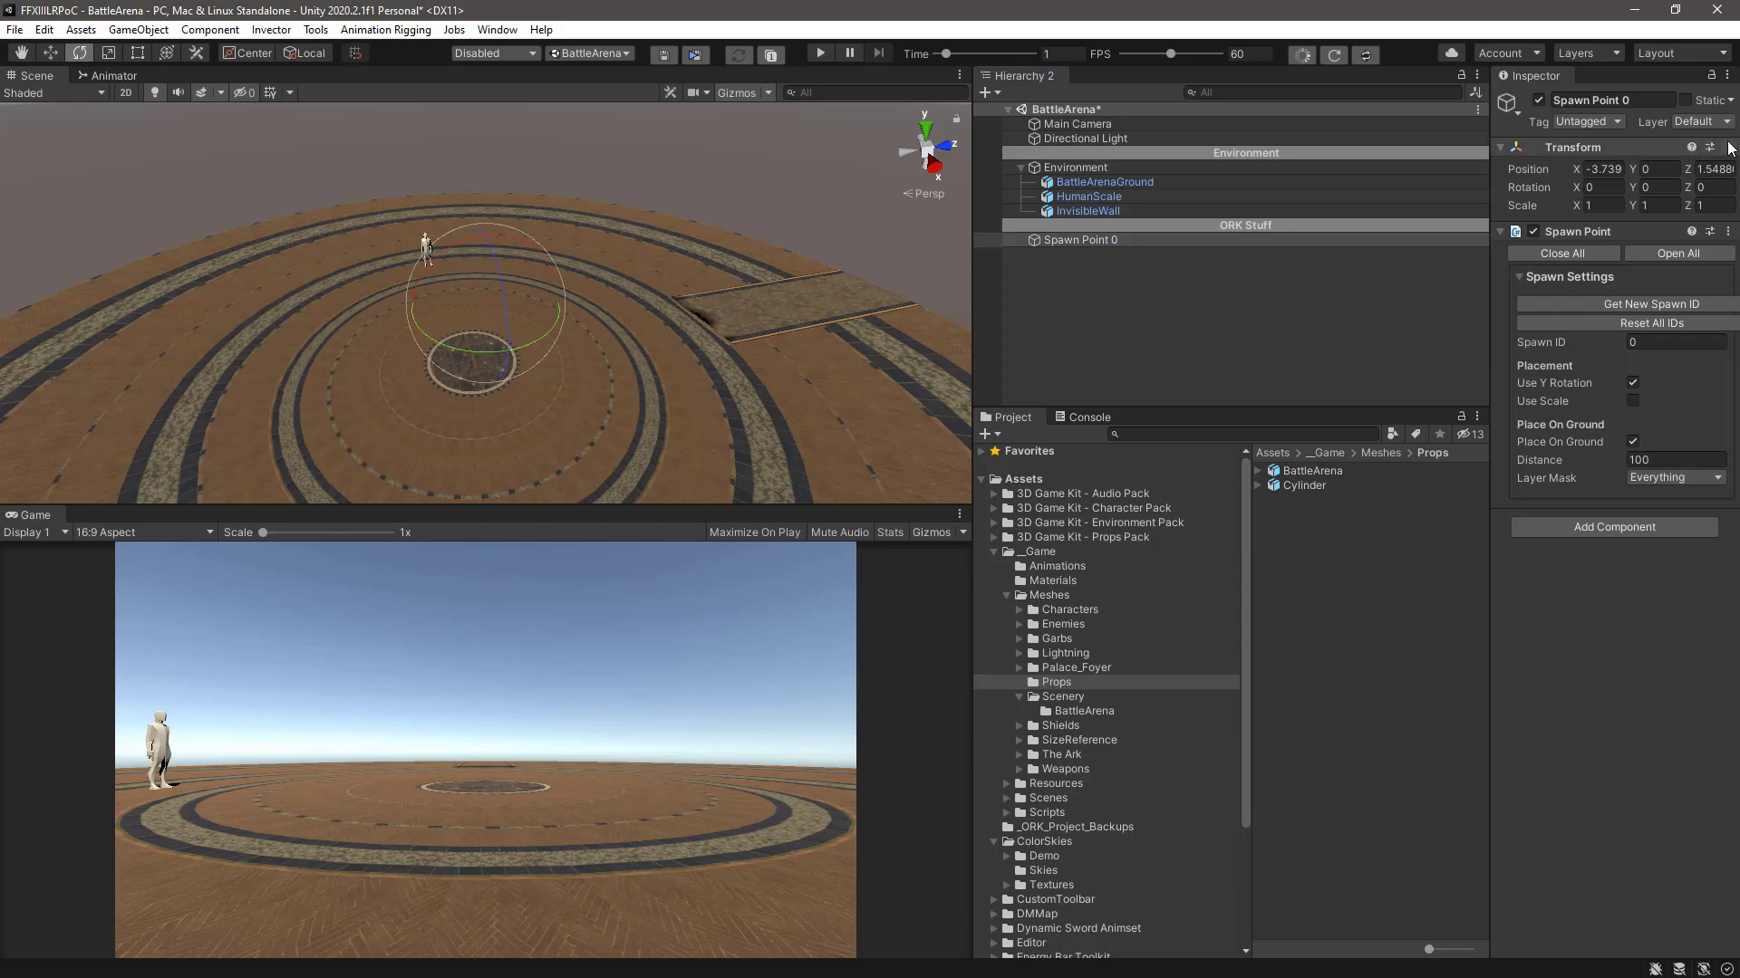
click(1727, 147)
click(1646, 168)
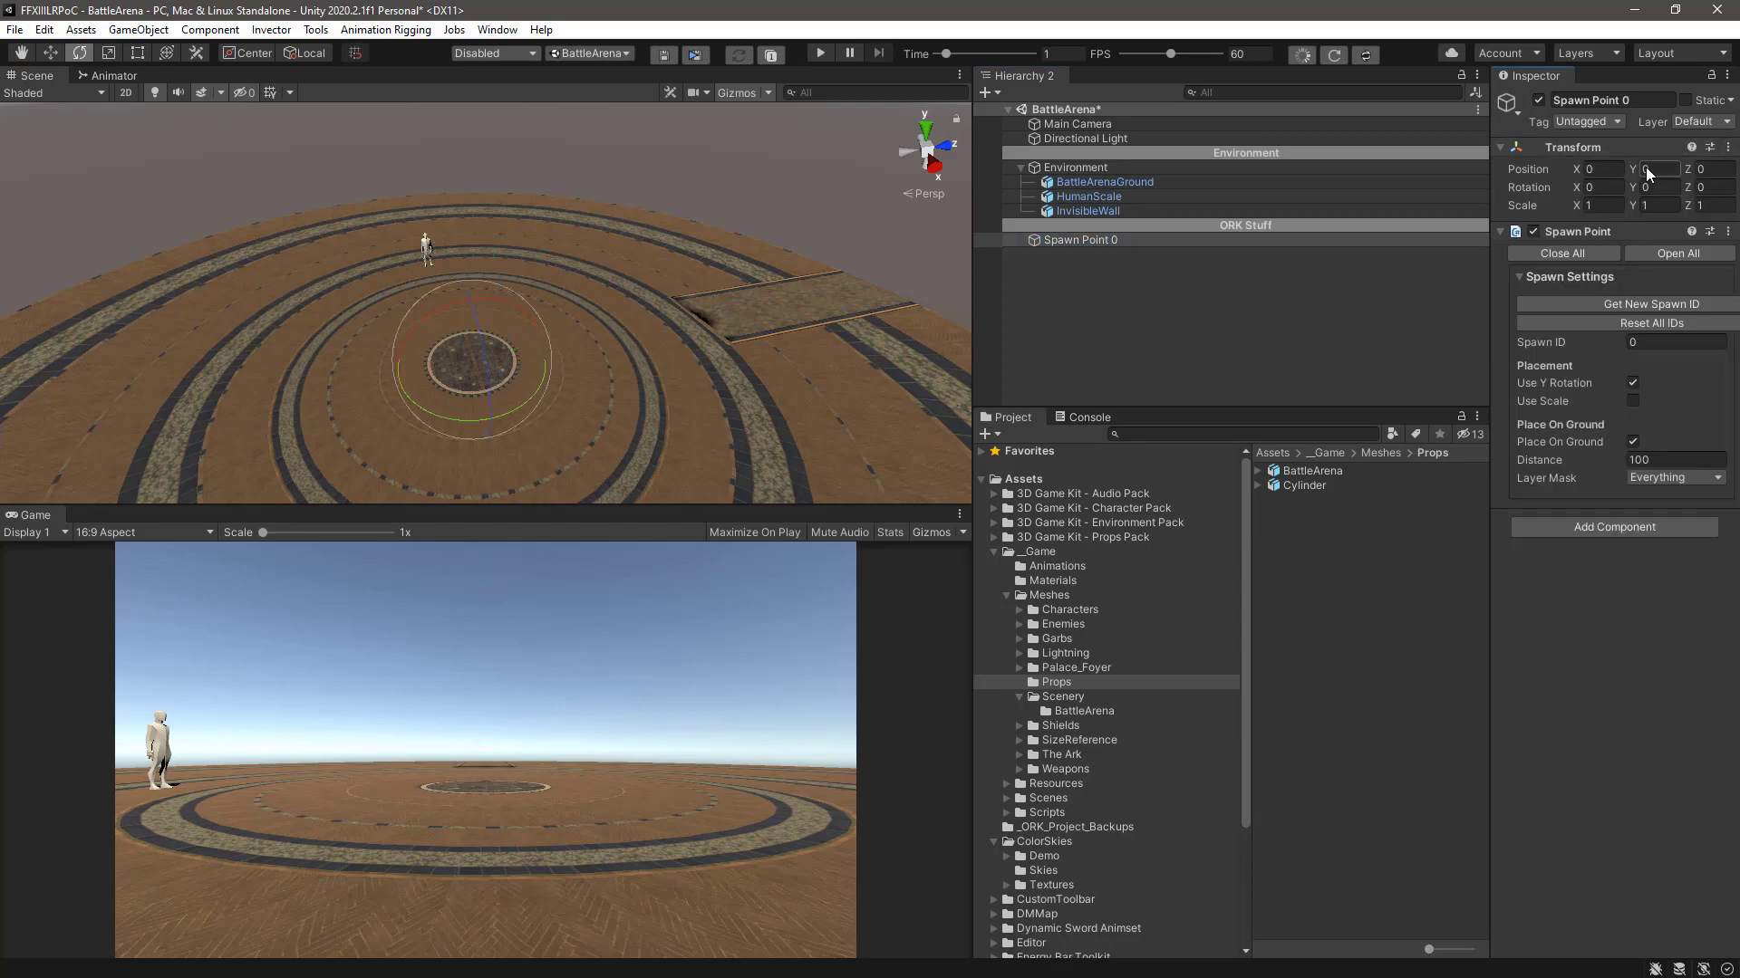
click(1599, 170)
text(-1)
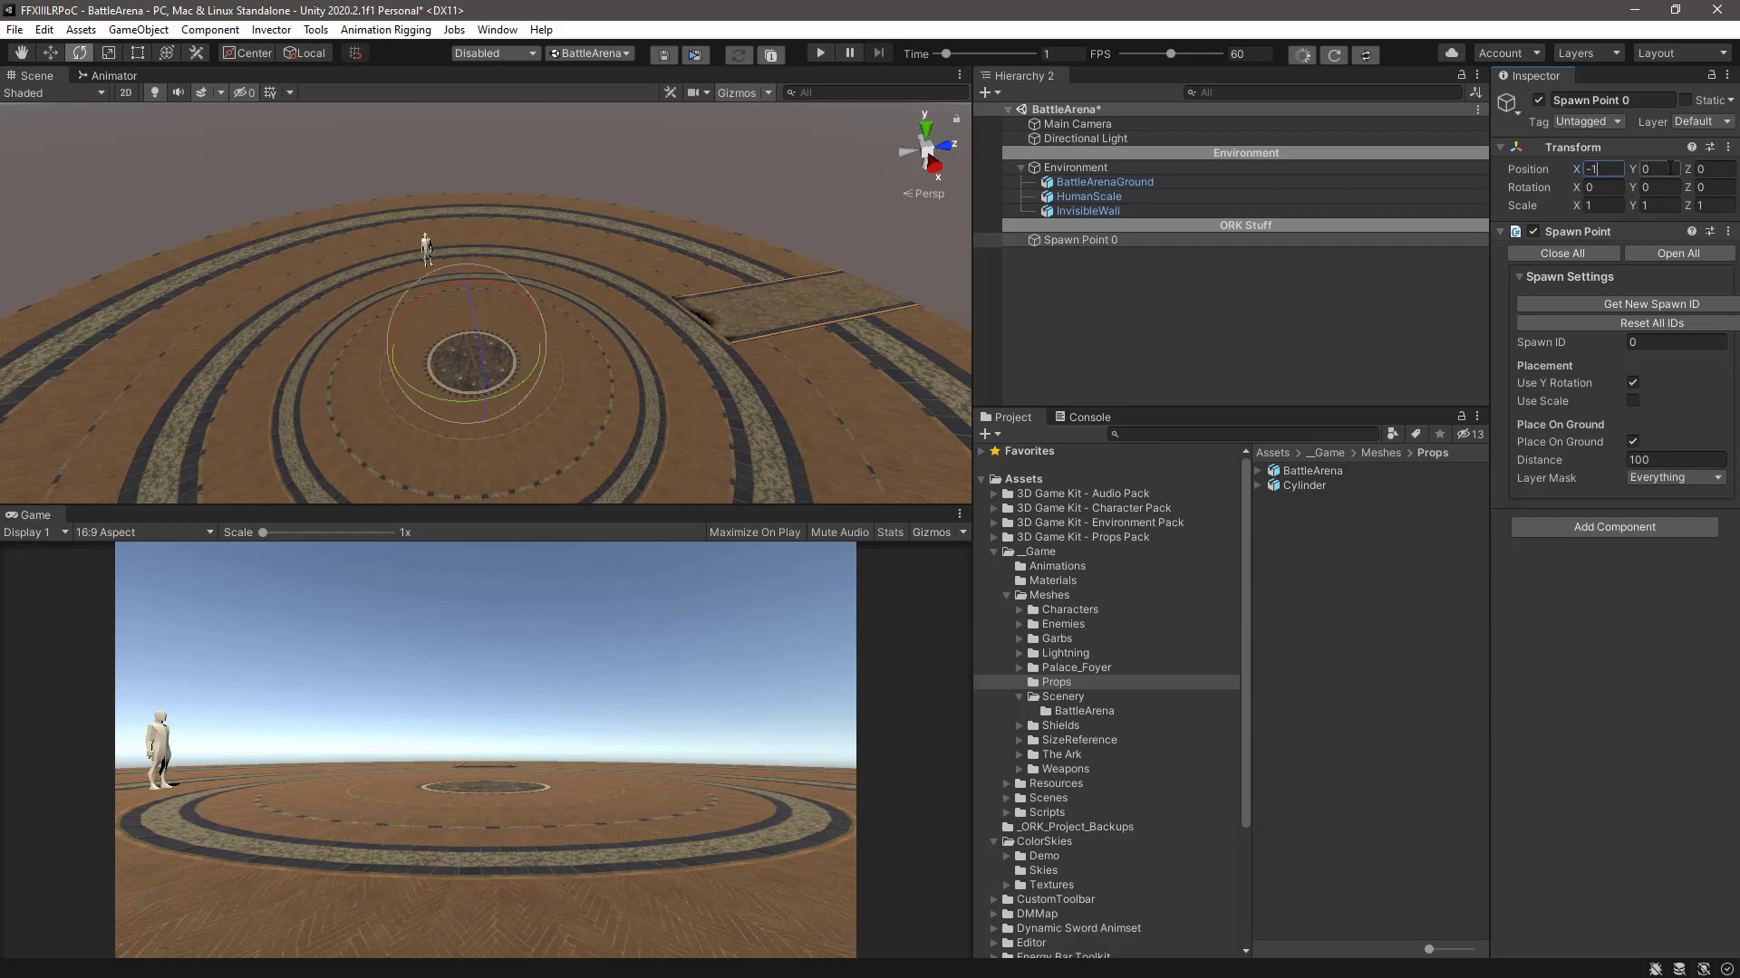
click(1714, 168)
text(-3.5)
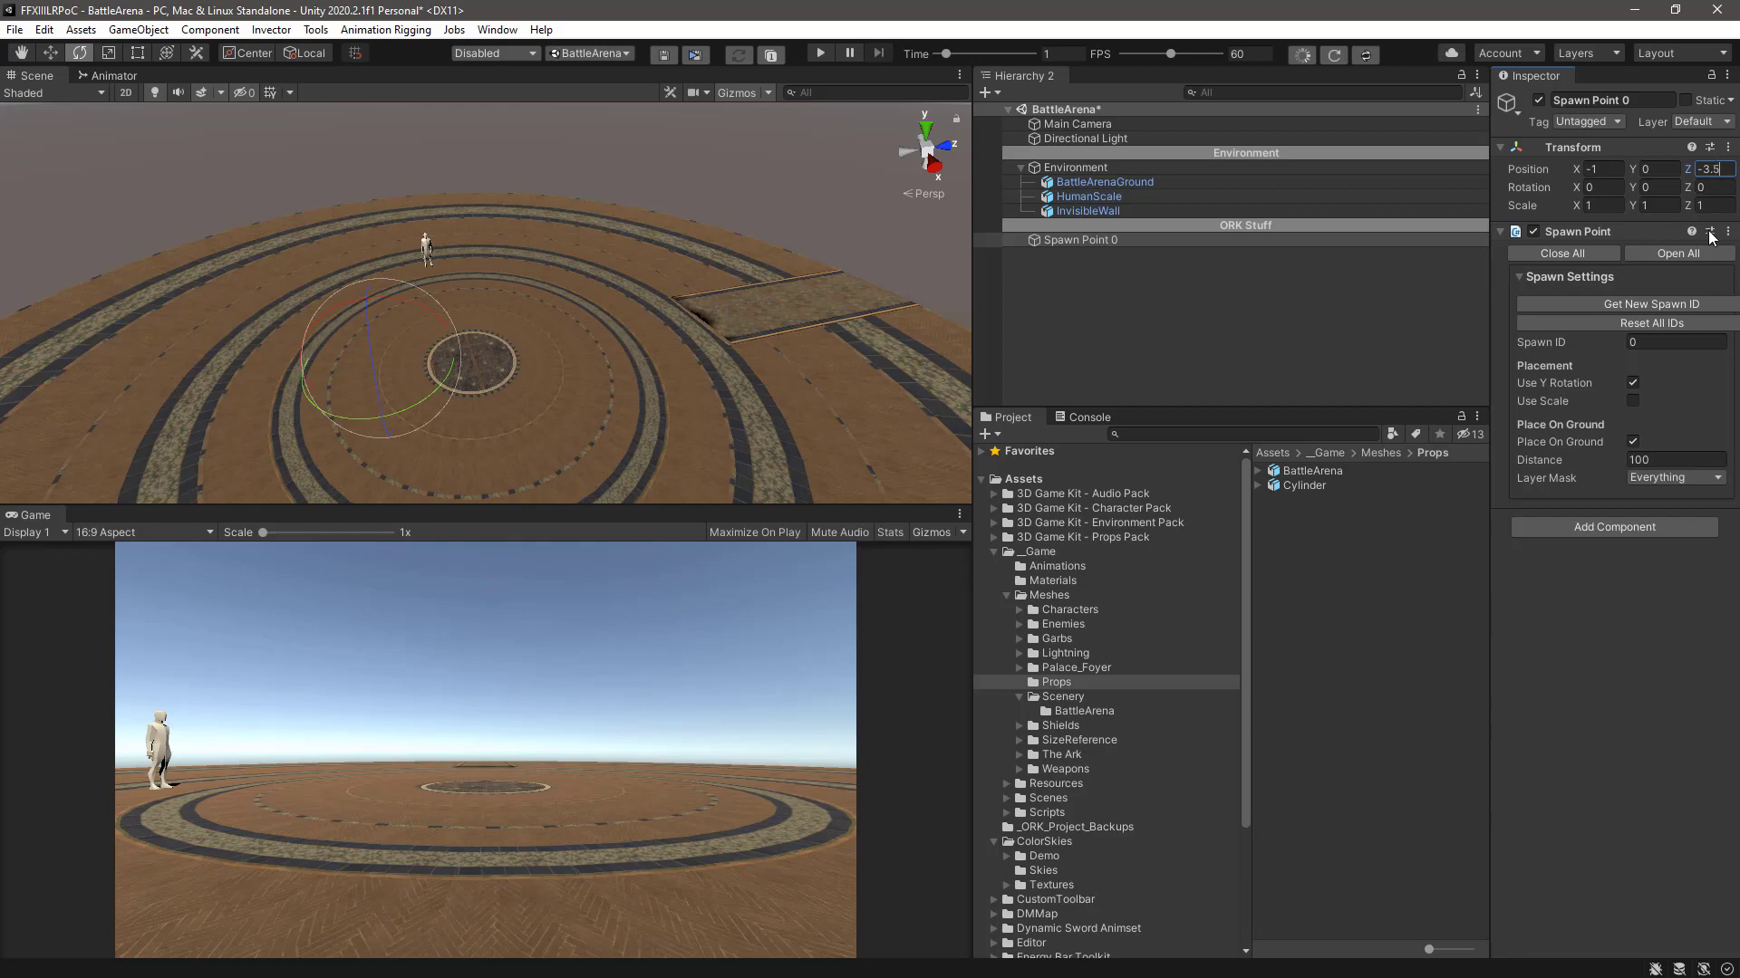
- Disable Place On Ground for the spawn point and check its placement in the arena with the Move tool active
click(1632, 442)
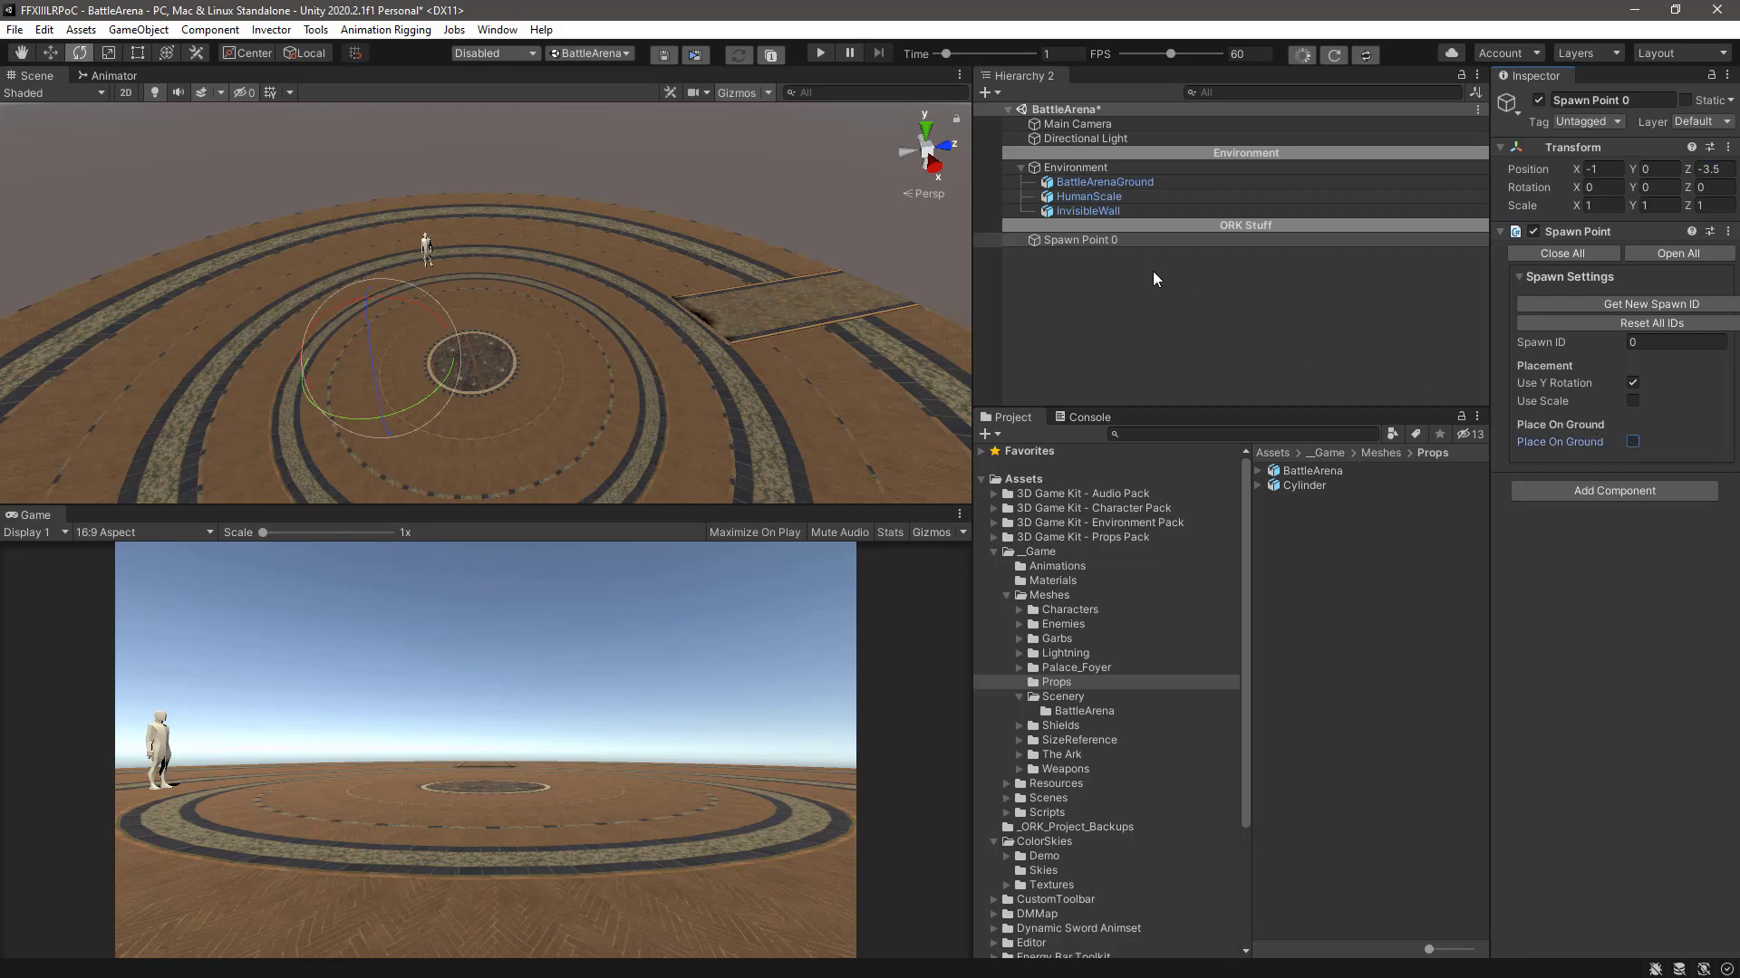
click(1100, 238)
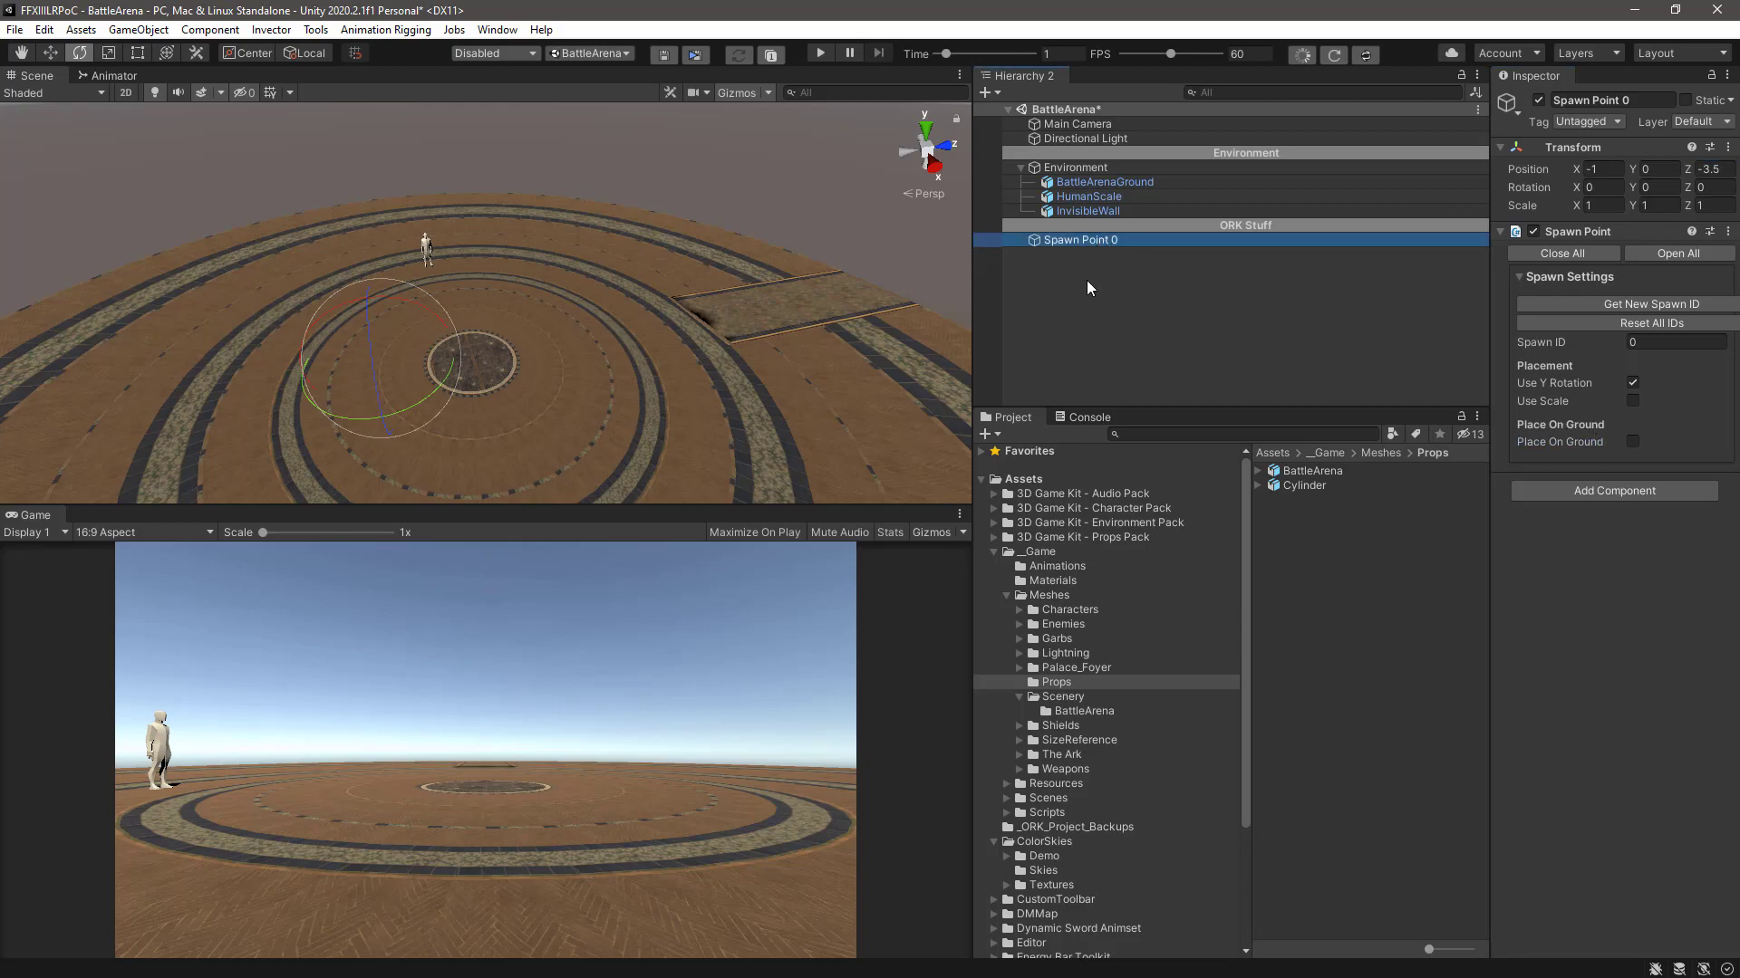
click(51, 52)
alt+drag(582, 415, 512, 350)
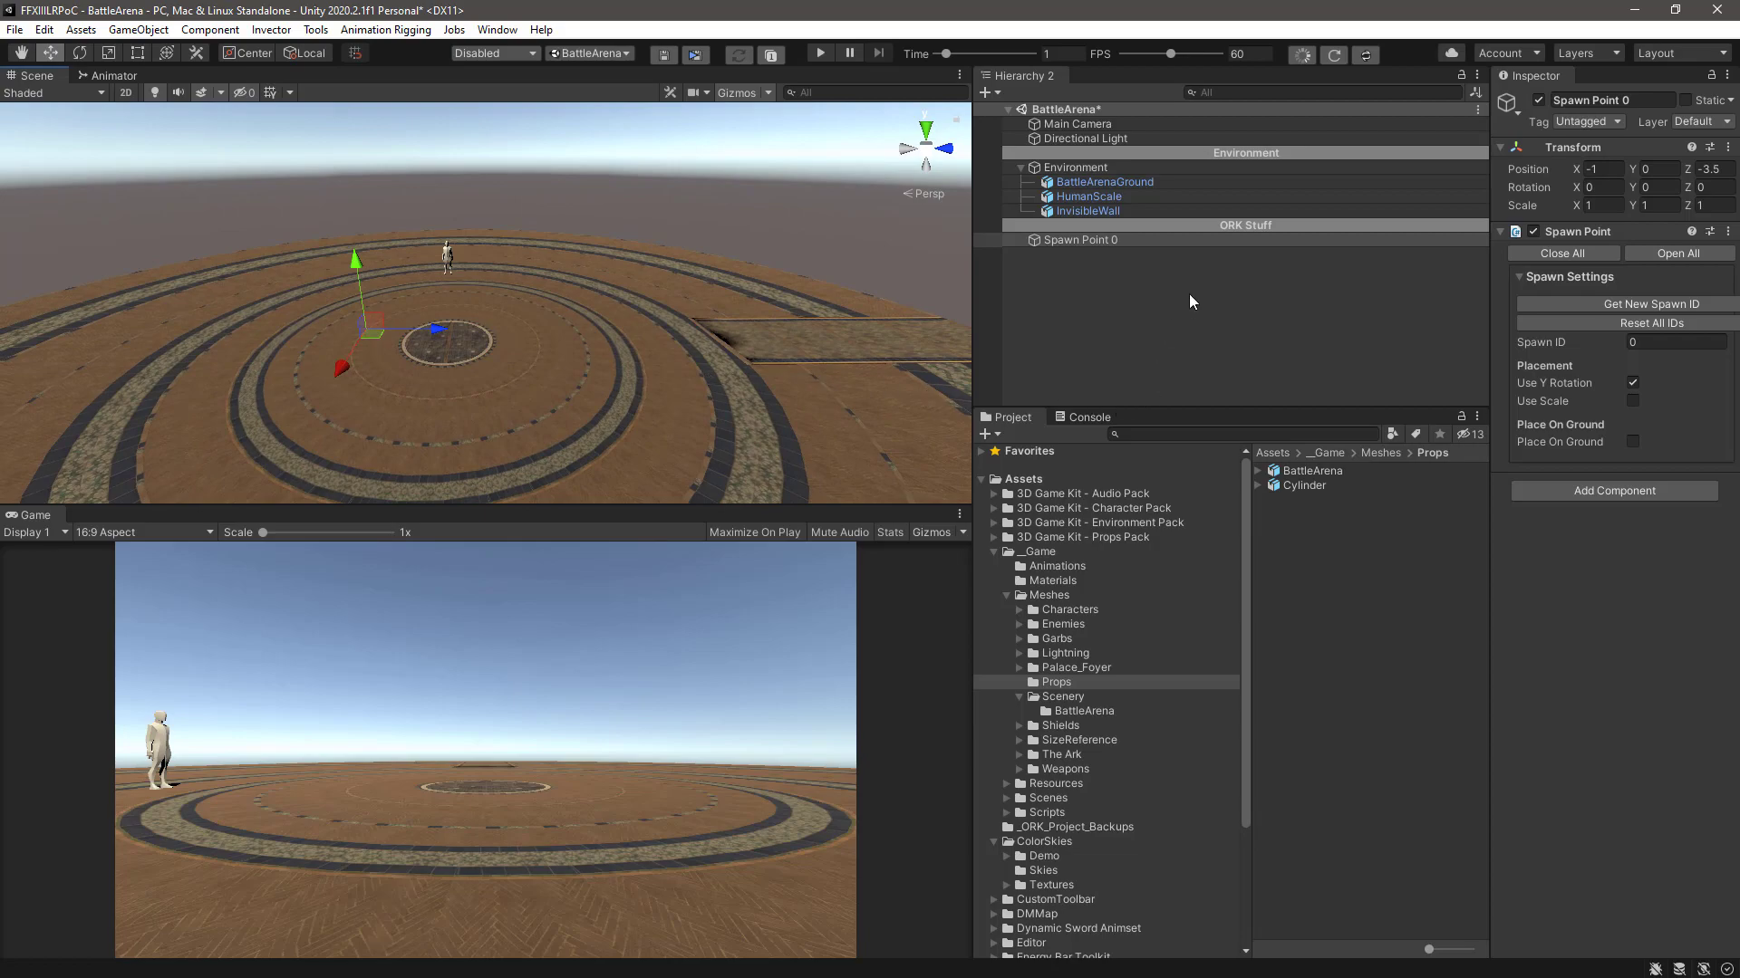
- Add the P_ThirdPersonCamera prefab from the __Game/Resources/Prefabs folder to the scene root below the spawn point
click(1102, 124)
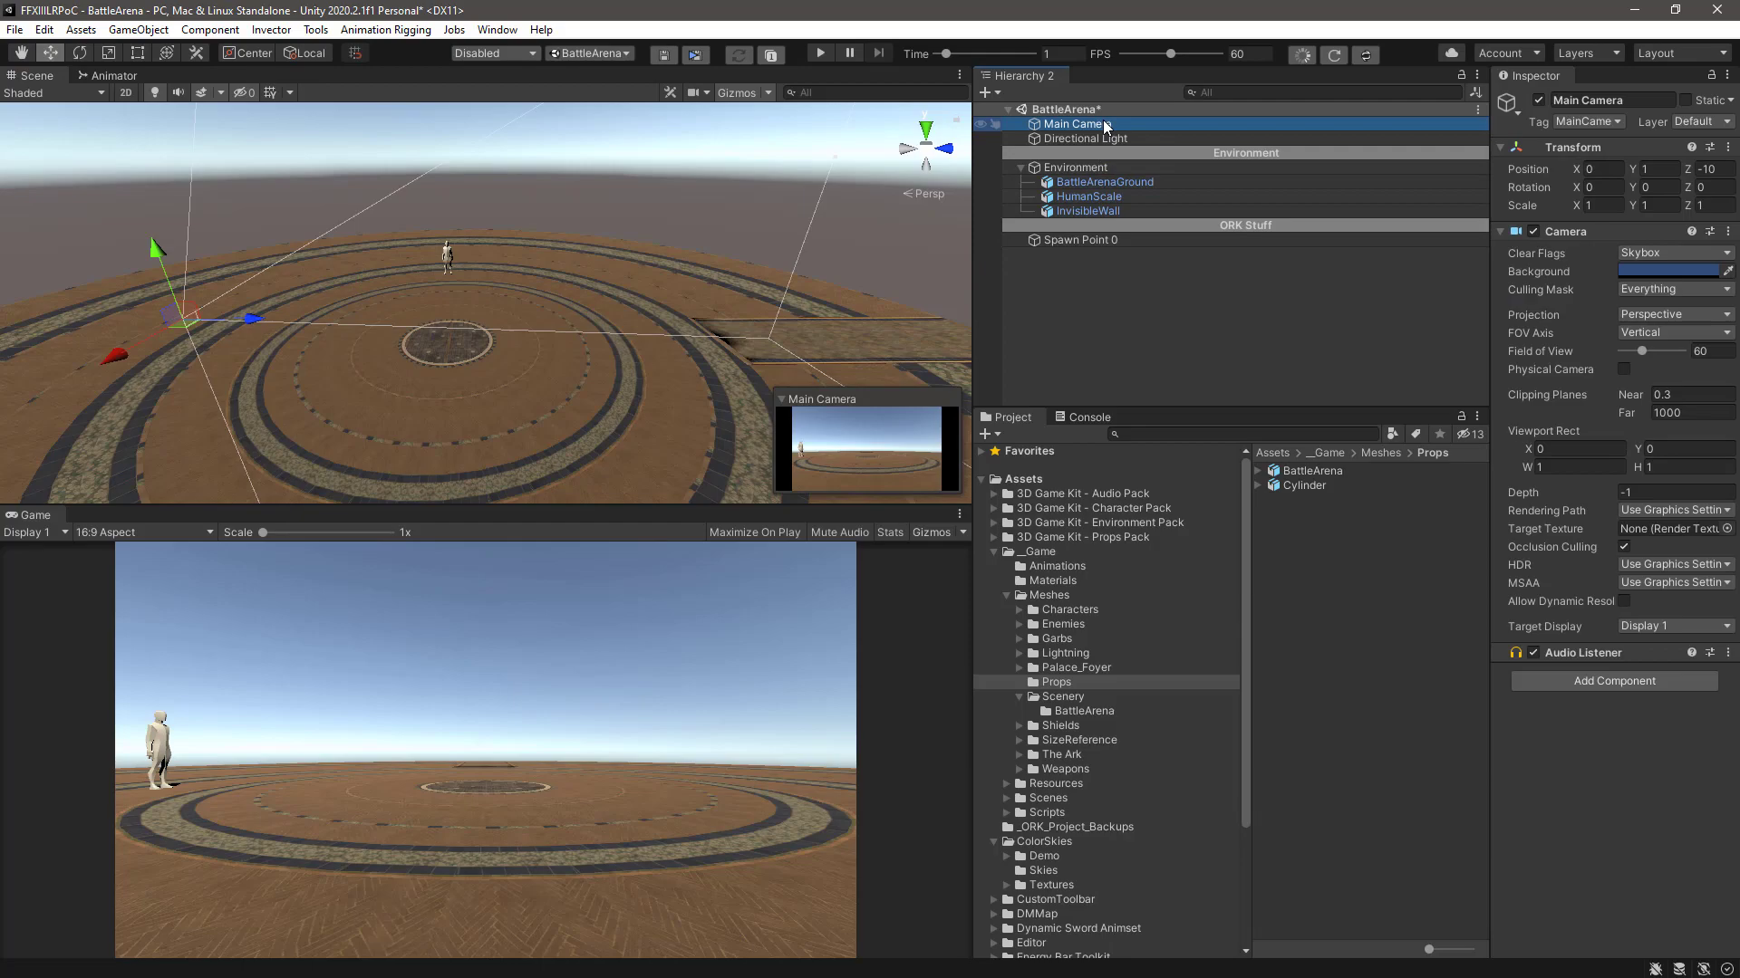
key(ctrl+z)
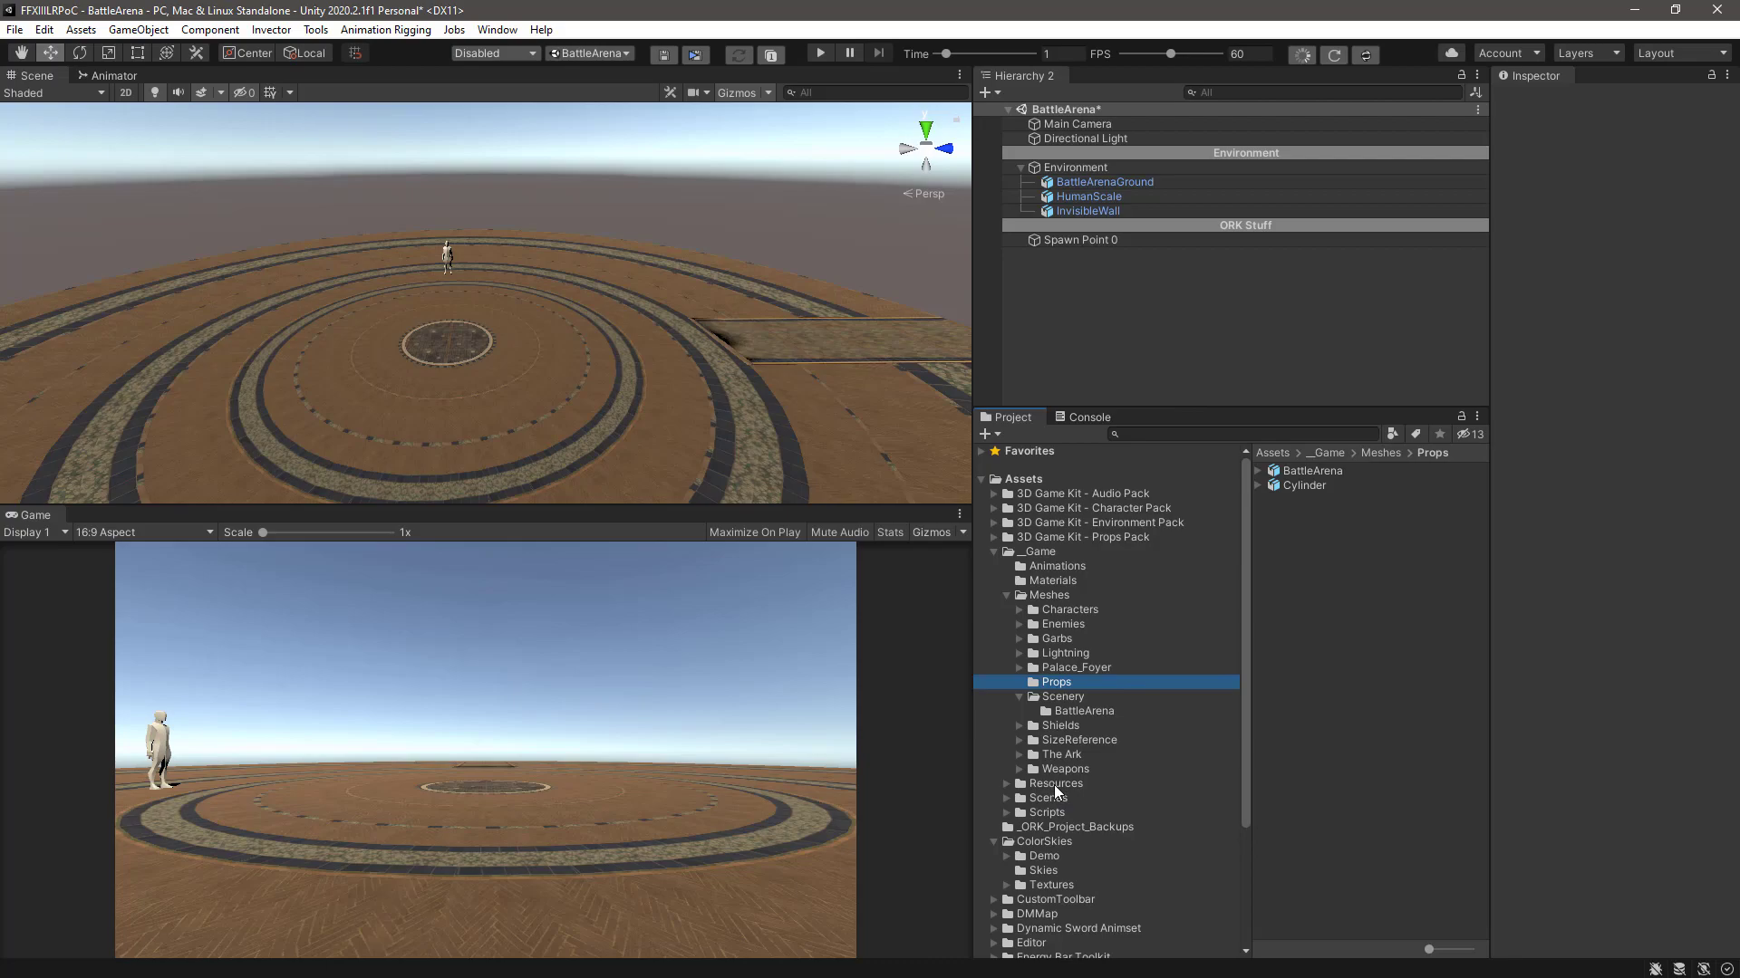
click(1008, 784)
click(1006, 784)
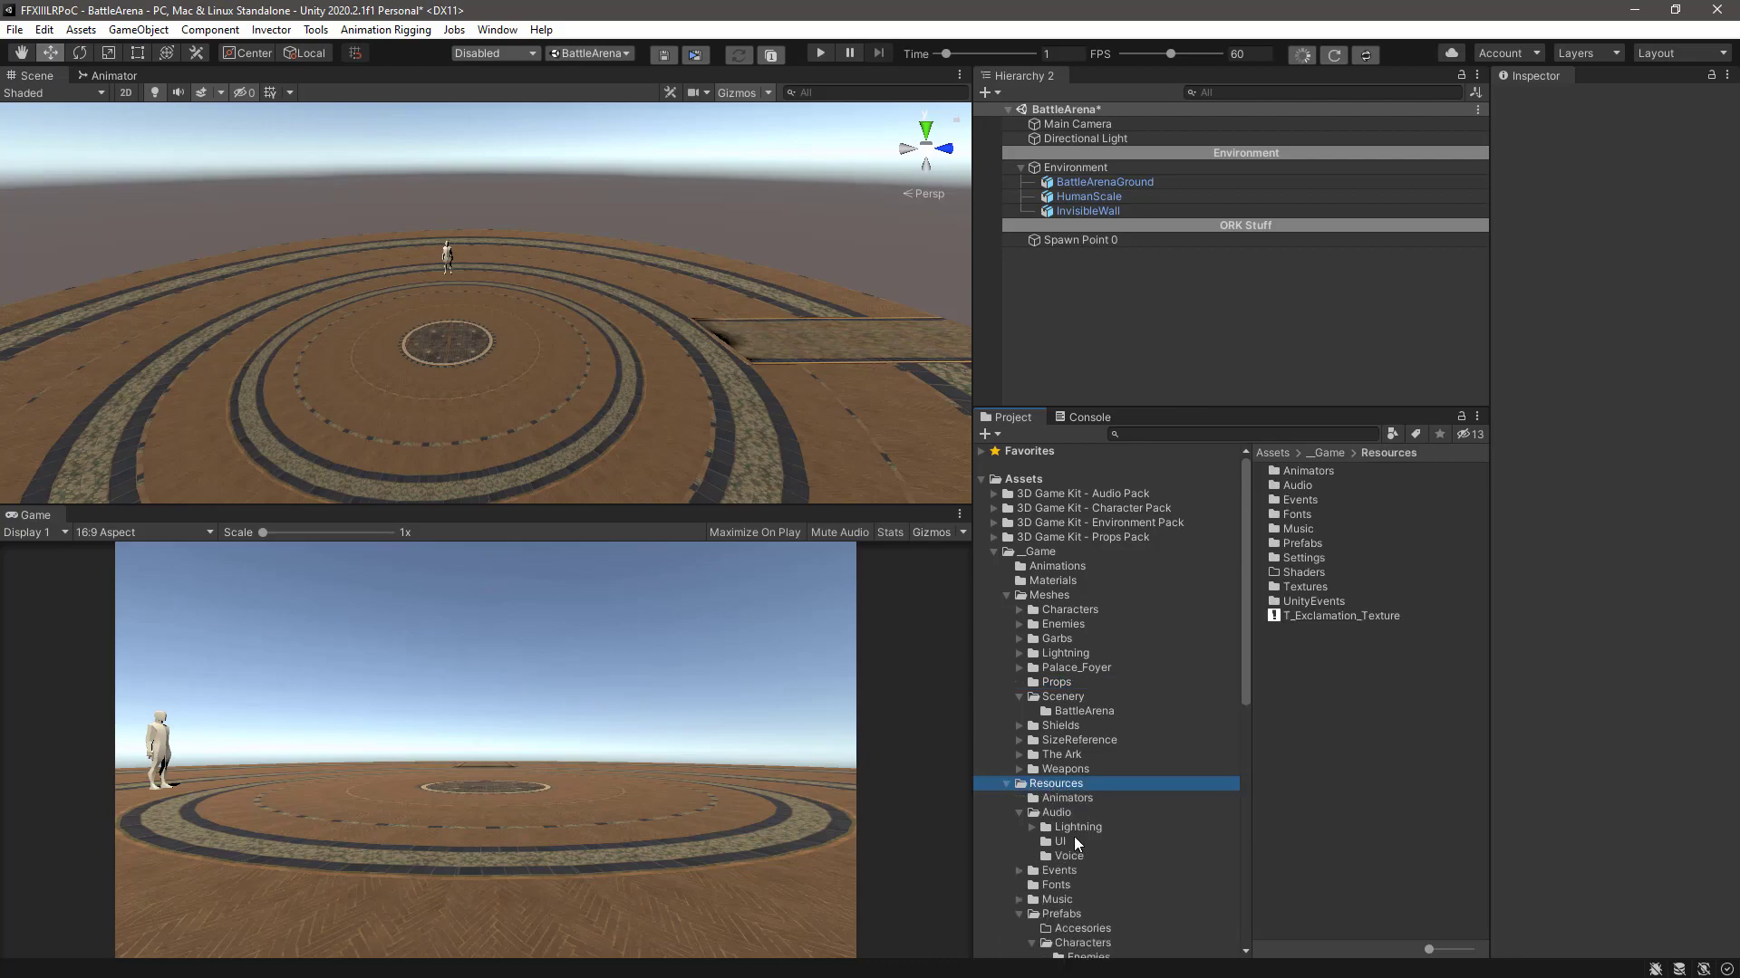
scroll(1074, 835, down, 3)
click(1080, 752)
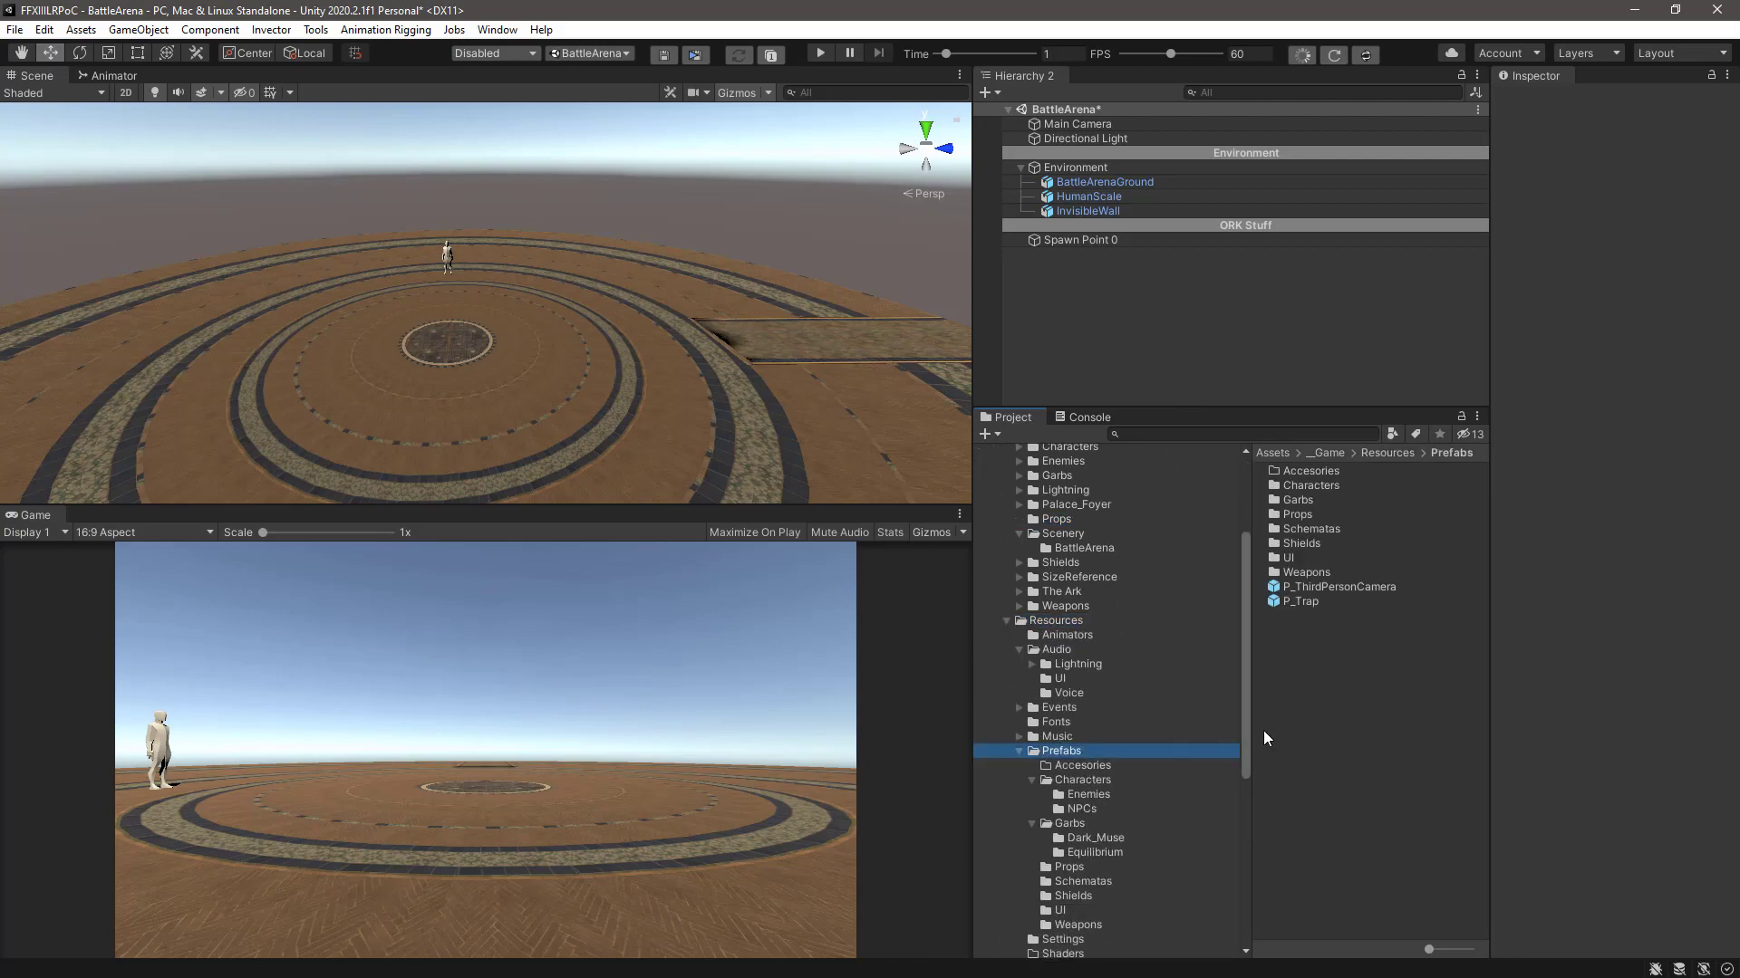
click(1278, 587)
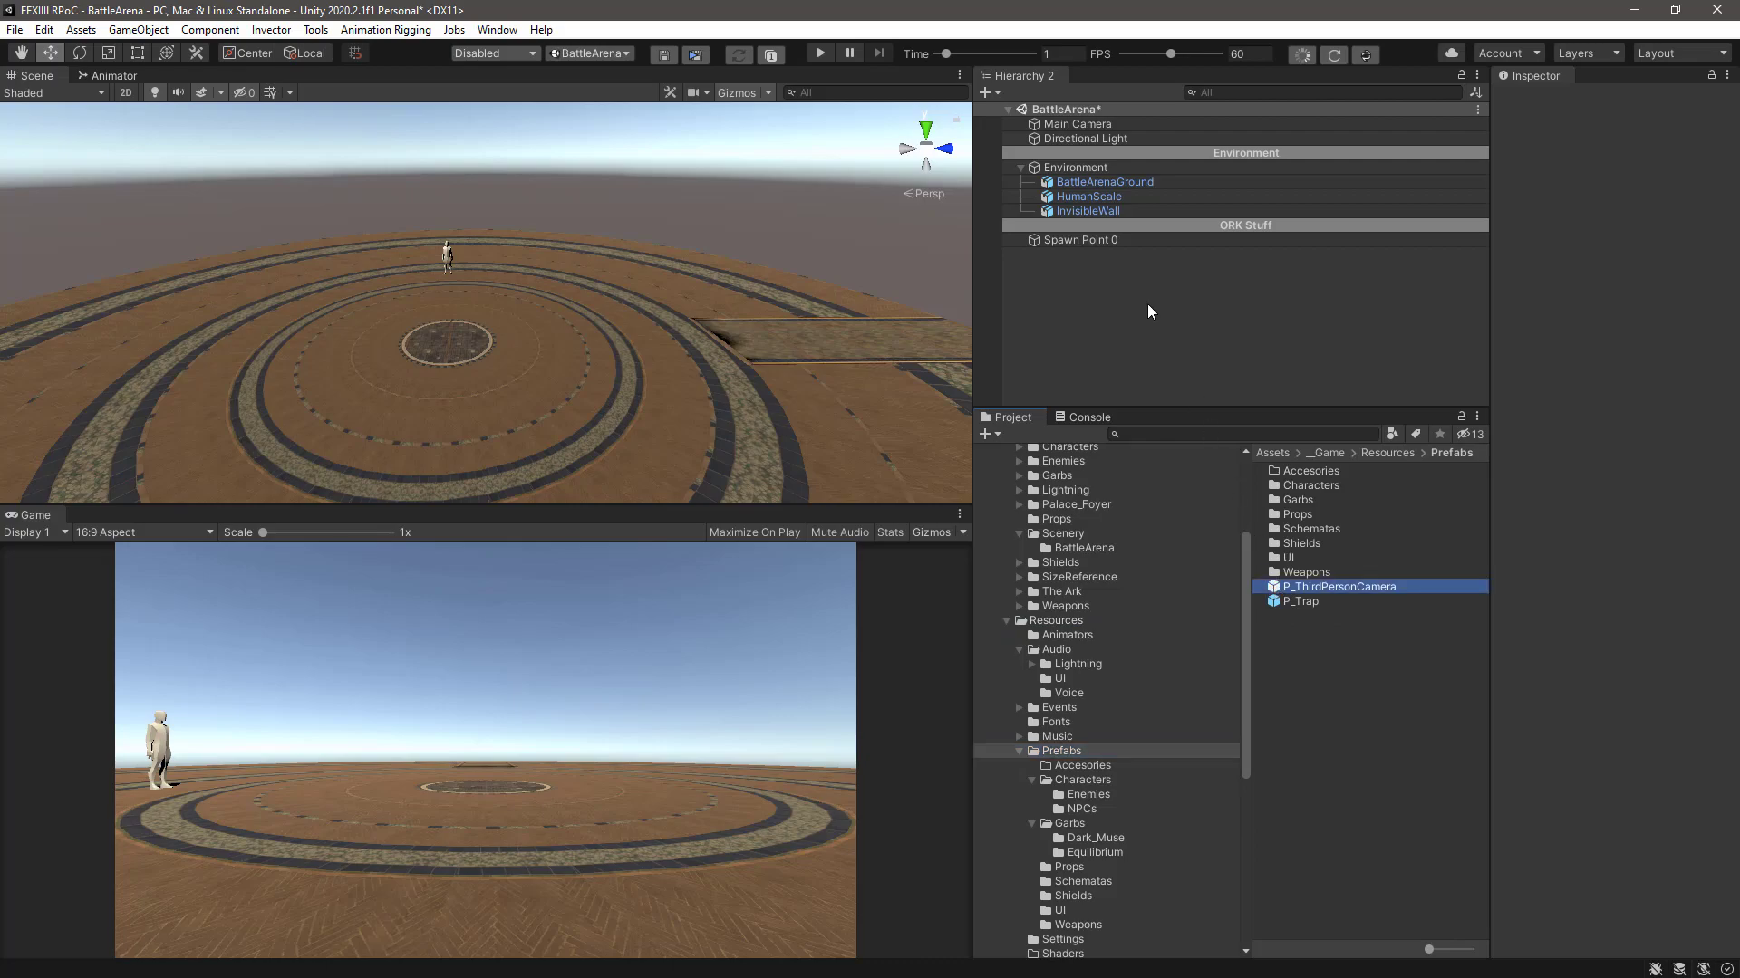
drag(1280, 589, 1161, 275)
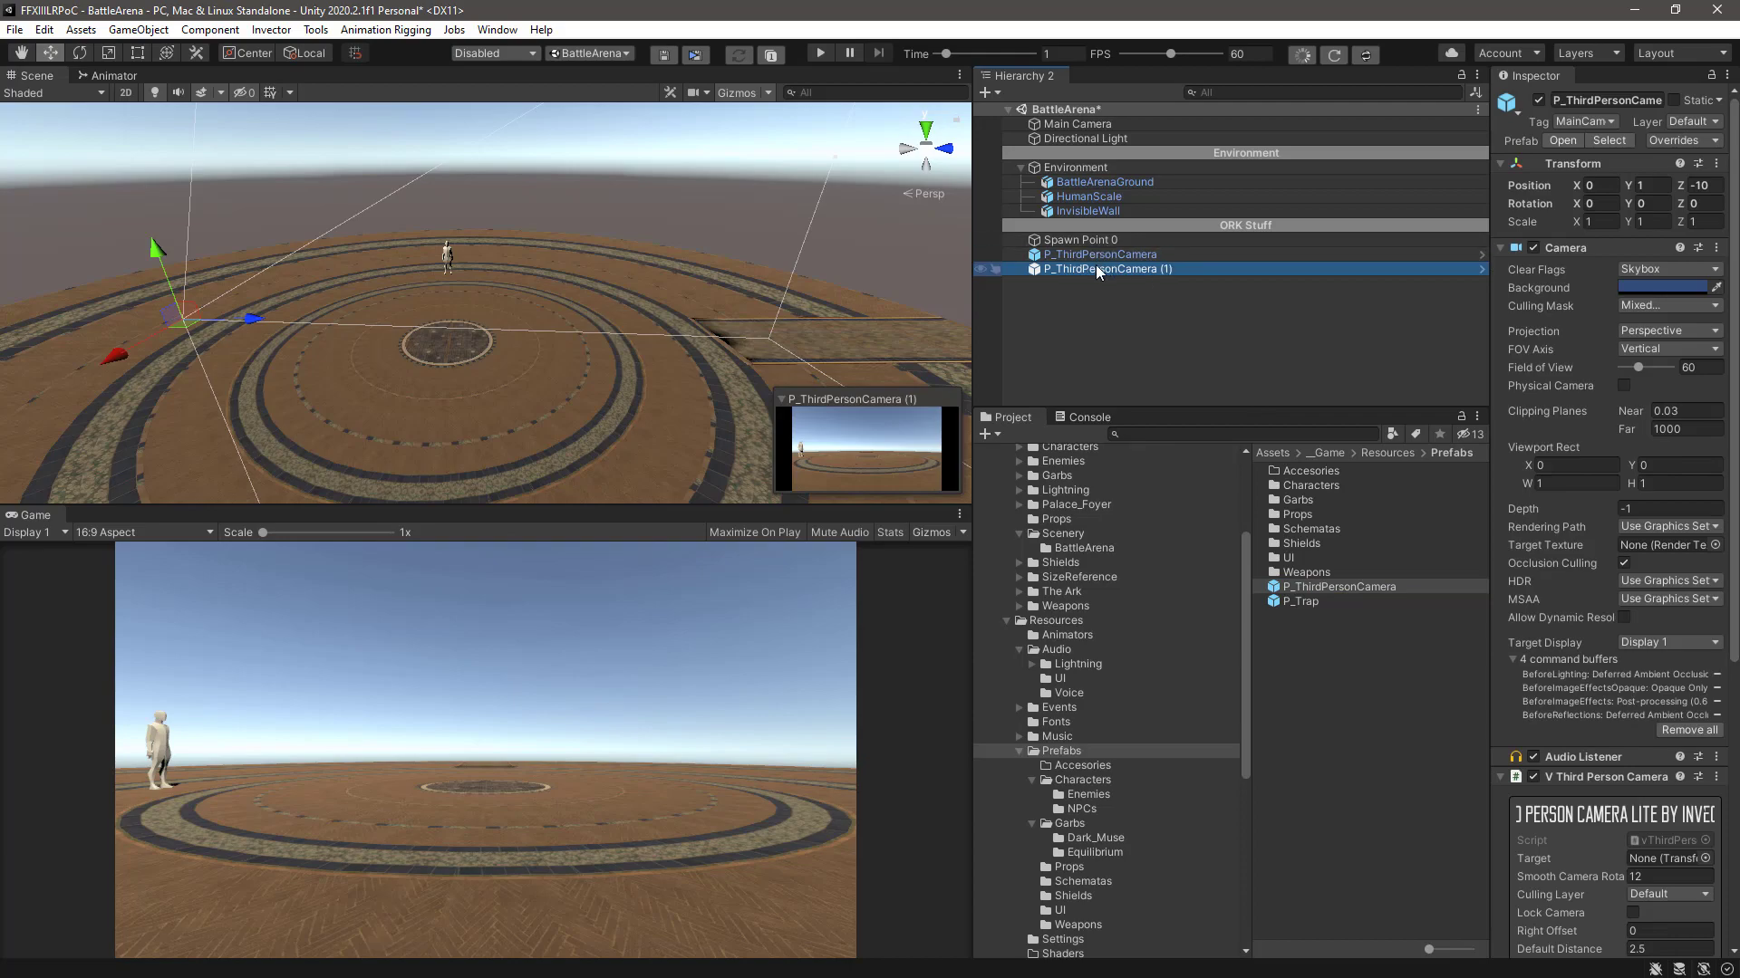
- Delete the duplicate P_ThirdPersonCamera (1) and the default Main Camera from the scene
key(Delete)
click(1091, 127)
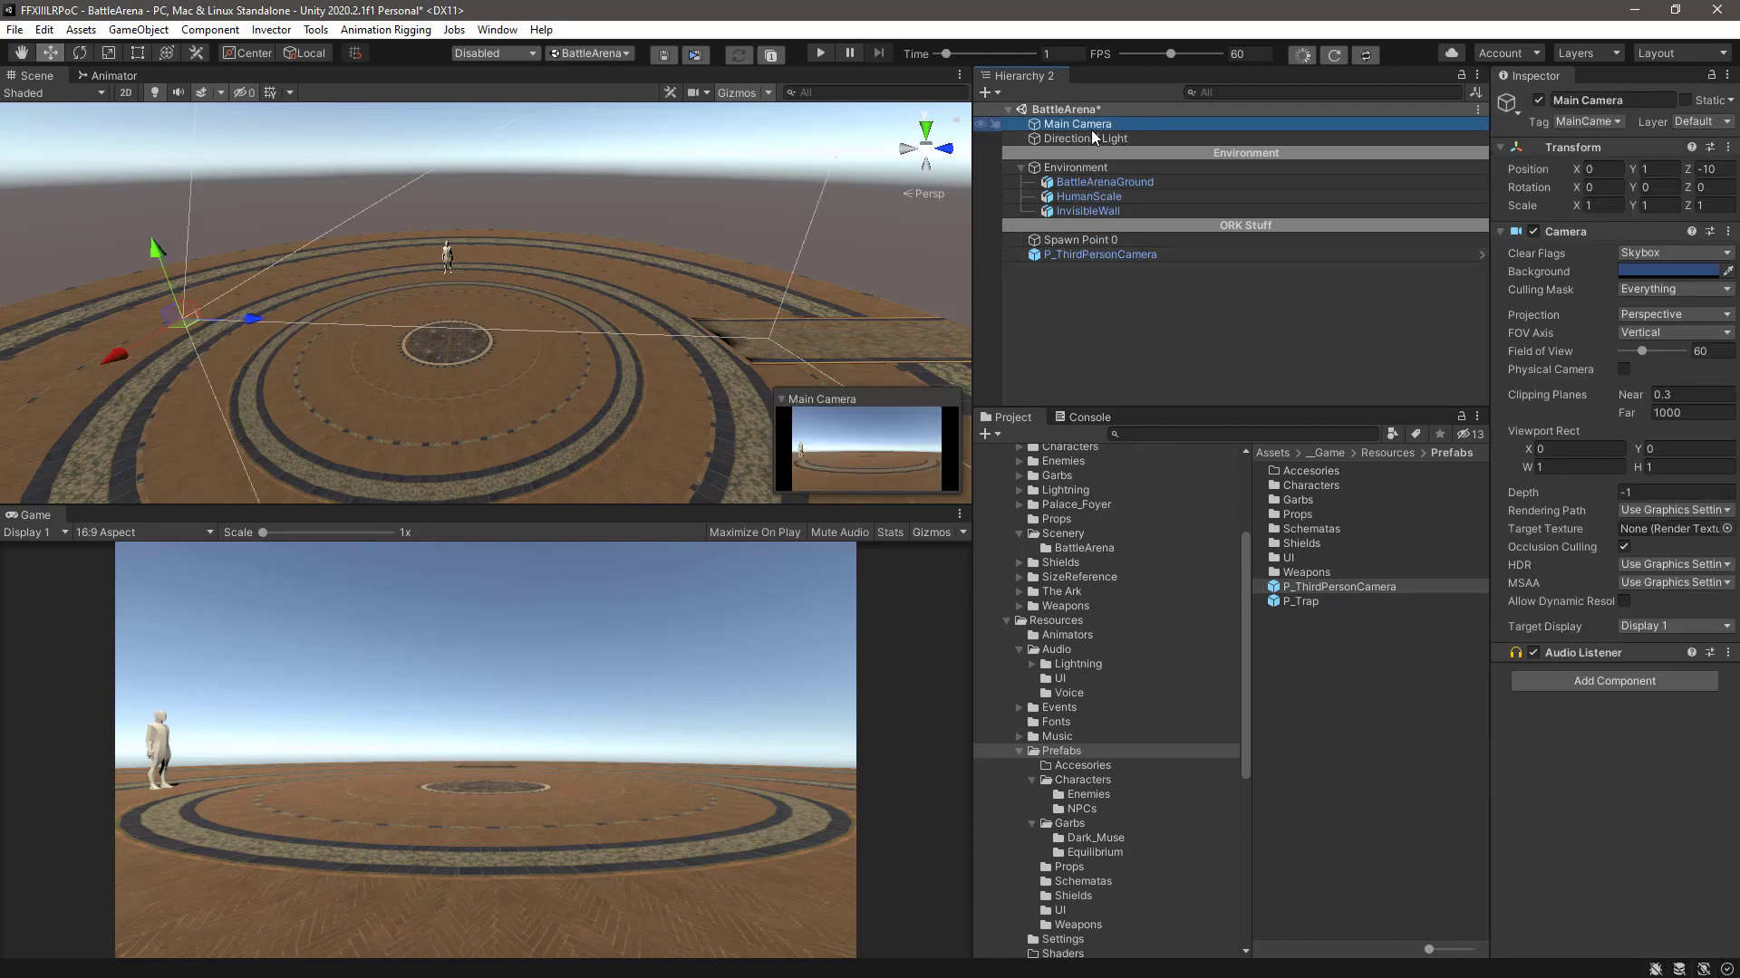
key(Delete)
click(1067, 241)
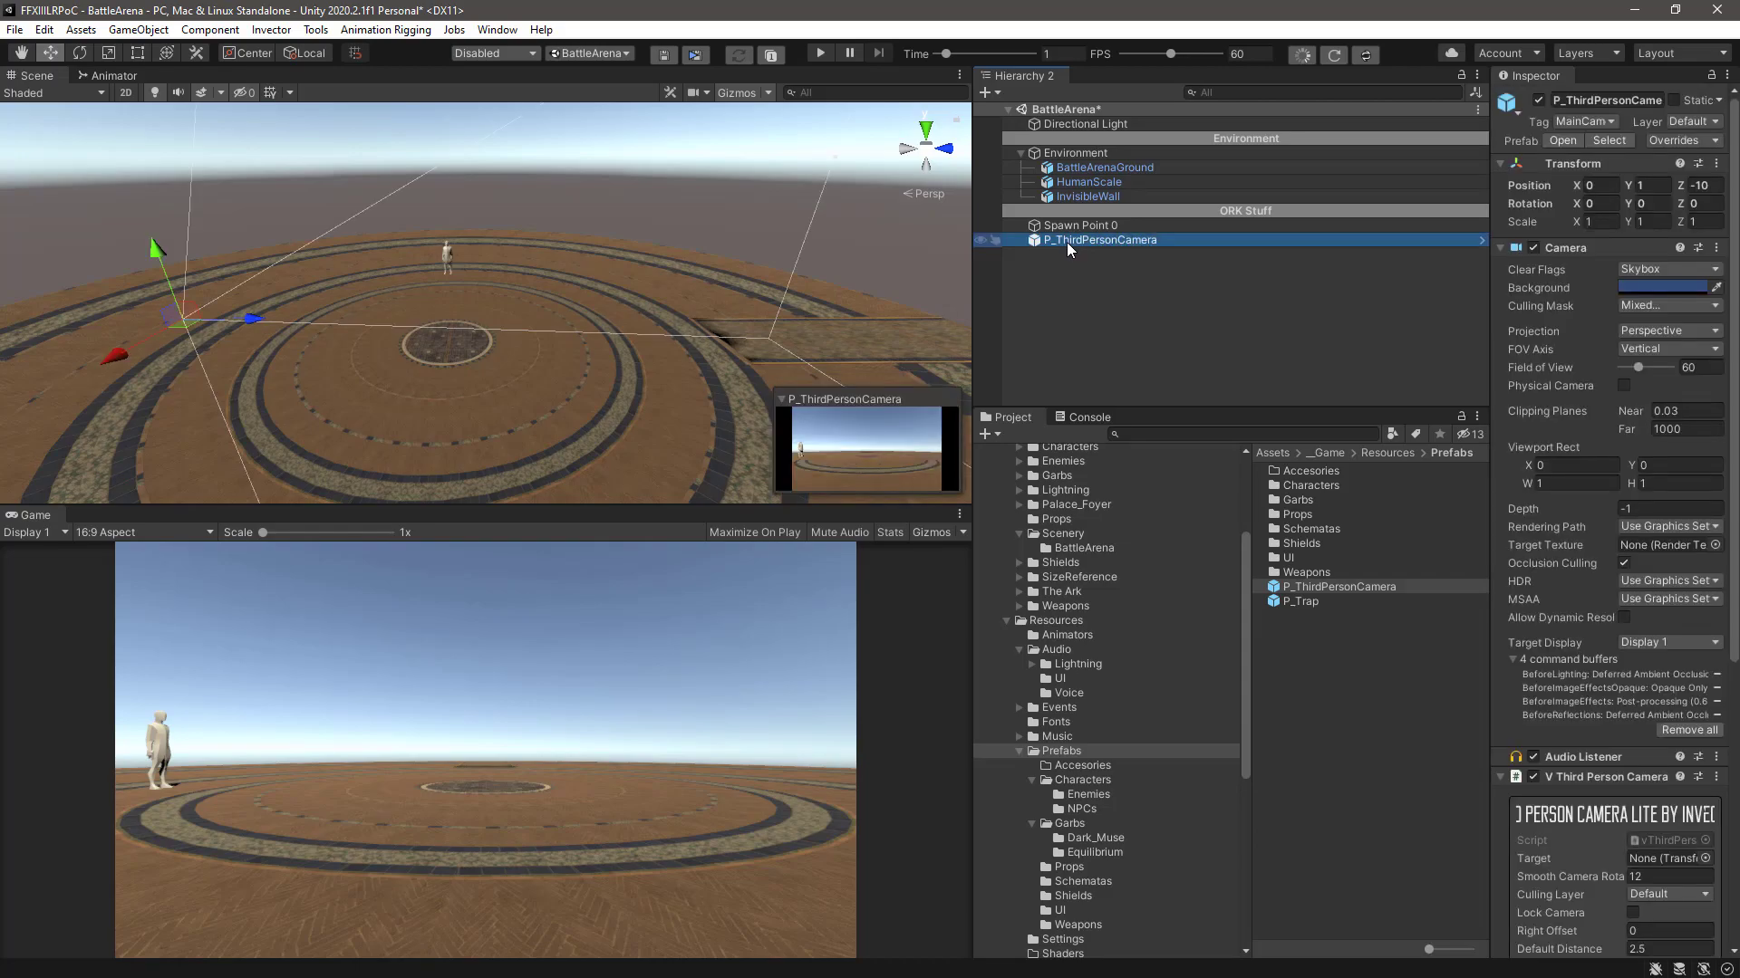
ctrl+click(1067, 241)
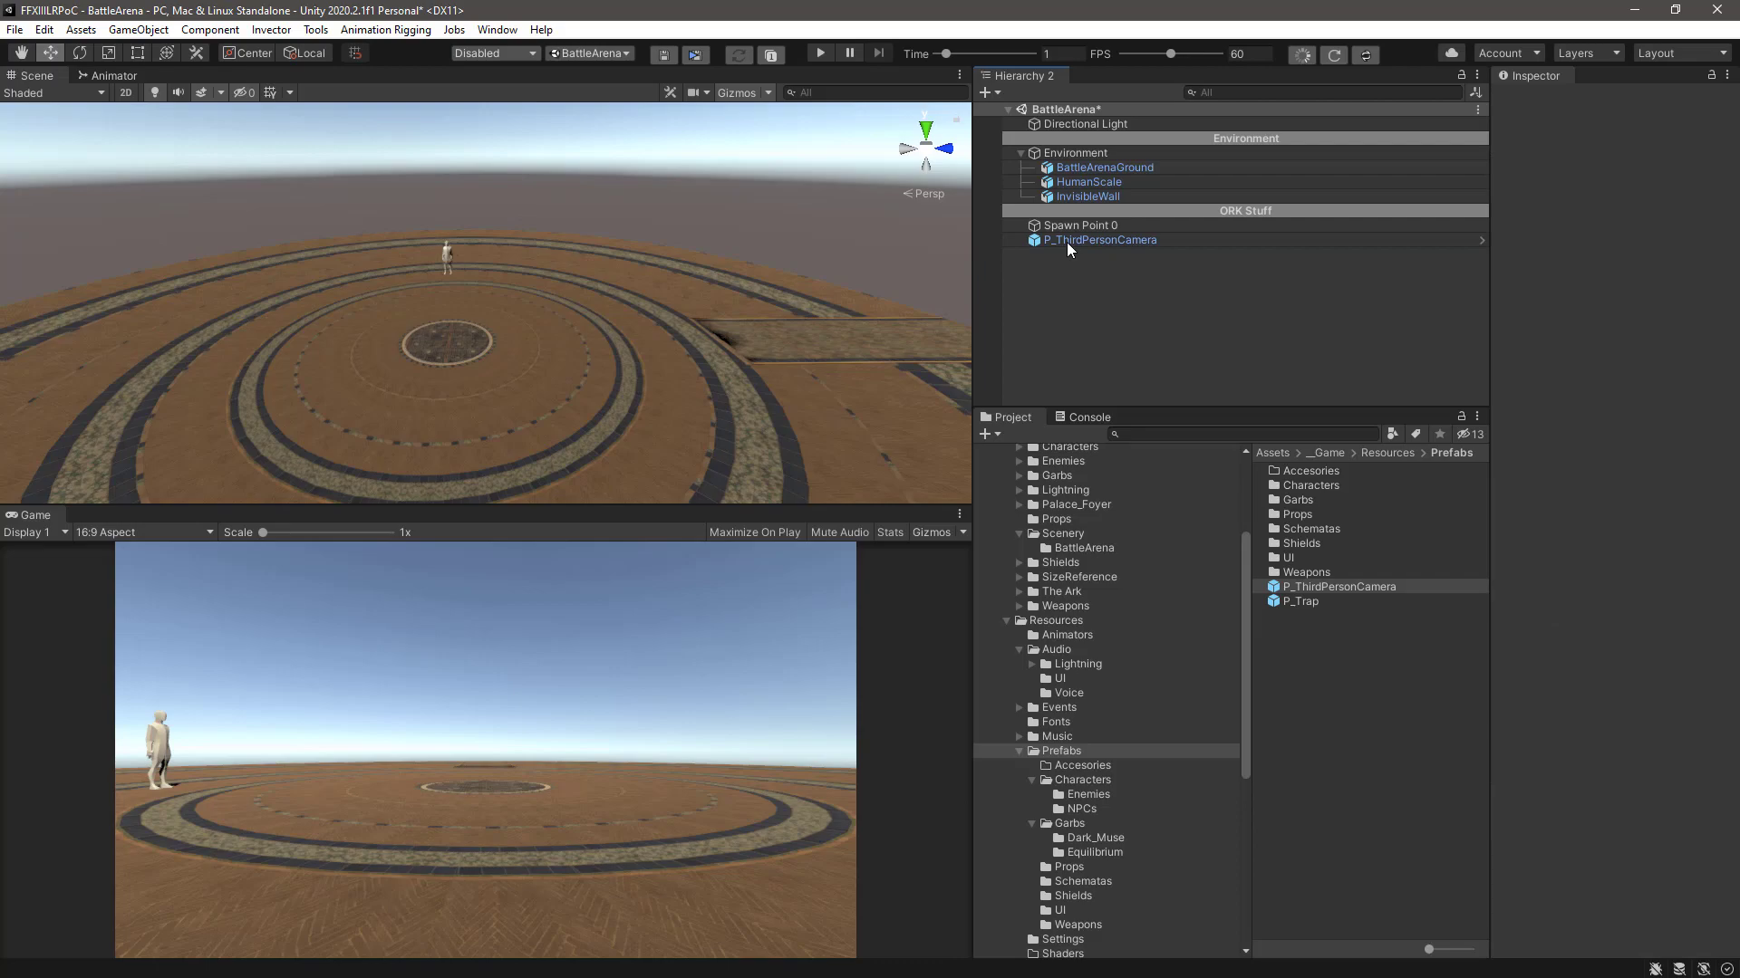
- Create an empty root object named CameraStartPosition below the third-person camera
right_click(1124, 292)
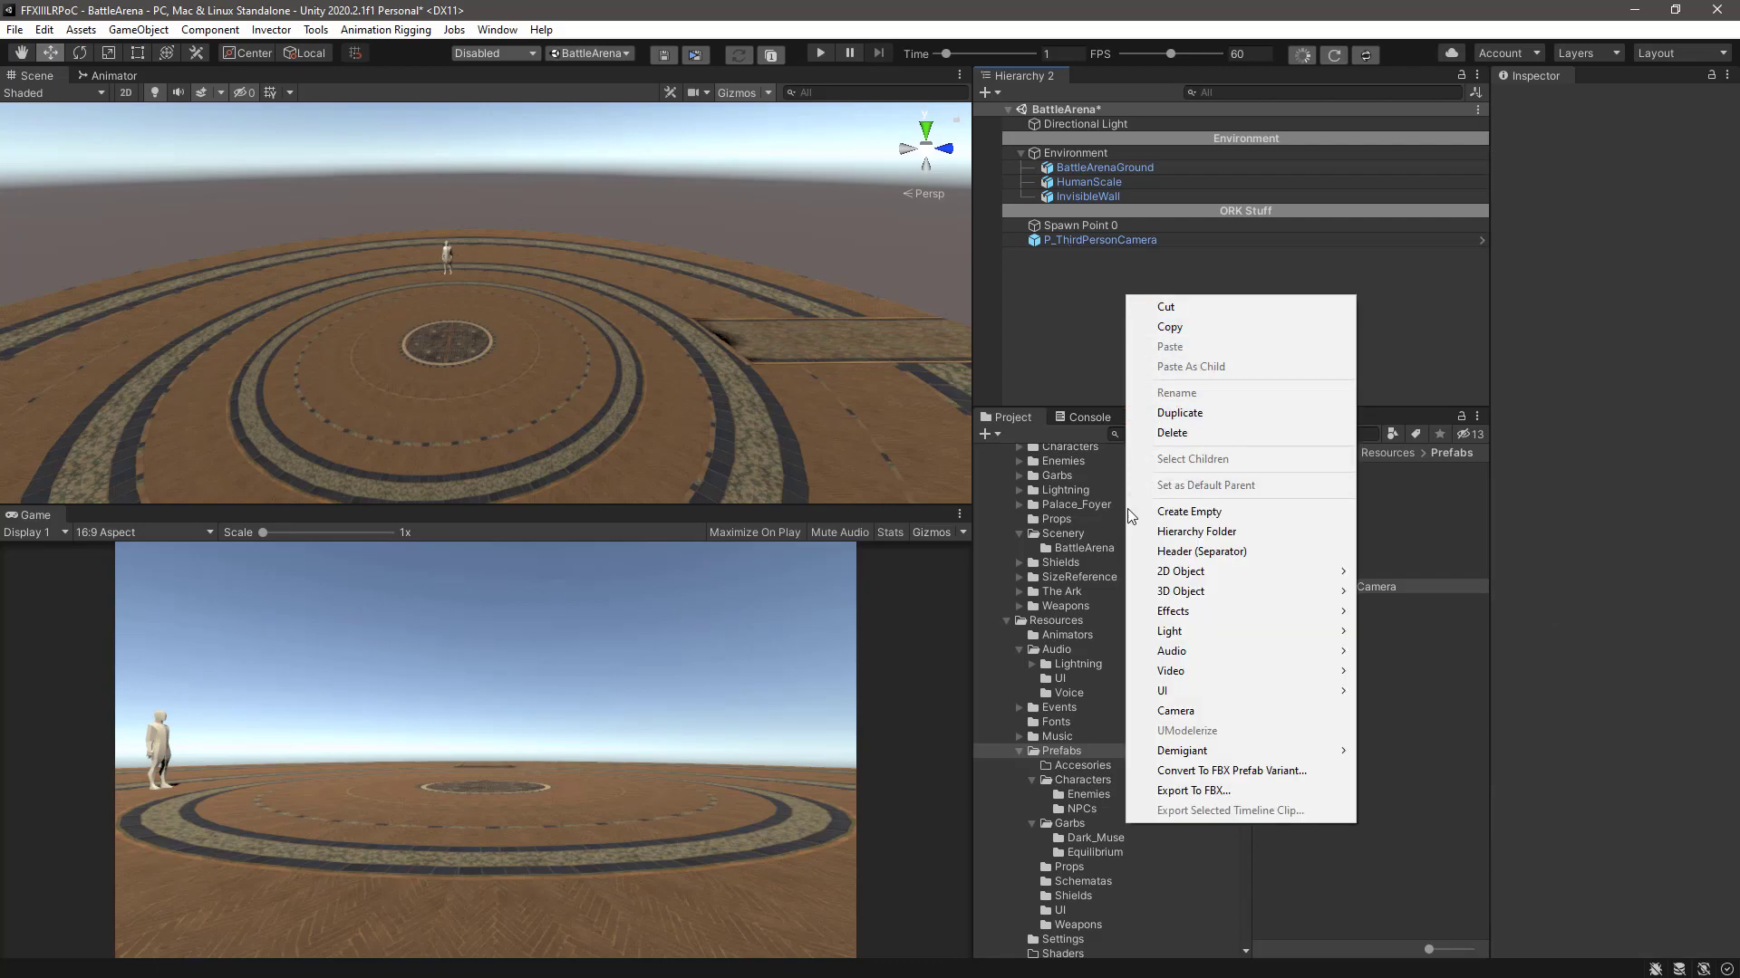
click(1178, 512)
text(CameraD)
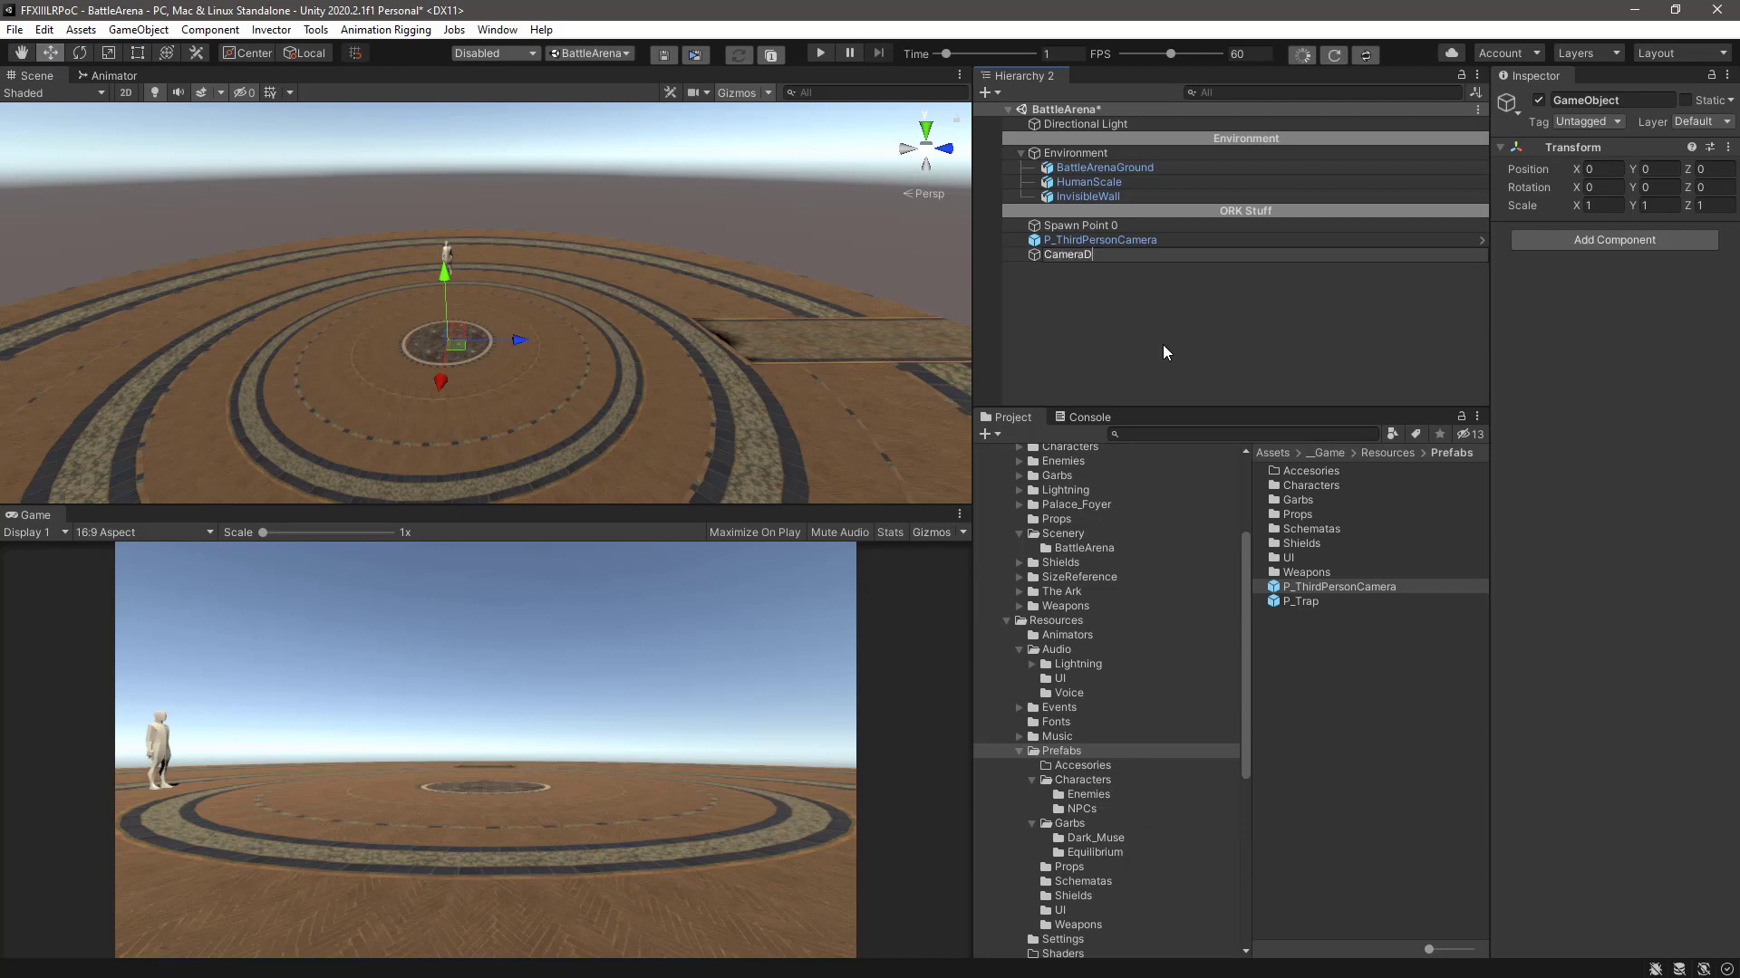
key(BackSpace)
text(StartPosition)
key(Return)
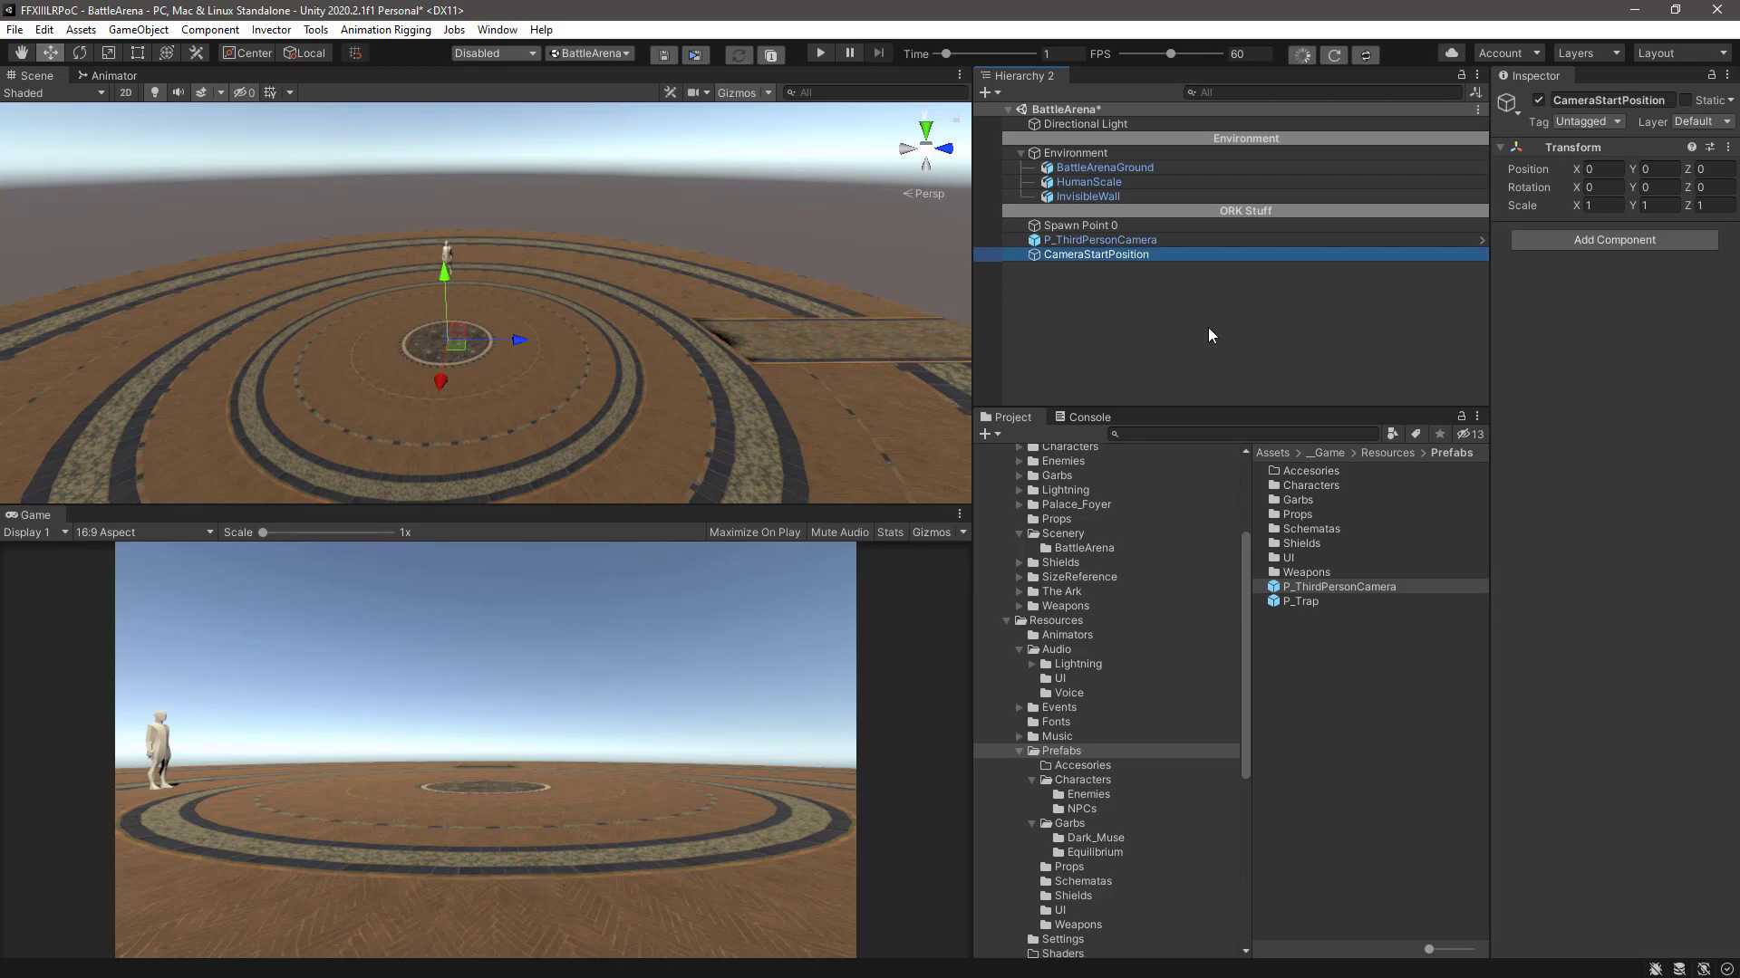
- Set the CameraStartPosition object's position to X 7.1, Y 2.9, Z -0.7
click(1604, 168)
text(7.1)
key(Tab)
text(2.9)
key(Tab)
text(-)
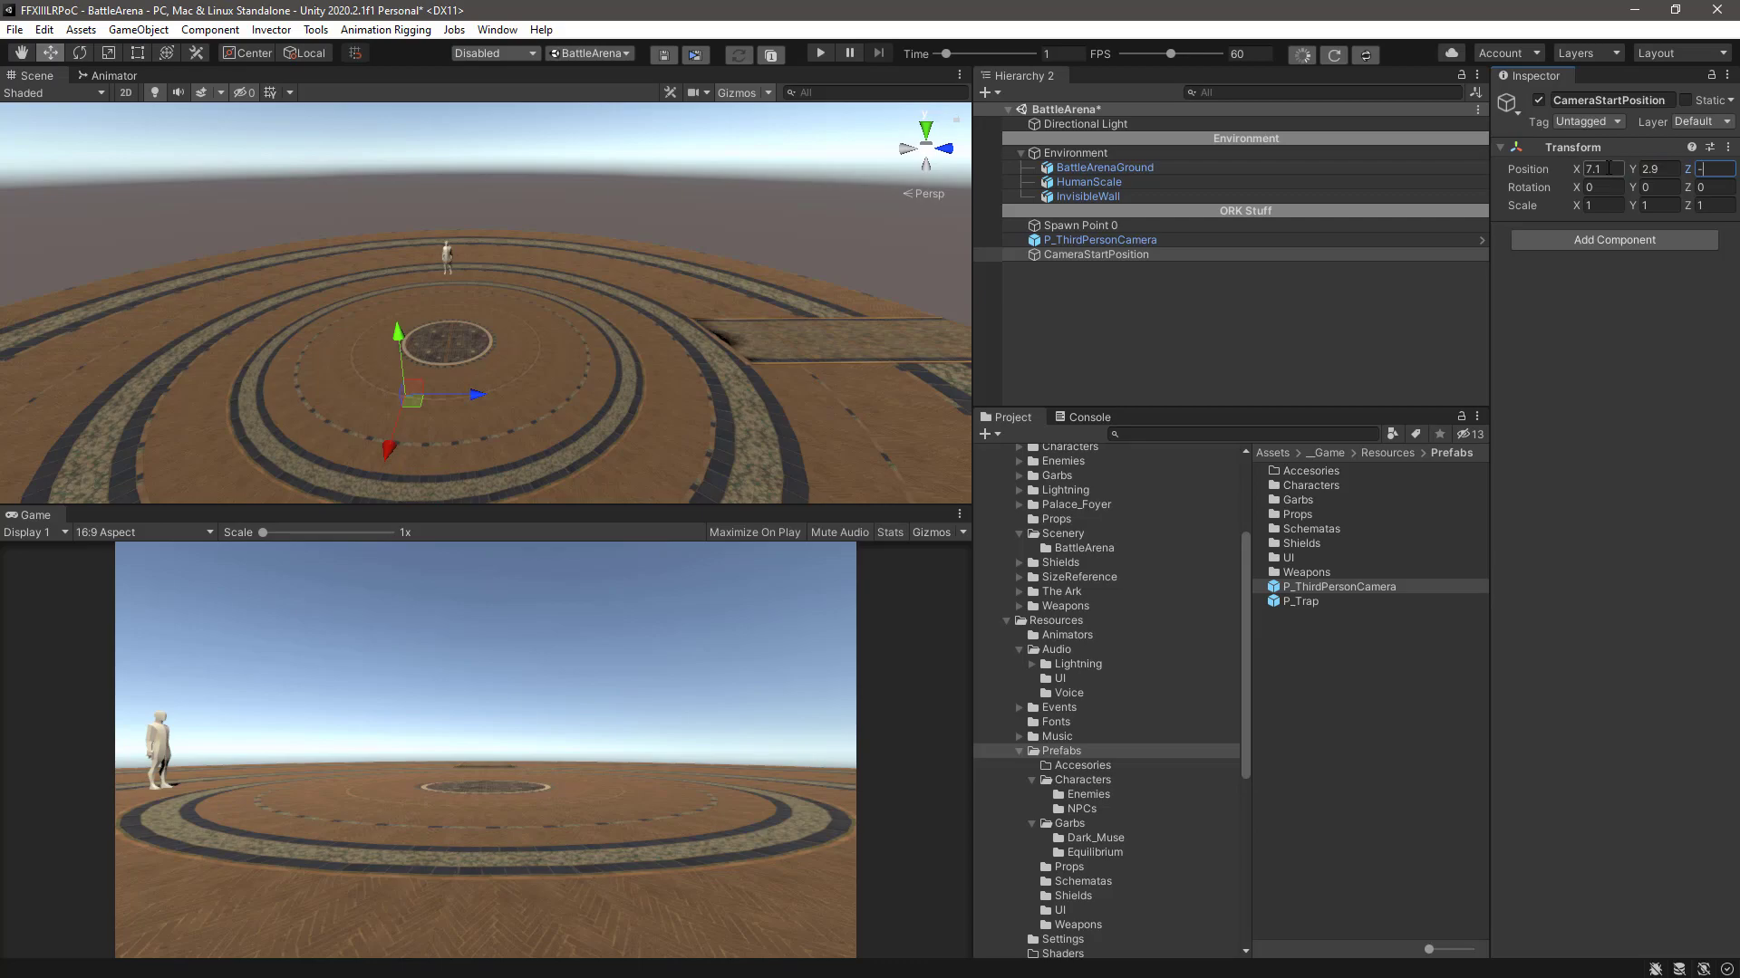
text(0.7)
key(Tab)
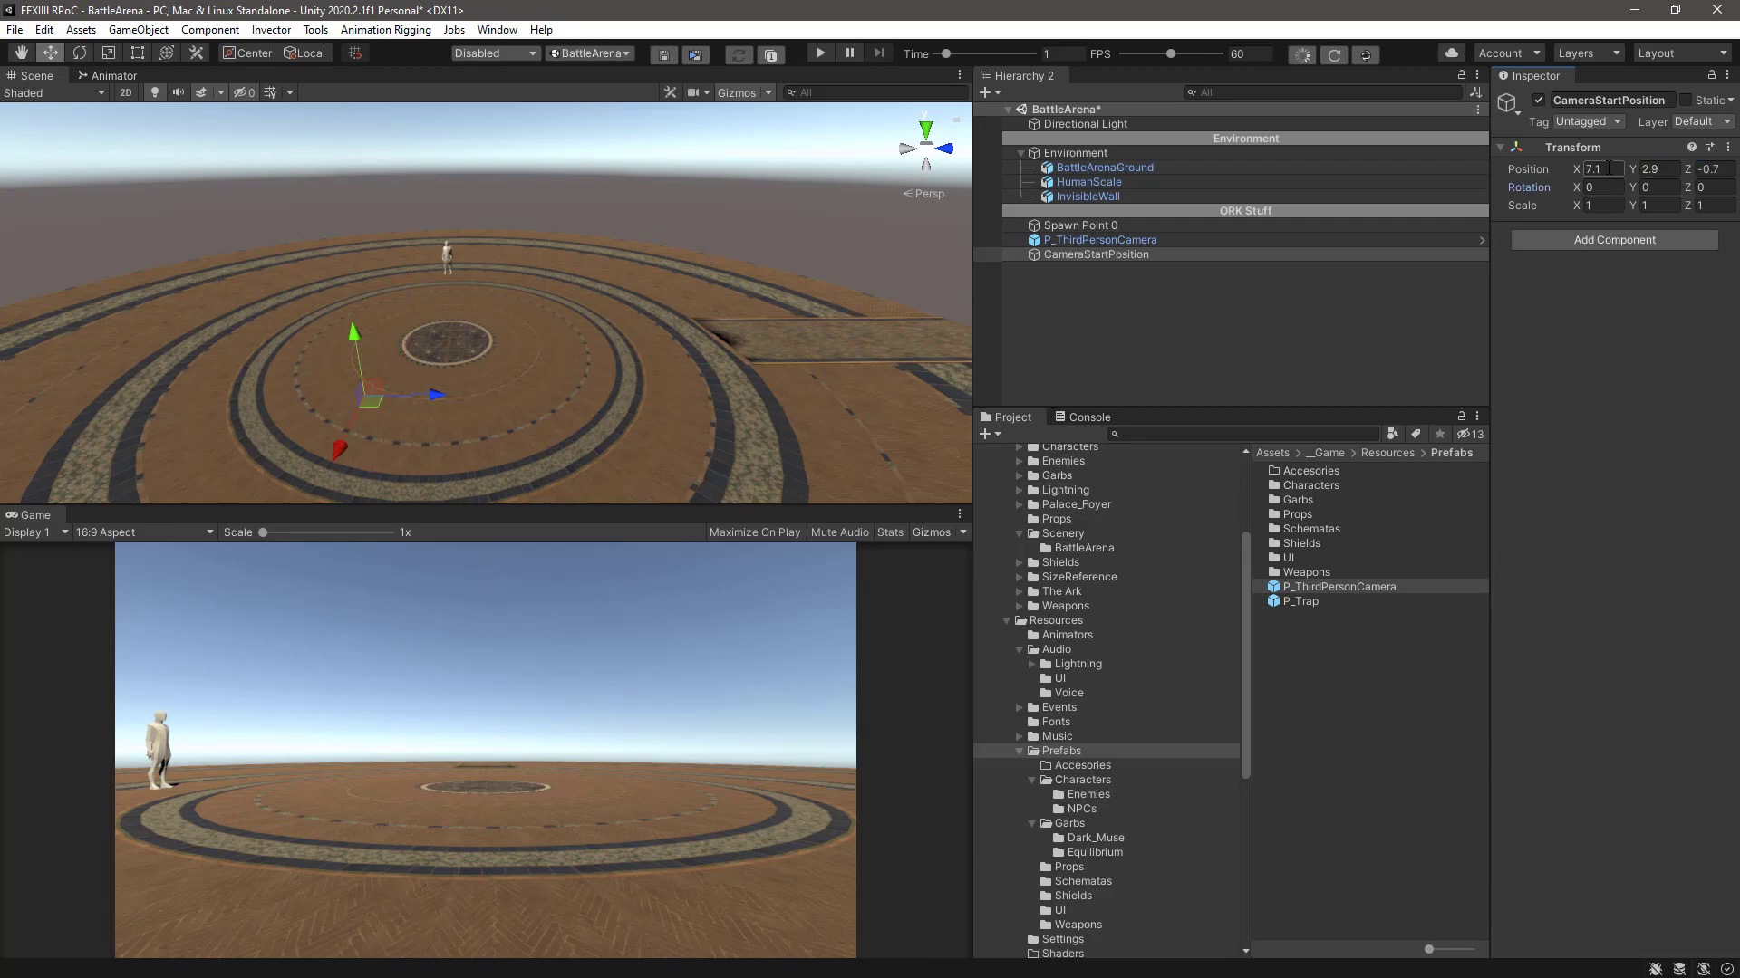
- Set the CameraStartPosition object's rotation to X 20 and Y 272, and inspect its orientation in the arena
click(1602, 185)
text(20)
key(Tab)
text(272)
key(Tab)
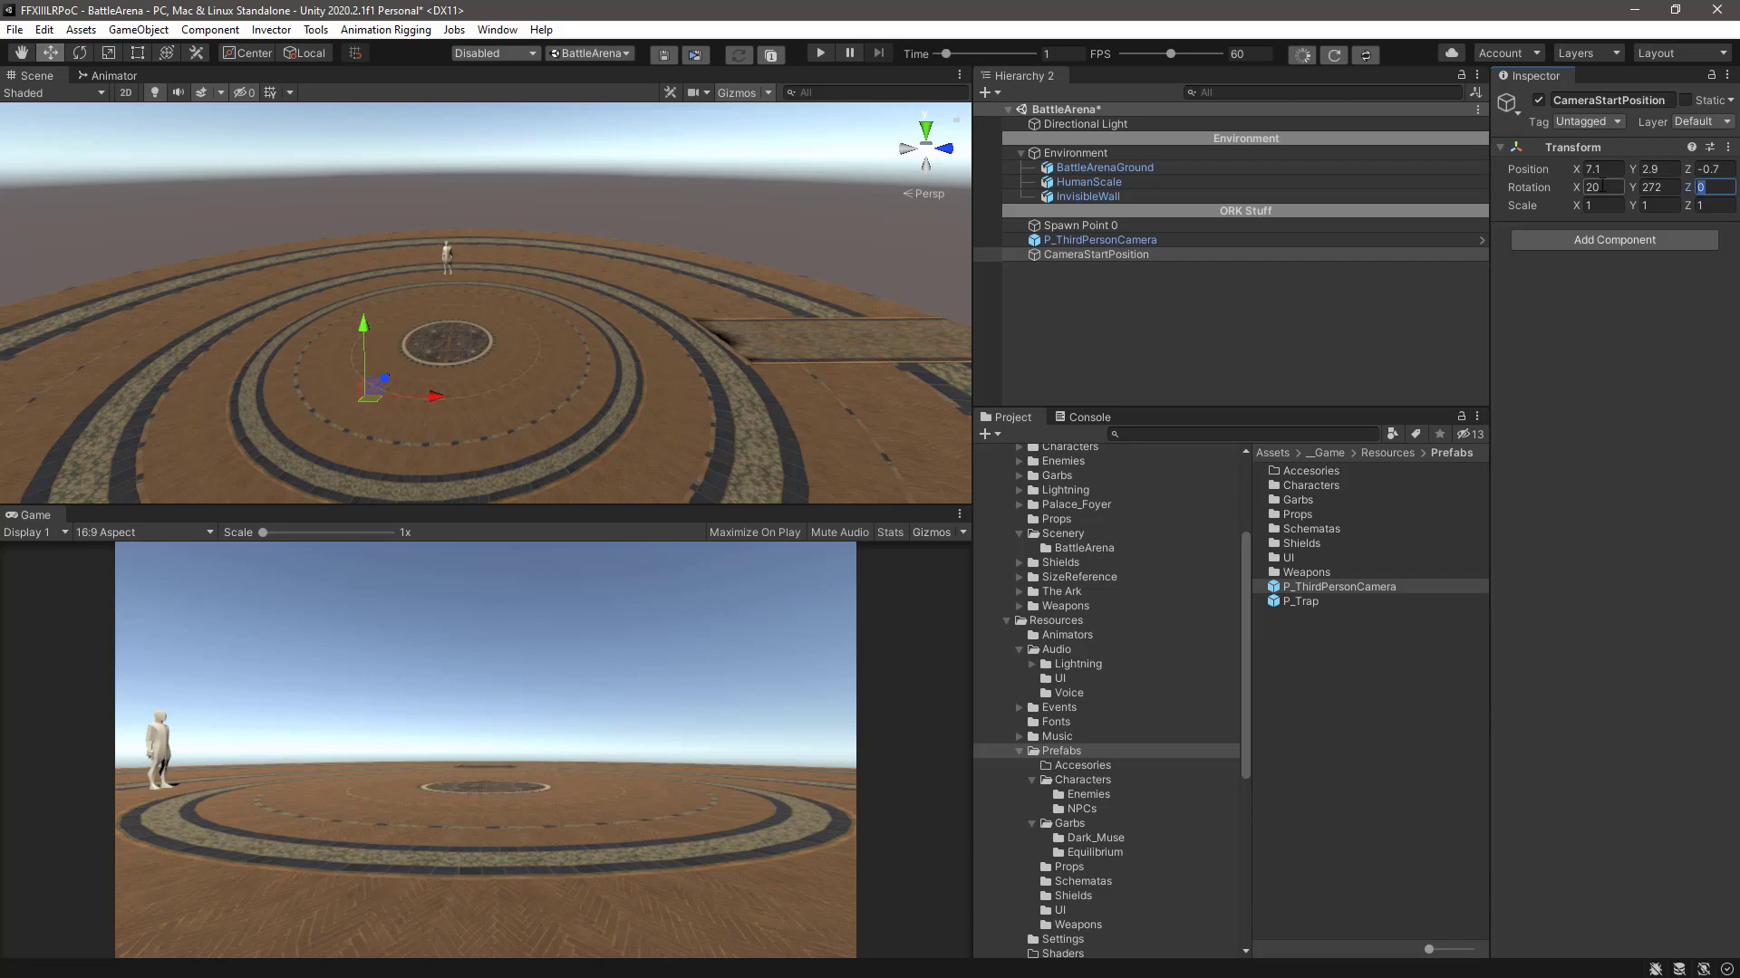
click(1129, 259)
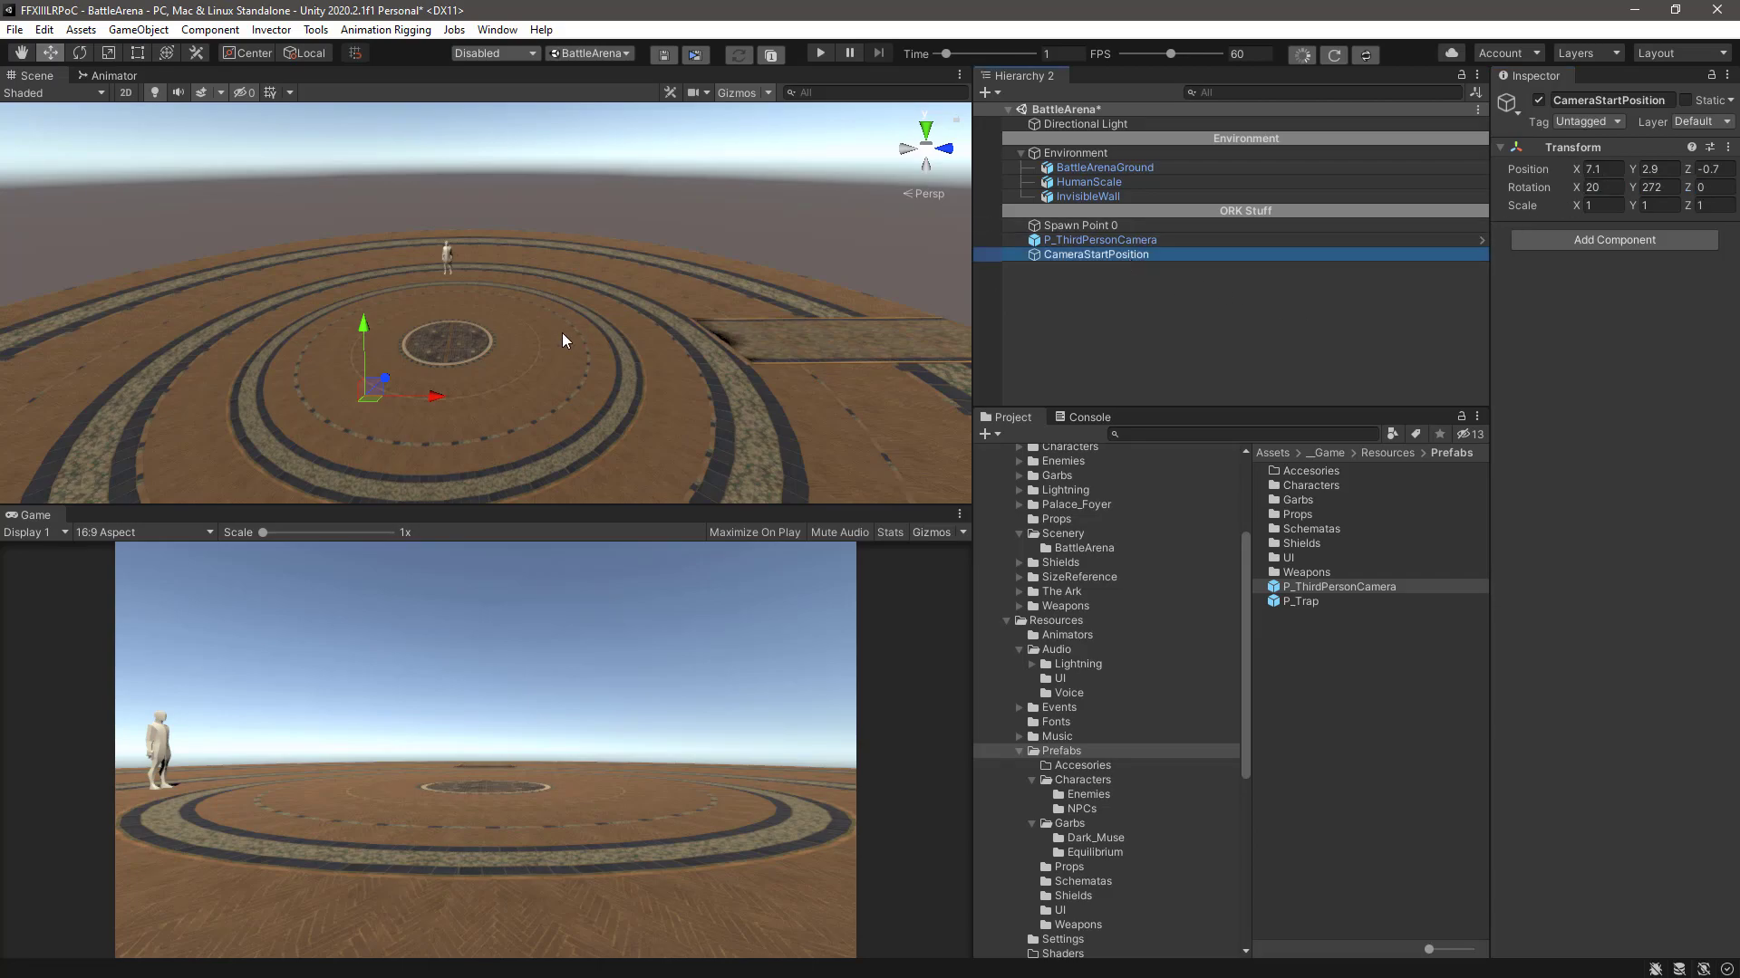
scroll(562, 341, down, 3)
alt+drag(400, 363, 469, 310)
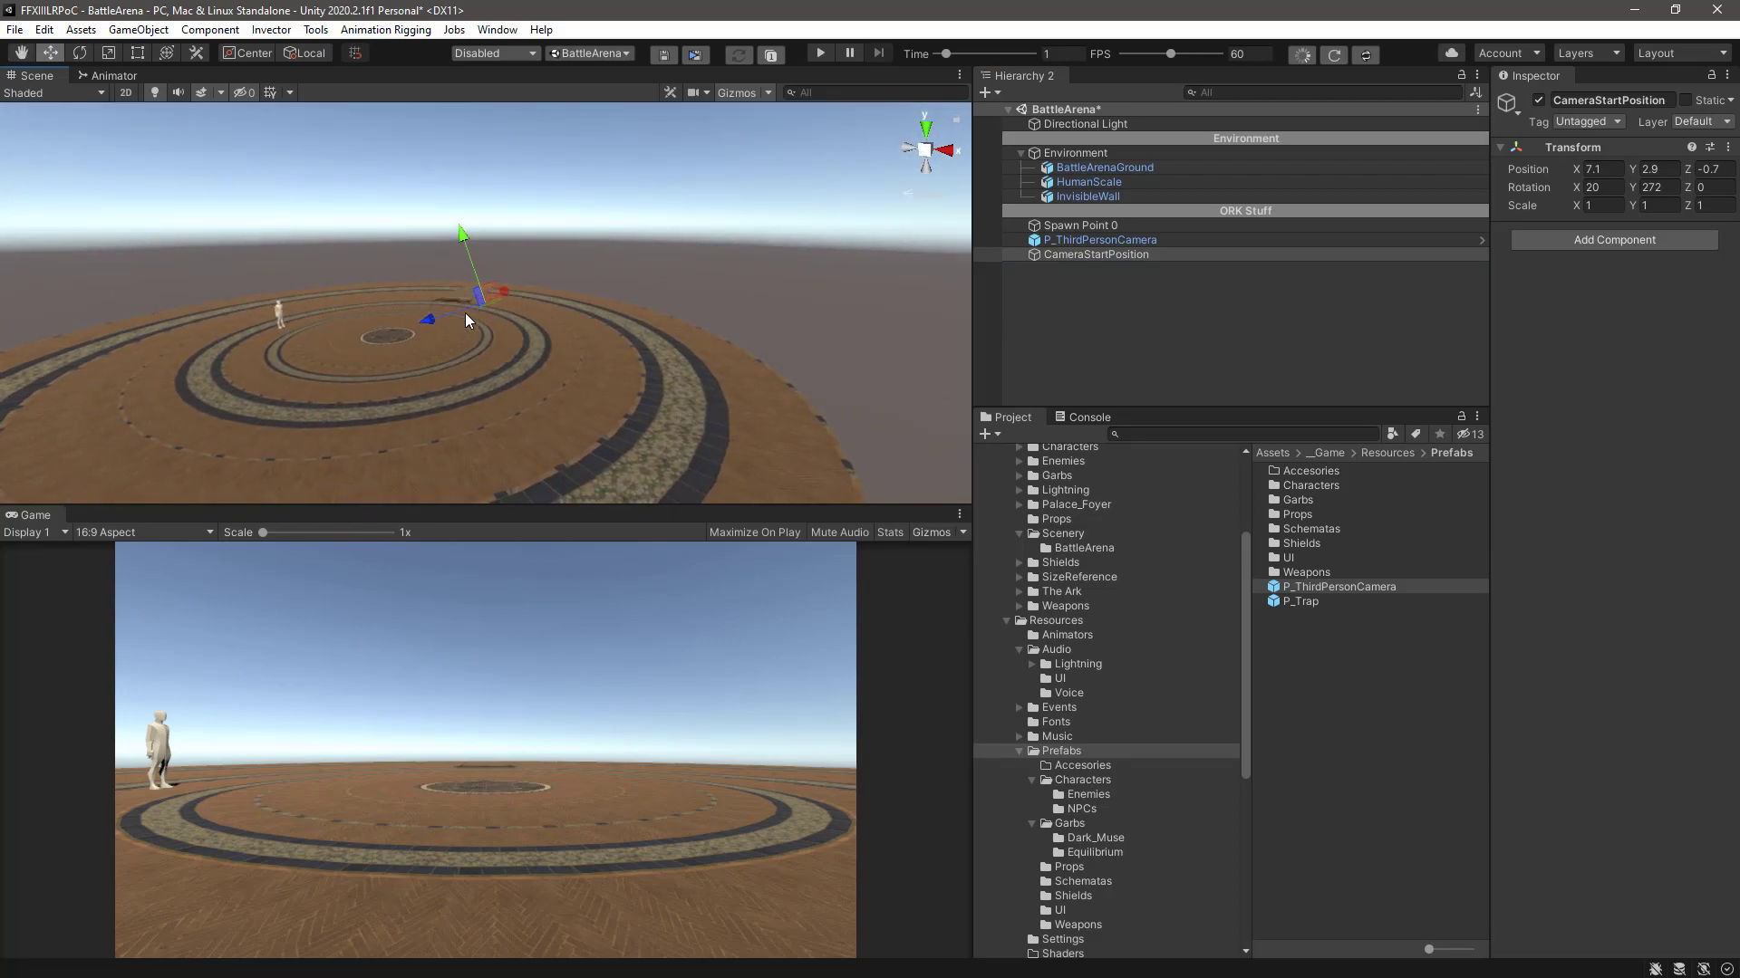